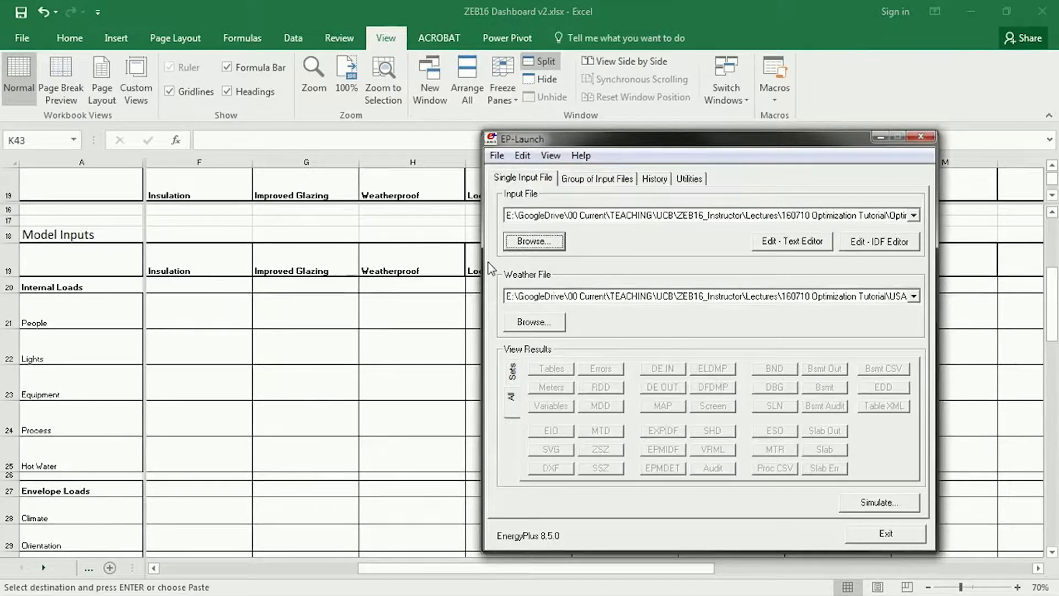
Load 30_Baseline 02.idf as the EP-Launch input file and open it in IDF Editor.
click(531, 241)
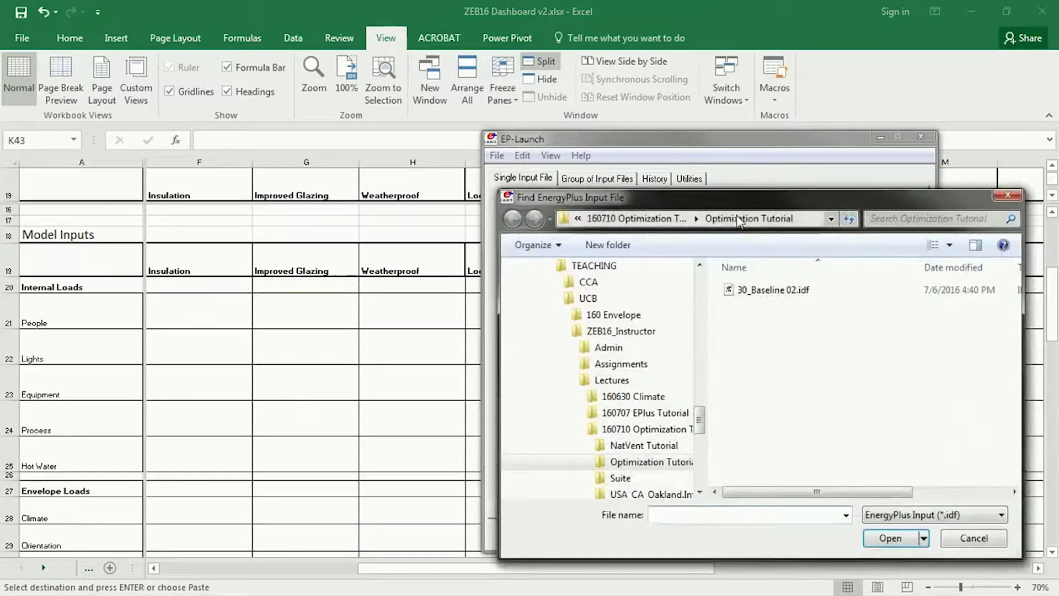
click(783, 291)
click(890, 538)
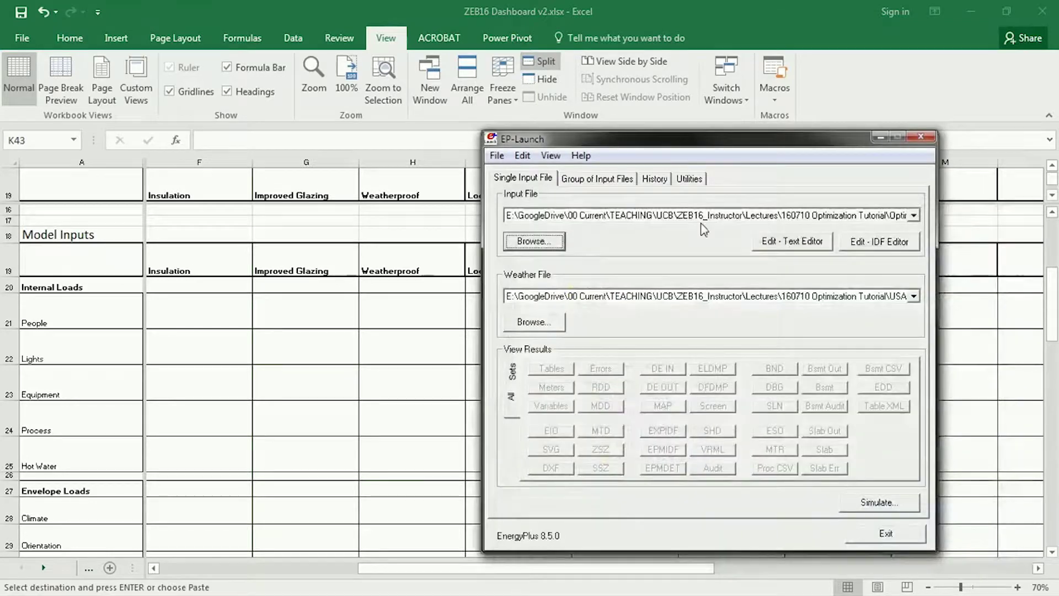
click(883, 242)
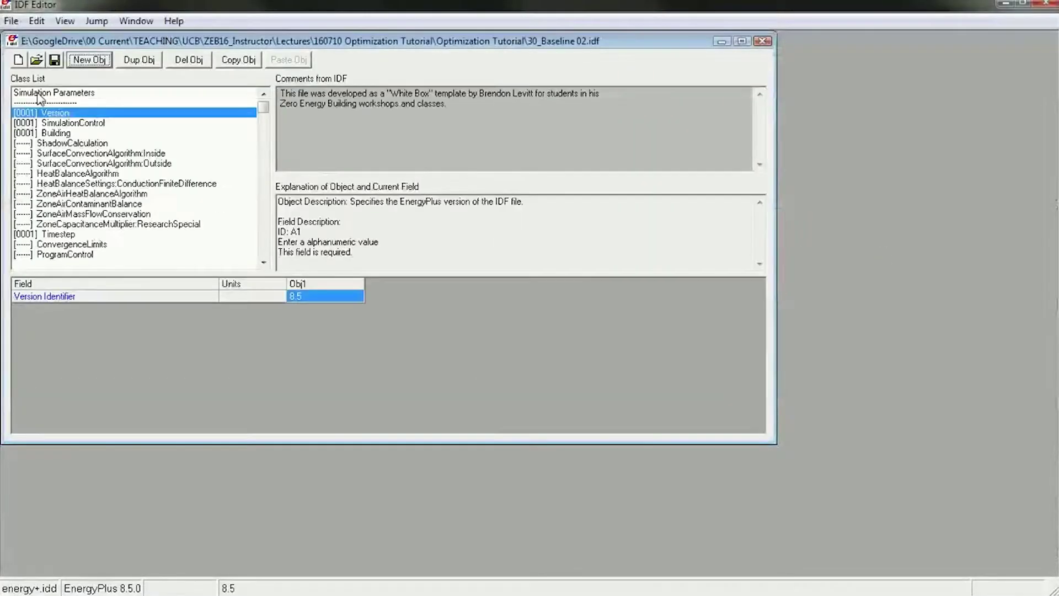
Save the baseline model as 31_Insulation.idf.
click(22, 21)
click(34, 128)
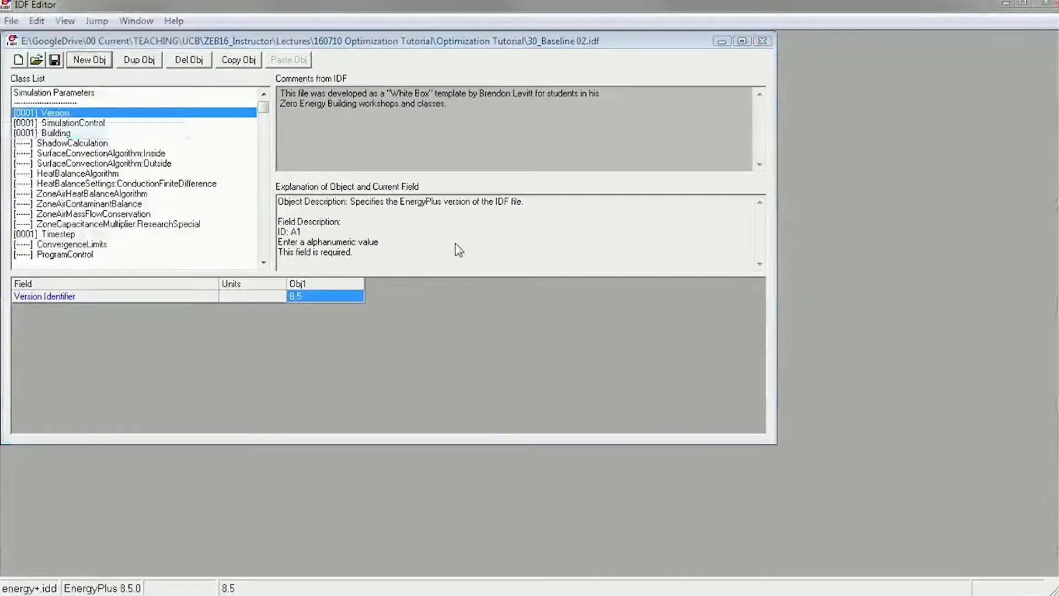
text(31_Insulation.idf)
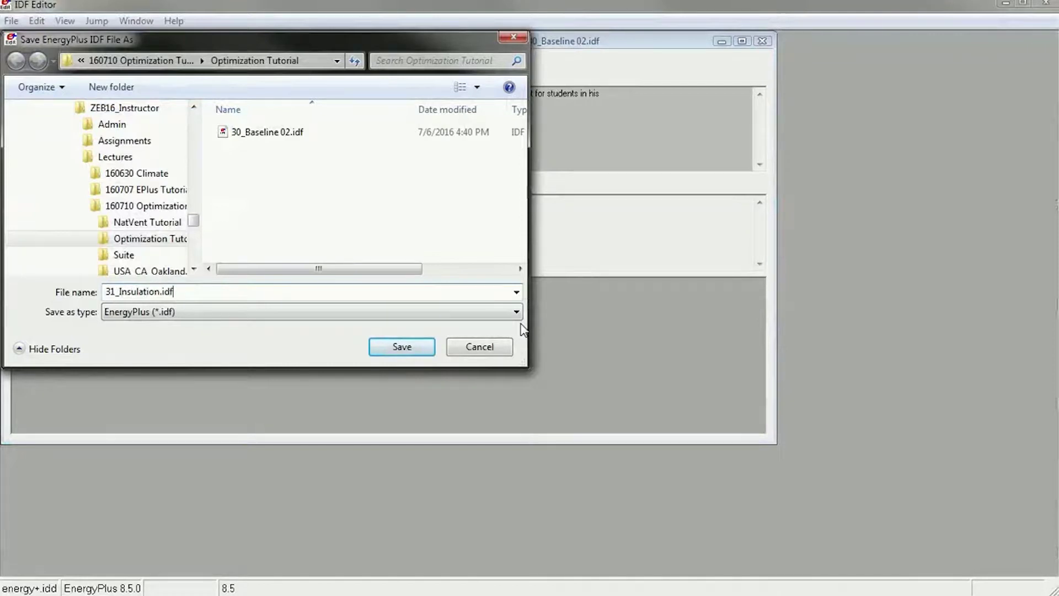
key(Return)
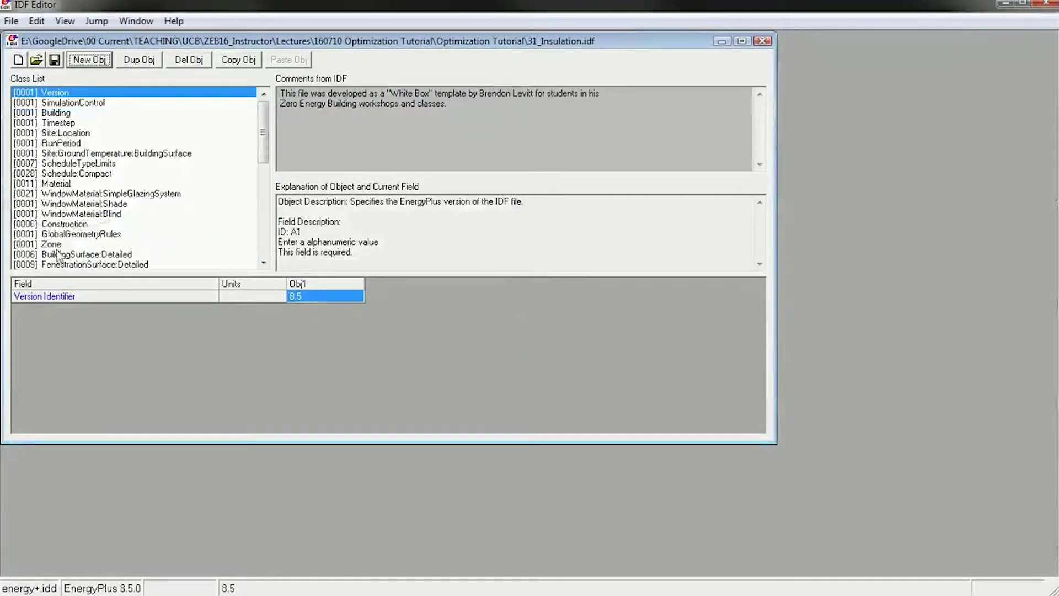
Set the Exterior Wall construction's second layer to Insulation 300mm and save.
click(64, 223)
click(408, 323)
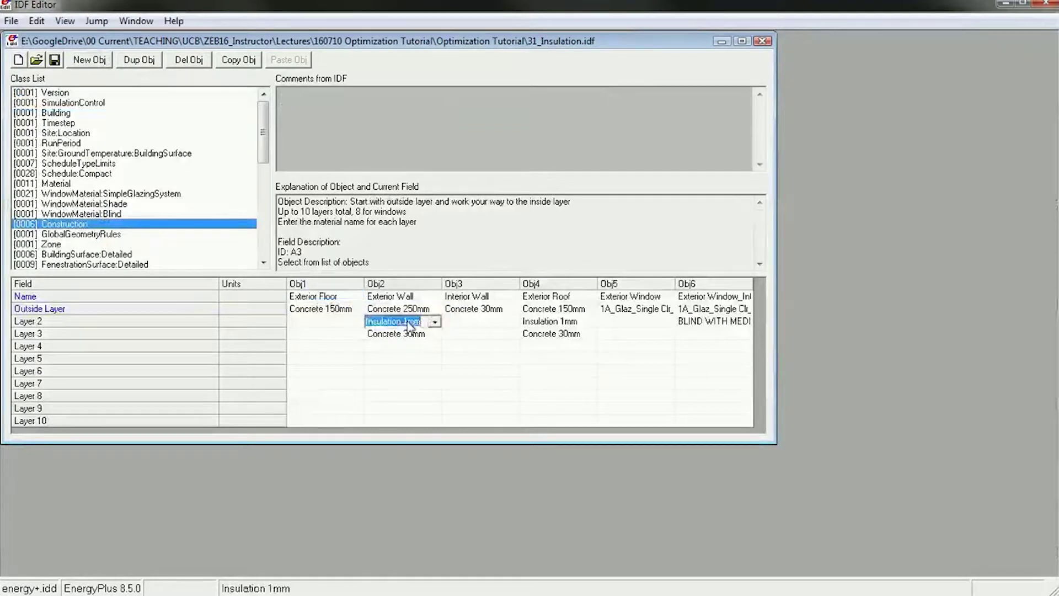
click(409, 324)
click(414, 442)
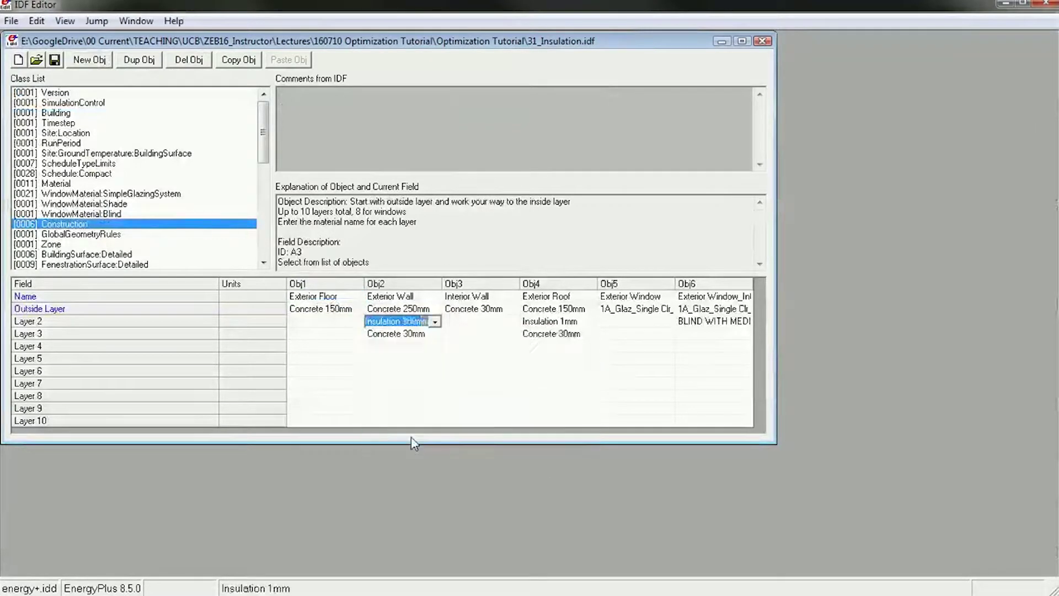
click(432, 397)
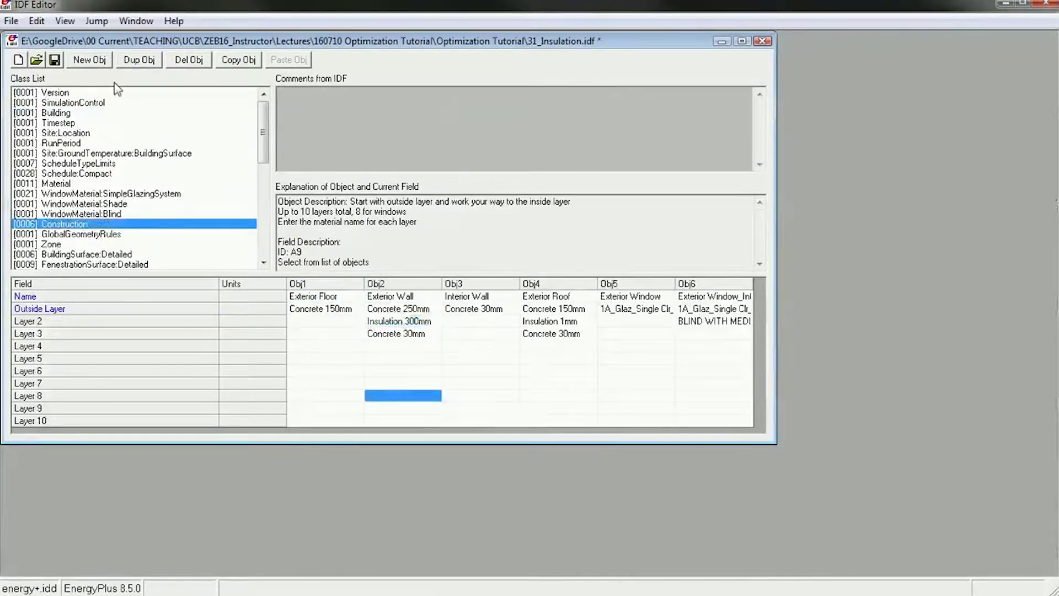
click(55, 61)
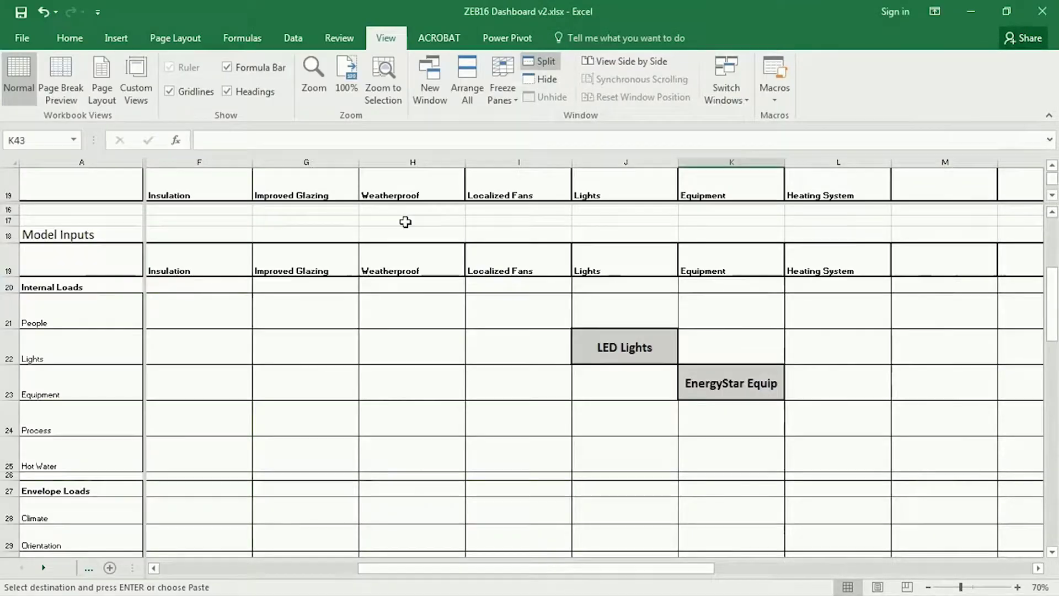
Review the Passive Solar Glazing measure in G34, then maximize the IDF Editor window.
click(307, 267)
scroll(300, 317, down, 3)
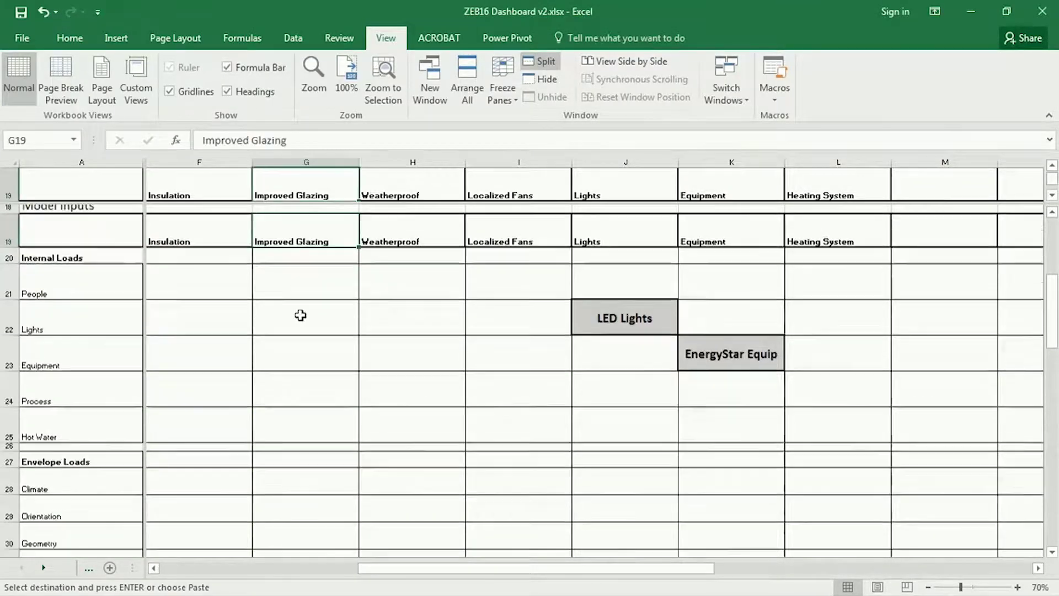
scroll(302, 322, down, 1)
click(313, 386)
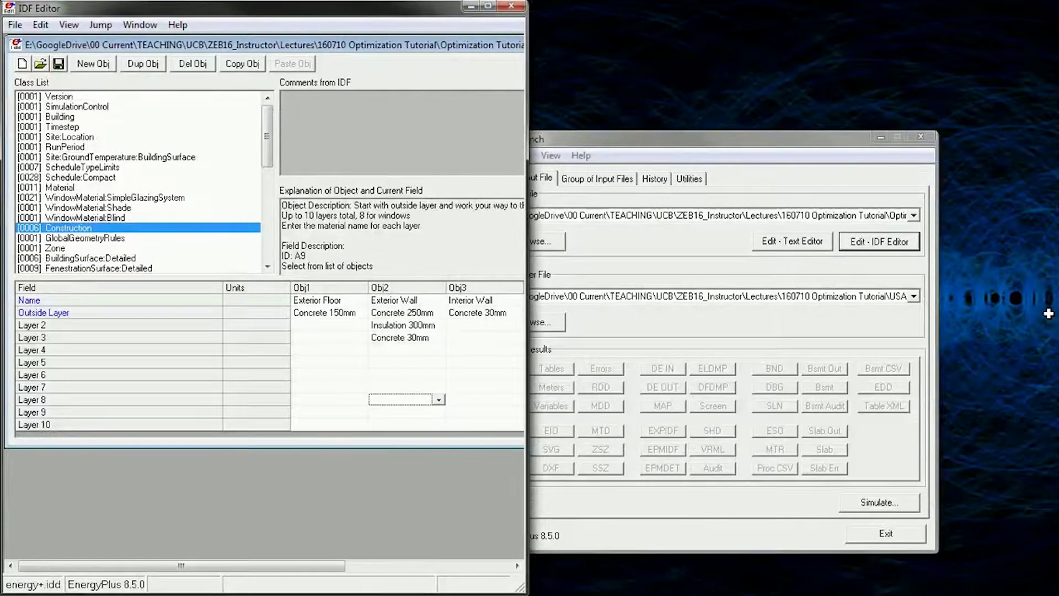
double_click(488, 9)
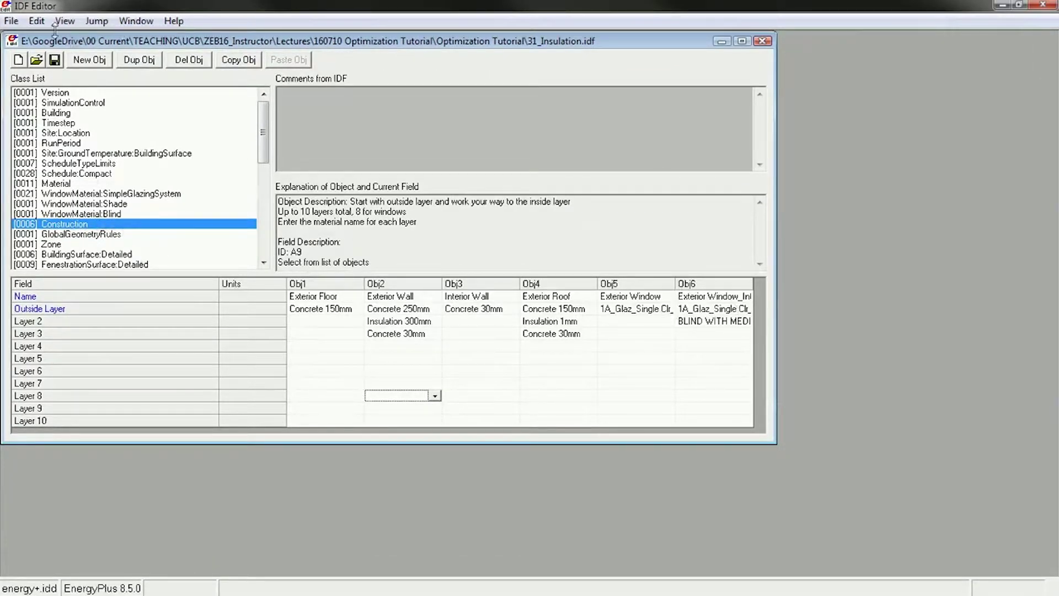
Save the model as 32_Glazing.idf.
click(11, 20)
click(33, 126)
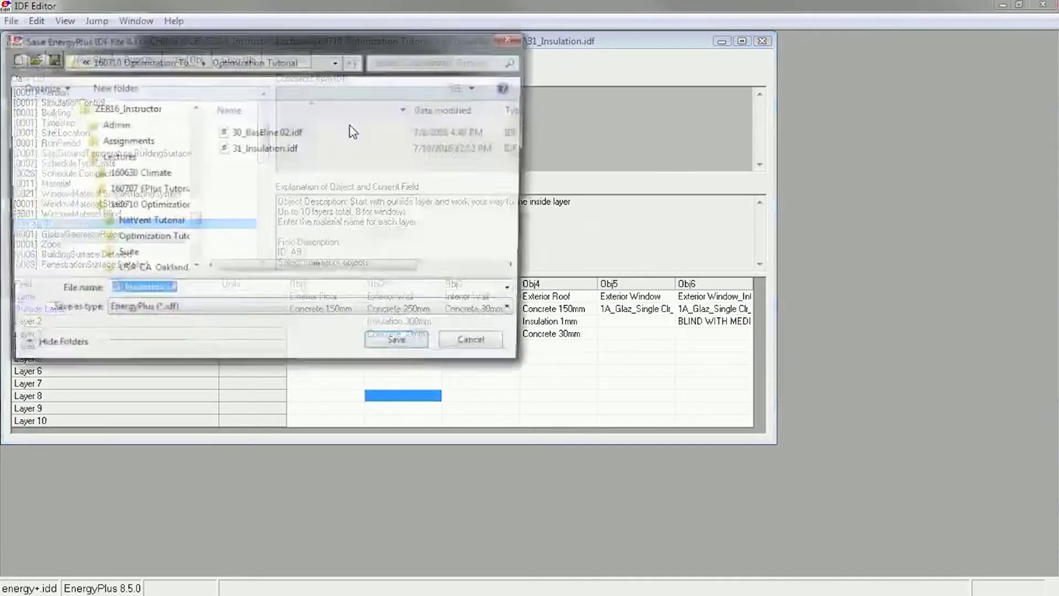
text(32_Glazi)
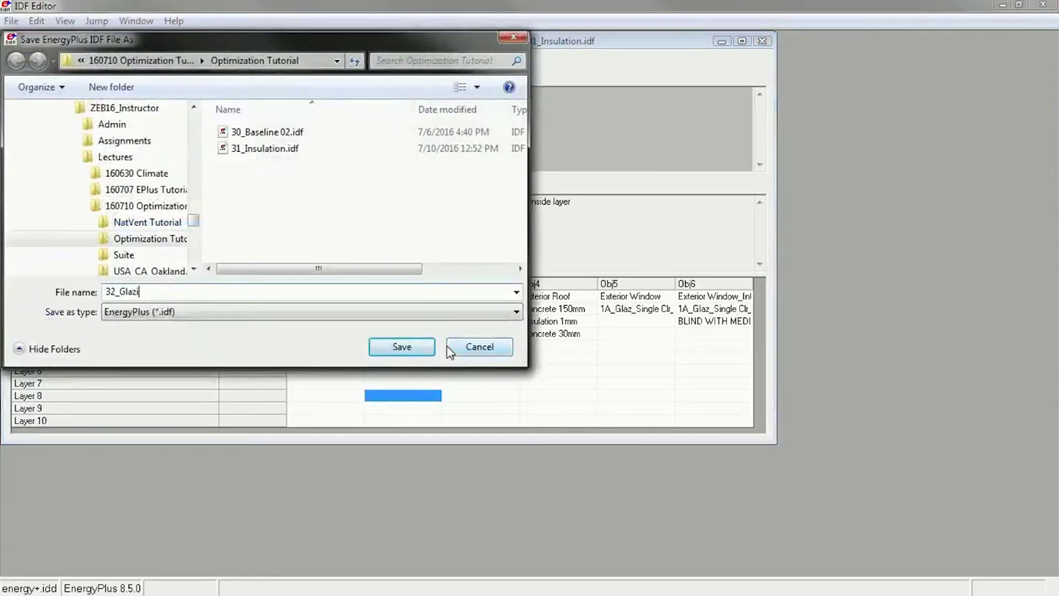
text(ng.idf)
key(Return)
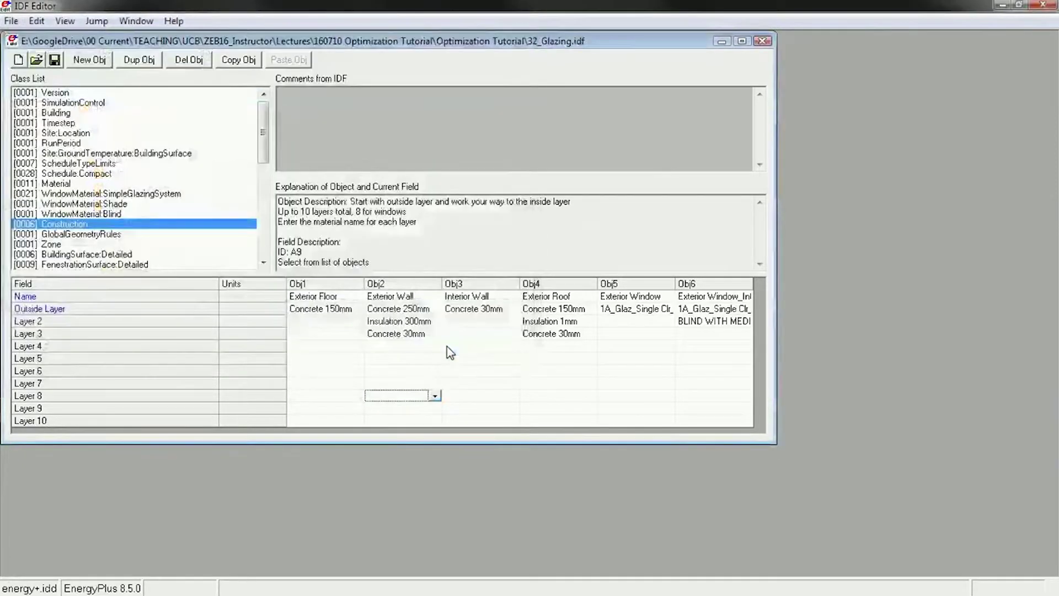
Set the Exterior Window's outside layer to 7C_Glaz_Trpl Clr Low-e Hi-SHGC (argon)_Wood.
click(650, 310)
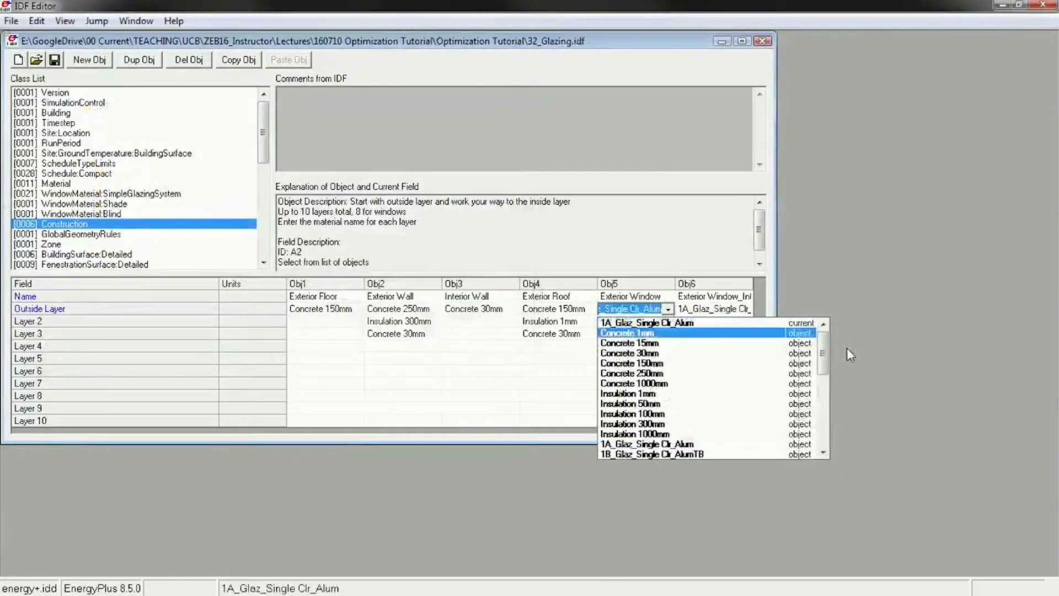
drag(824, 355, 834, 446)
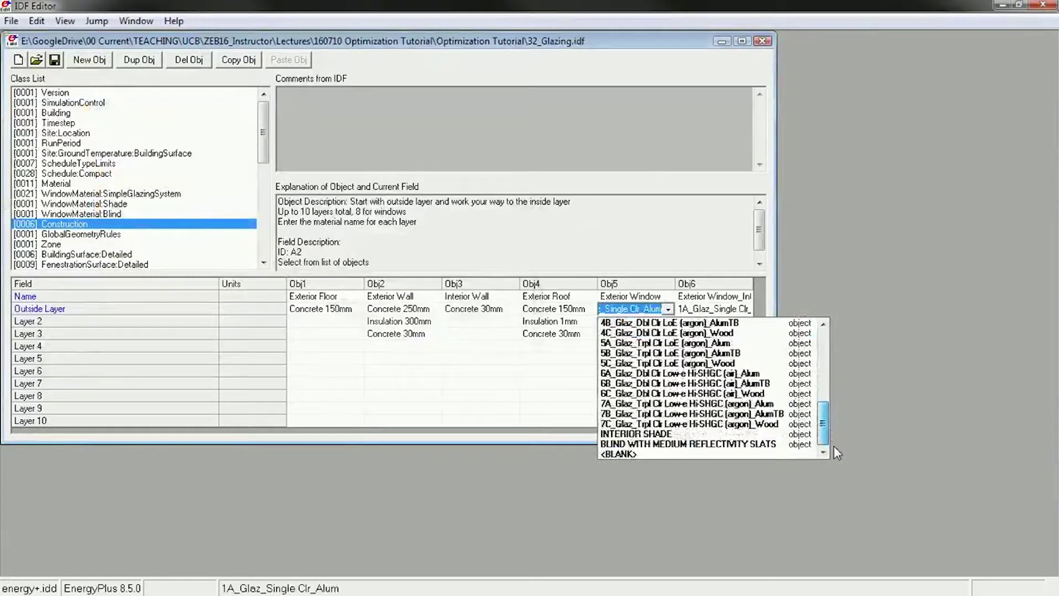
click(716, 423)
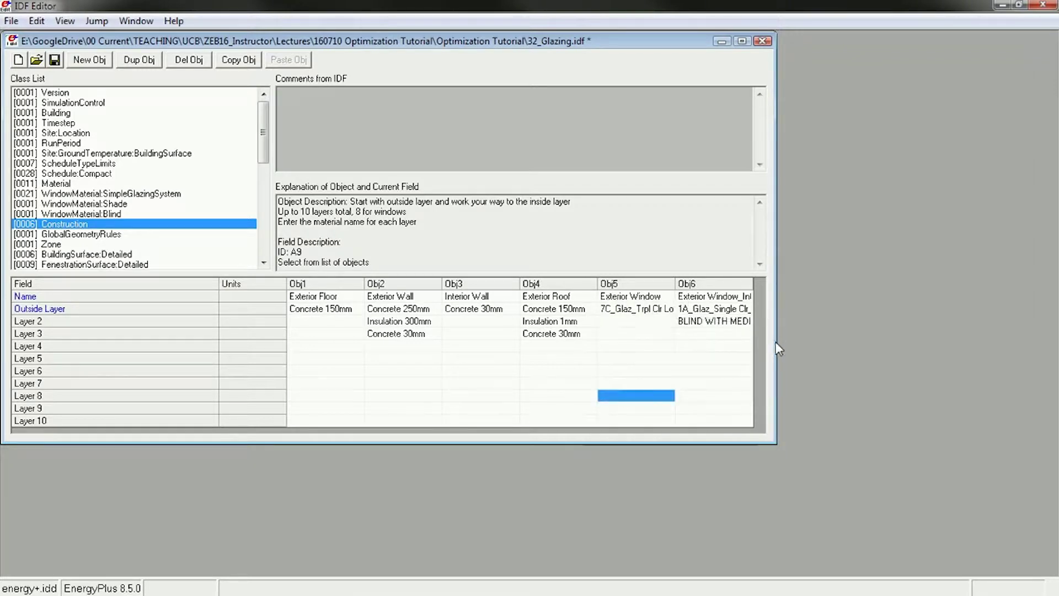
Give the shaded window (Obj6) the same 7C triple glazing outside layer and save.
drag(779, 335, 963, 360)
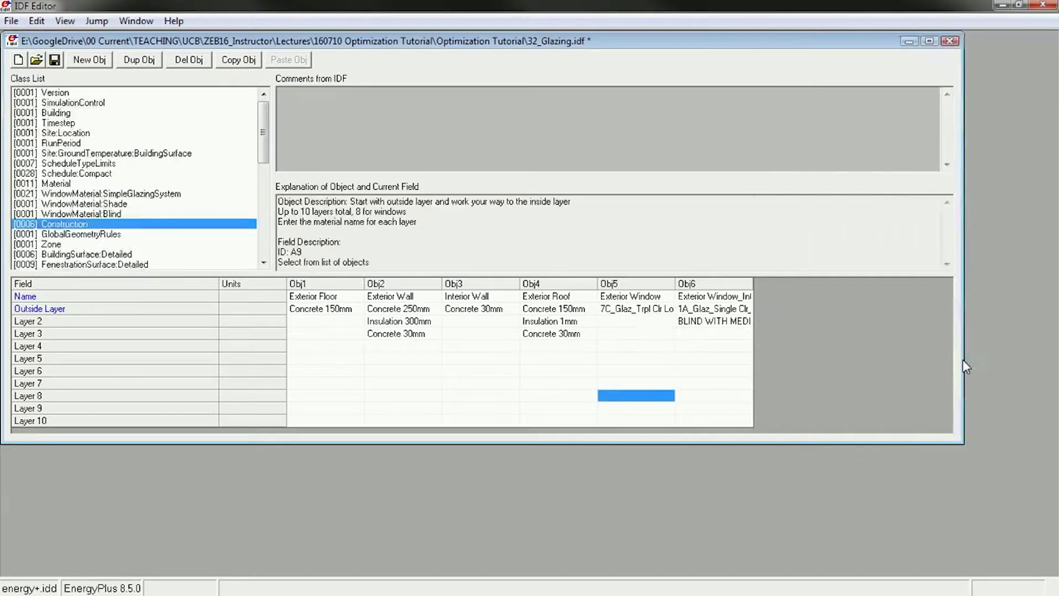
double_click(752, 286)
click(744, 309)
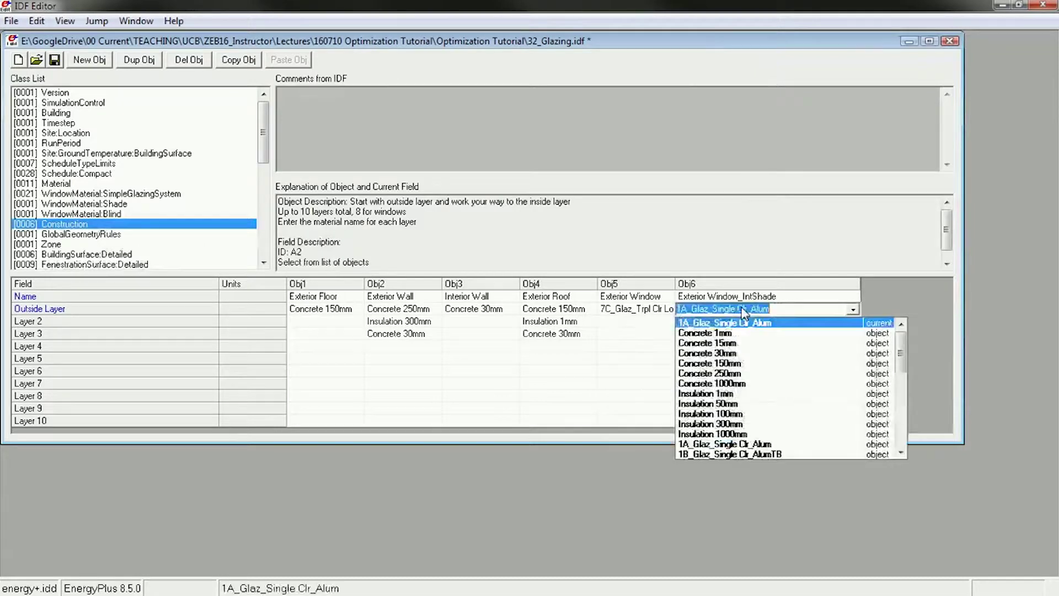
drag(899, 348, 907, 435)
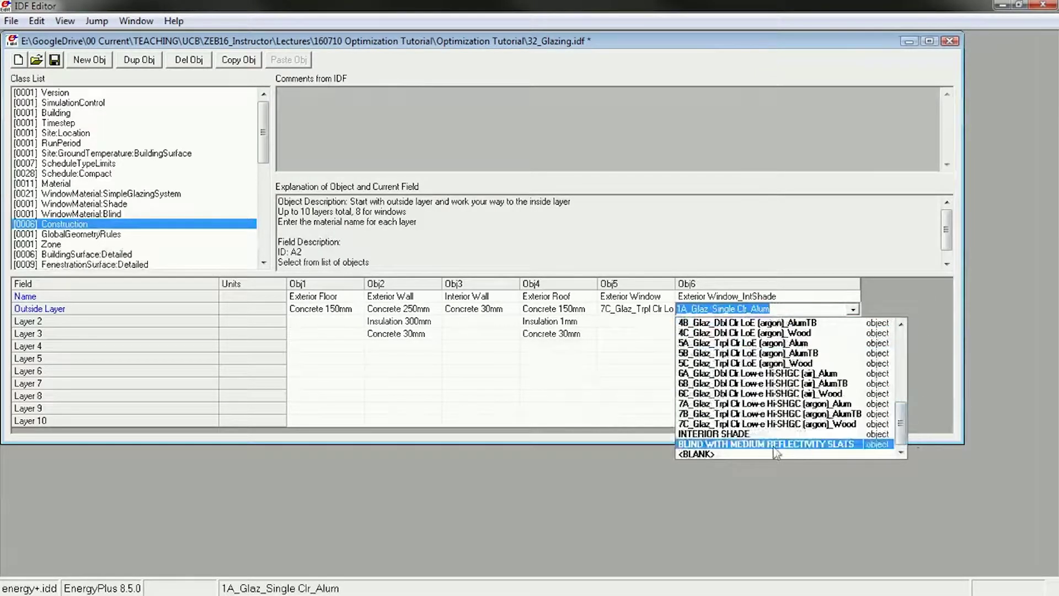
click(775, 425)
click(667, 371)
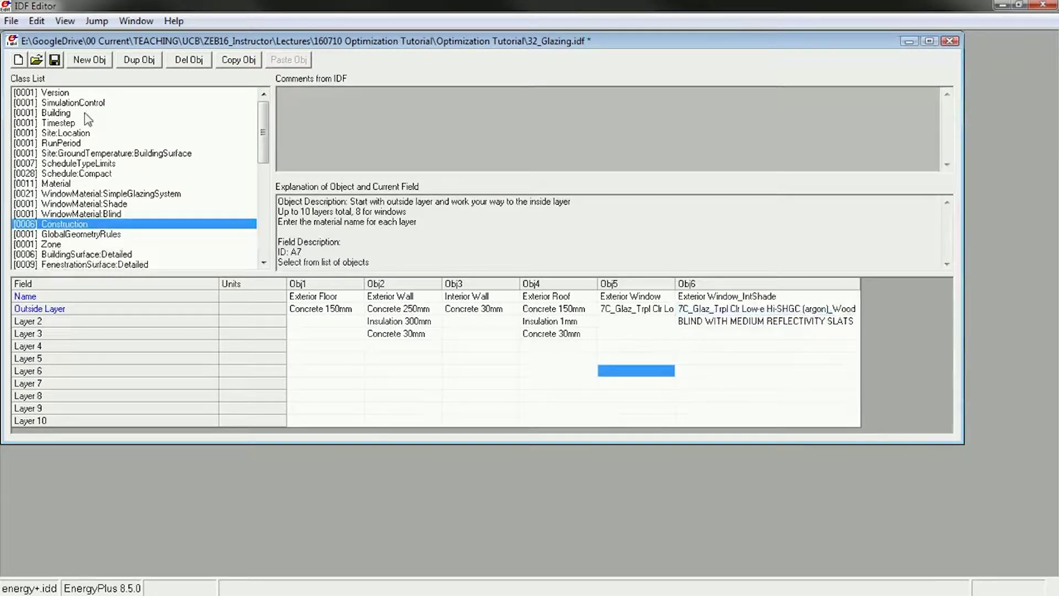
click(55, 61)
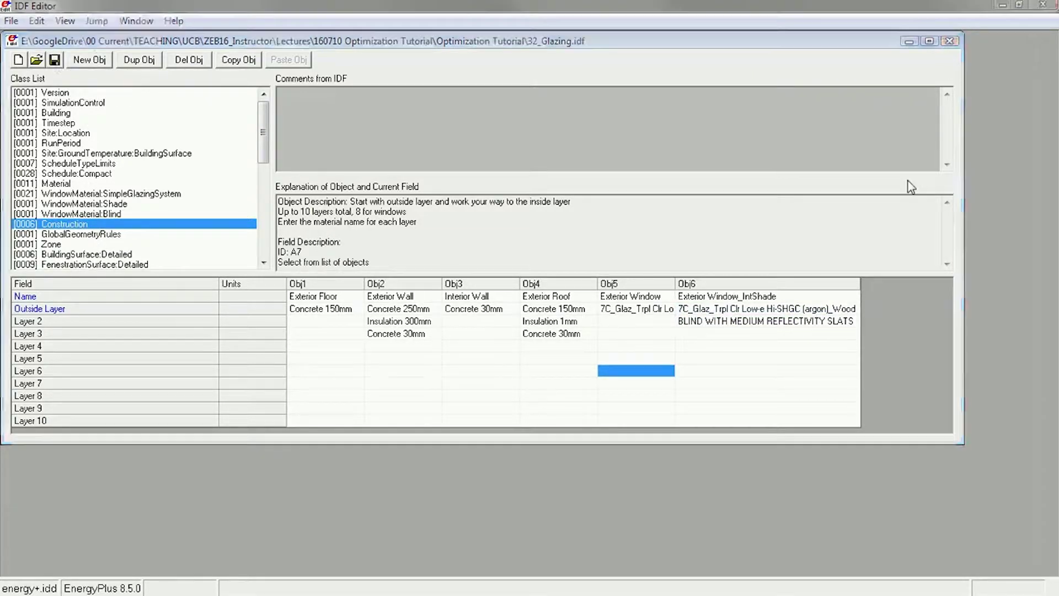
Check the 0.3 ACH infiltration measure in H39, then save the model as 33_Infiltration.idf.
key(alt+Tab)
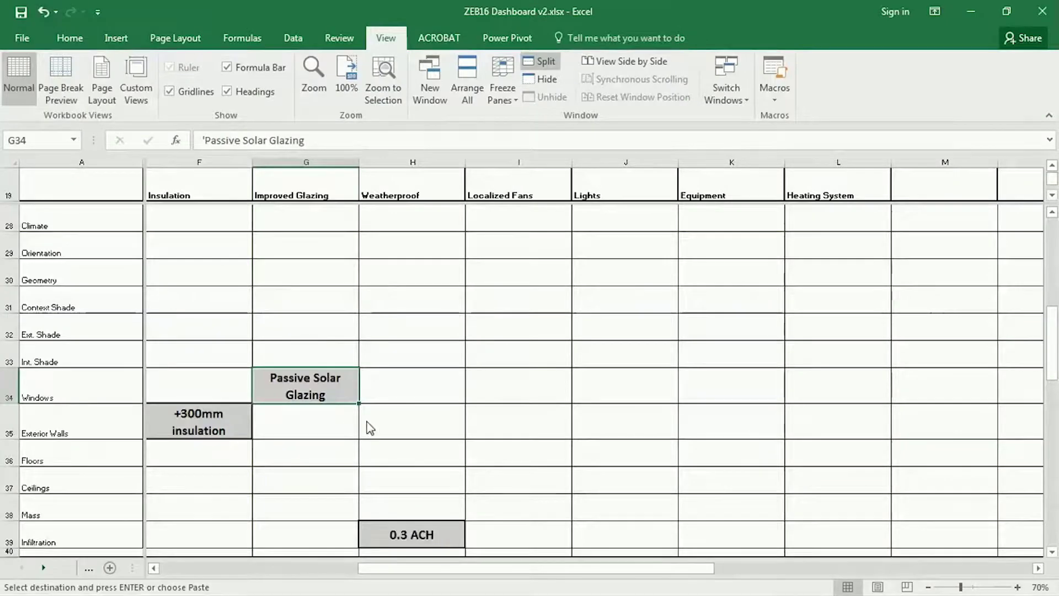
click(413, 541)
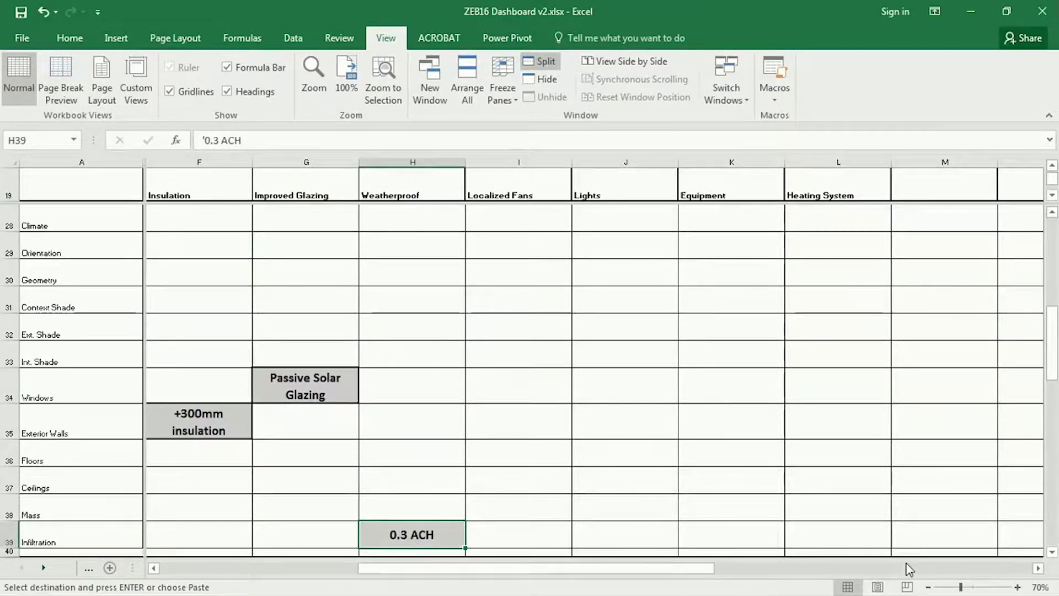
key(alt+Tab)
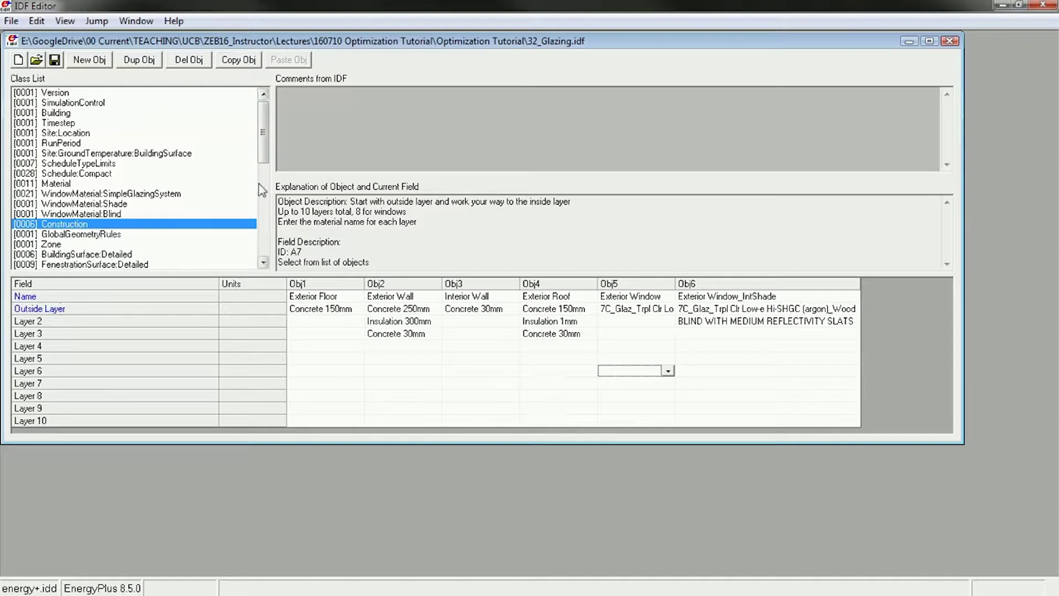
click(11, 21)
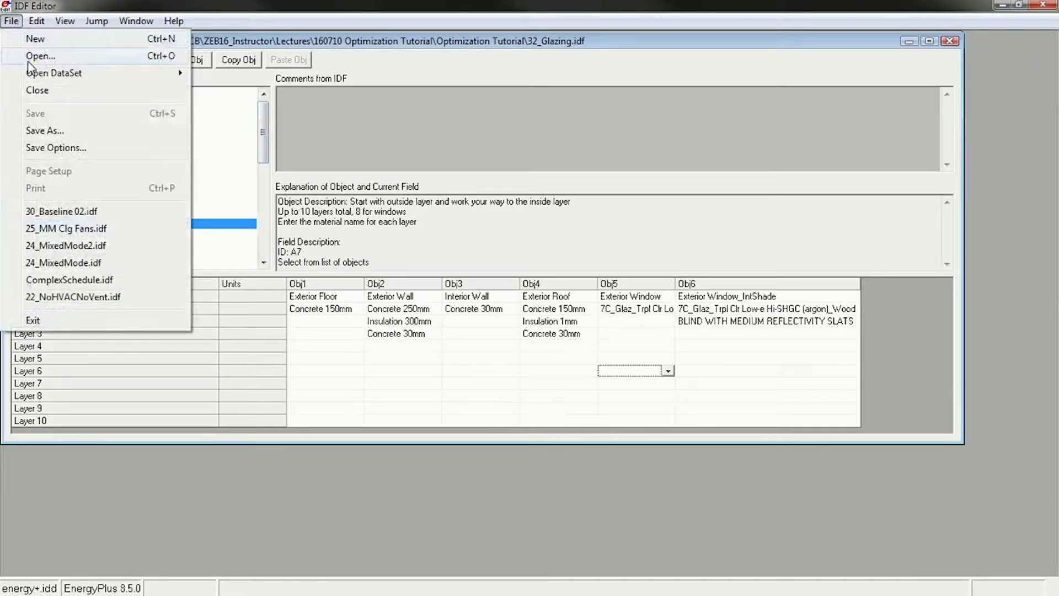
click(45, 130)
text(33_)
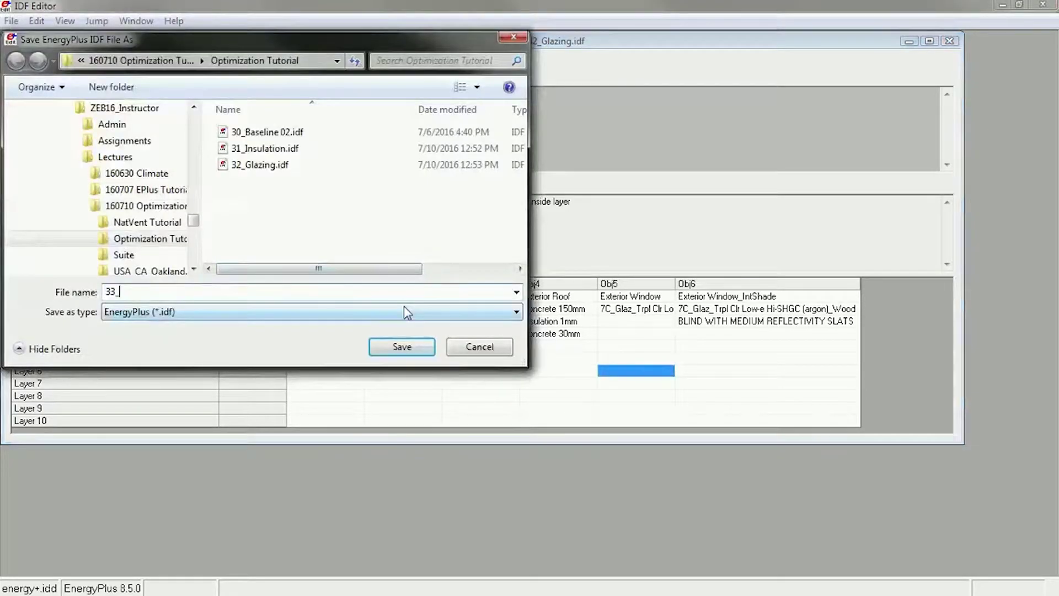
text(Infiltration.idf)
key(Return)
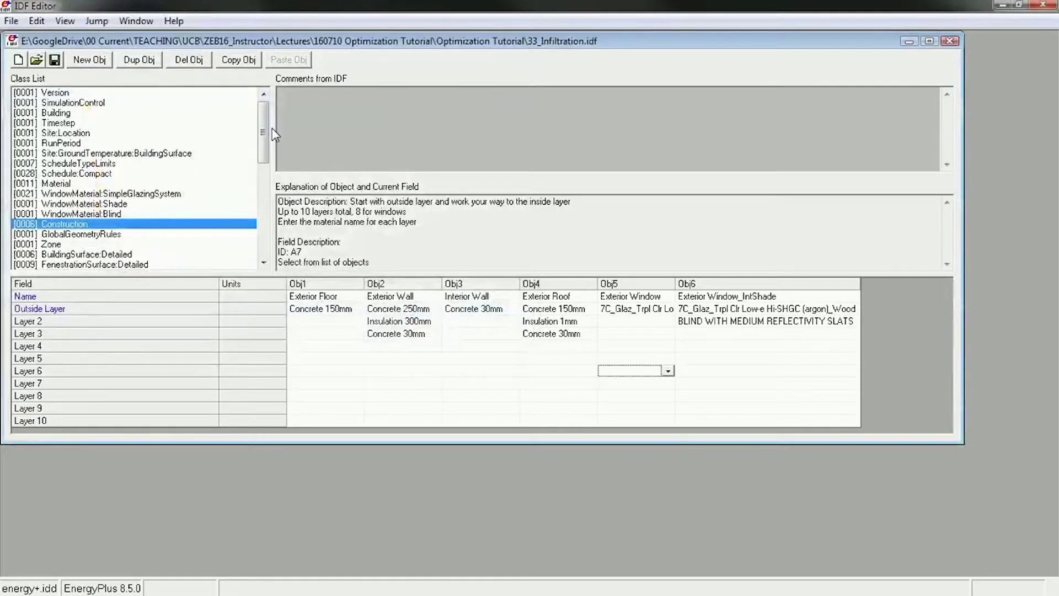
Set ZoneInfiltration:DesignFlowRate Air Changes per Hour to 0.1 and save.
scroll(274, 134, down, 5)
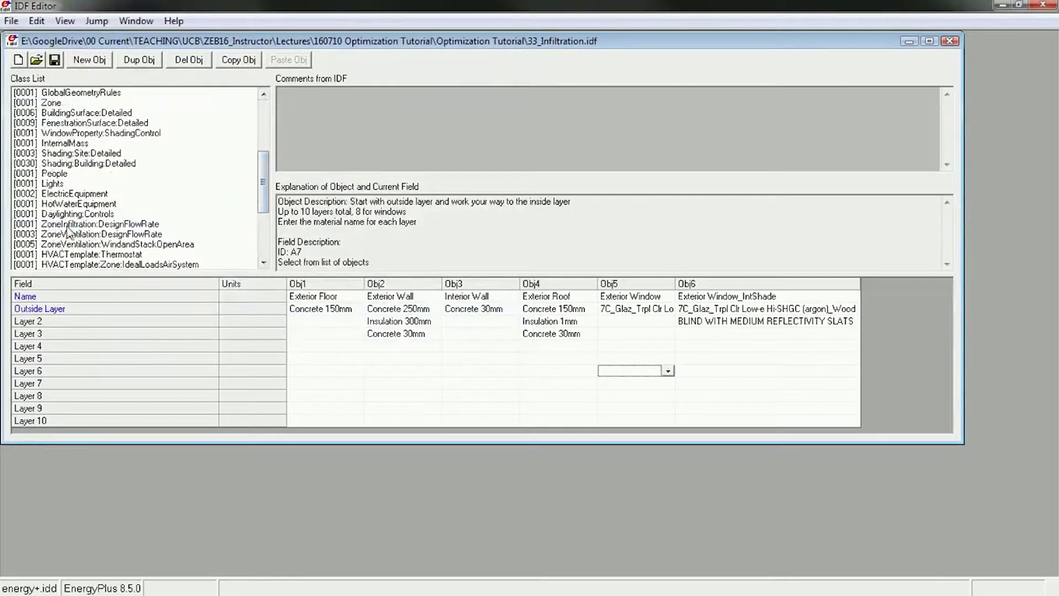
click(81, 224)
click(324, 382)
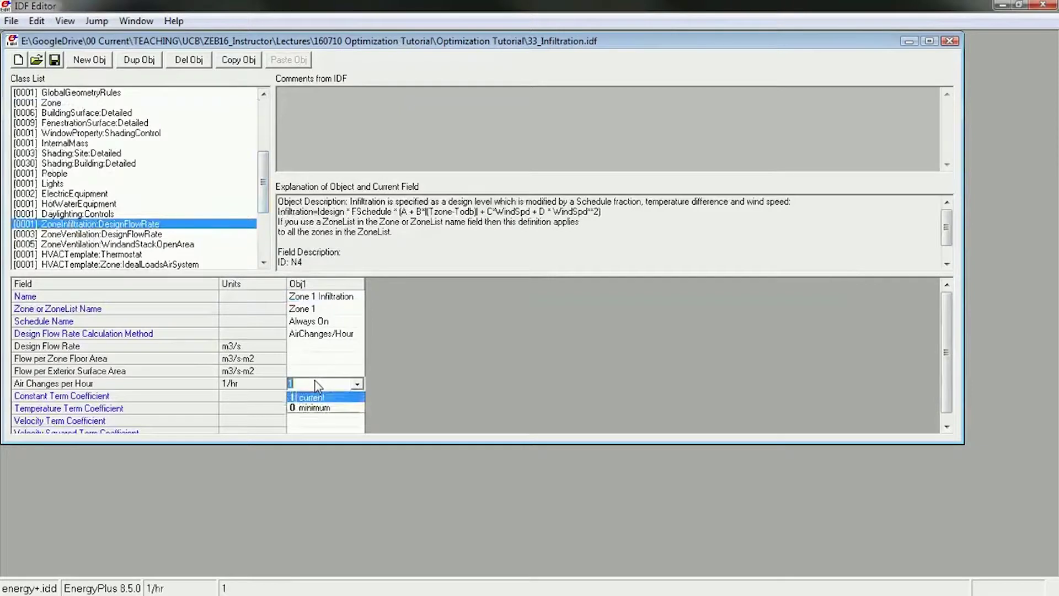
text(0.1)
key(Return)
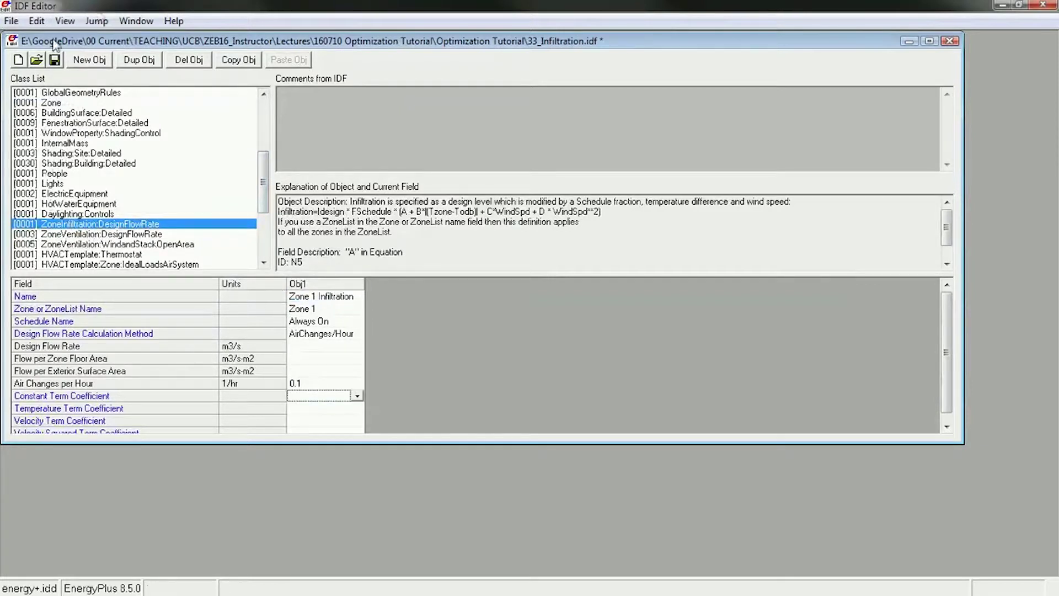
click(54, 60)
key(alt+Tab)
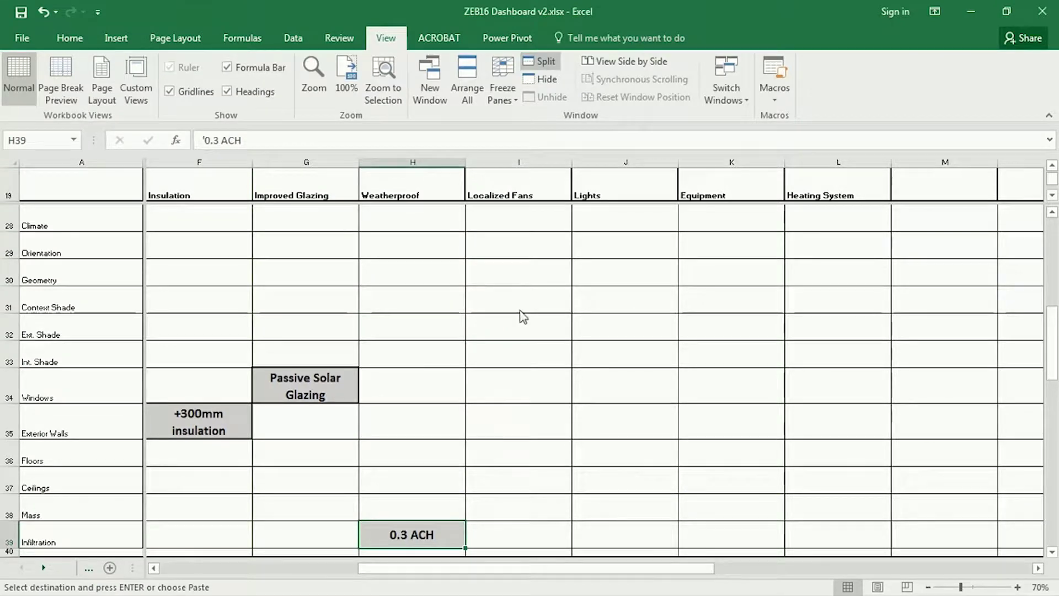
Note the No Ducts ventilation entry, then read the 300 Pa local ventilation pressure drop in Fan sheet D11.
scroll(522, 316, down, 3)
click(518, 321)
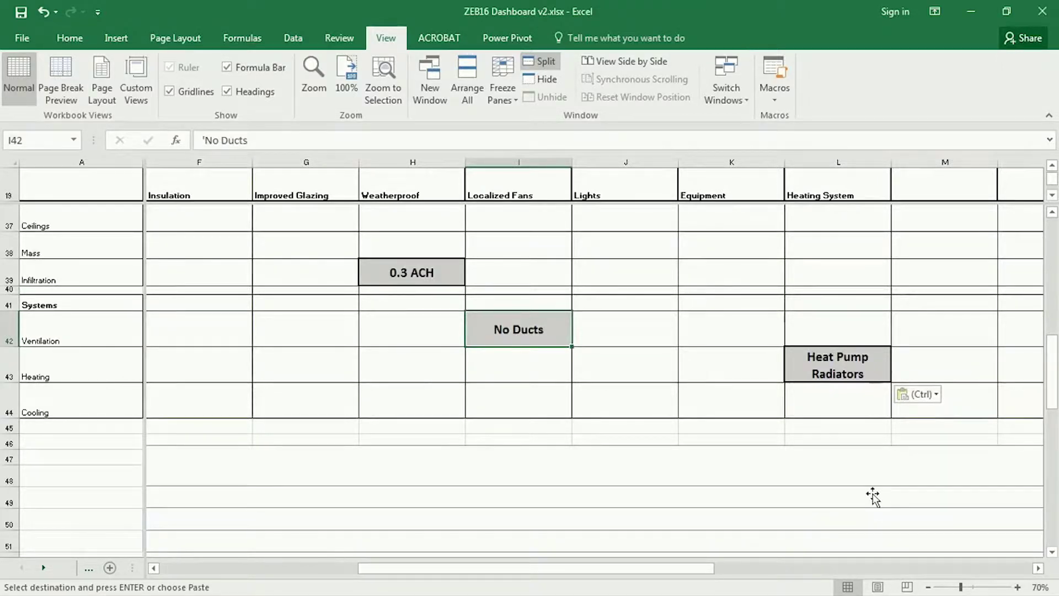
key(alt+Tab)
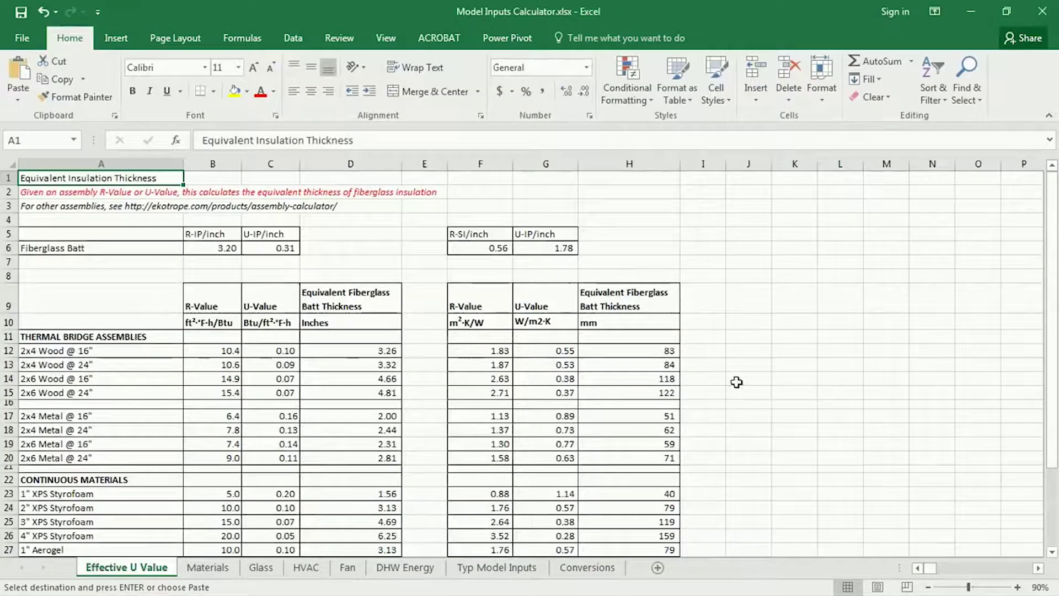
click(348, 567)
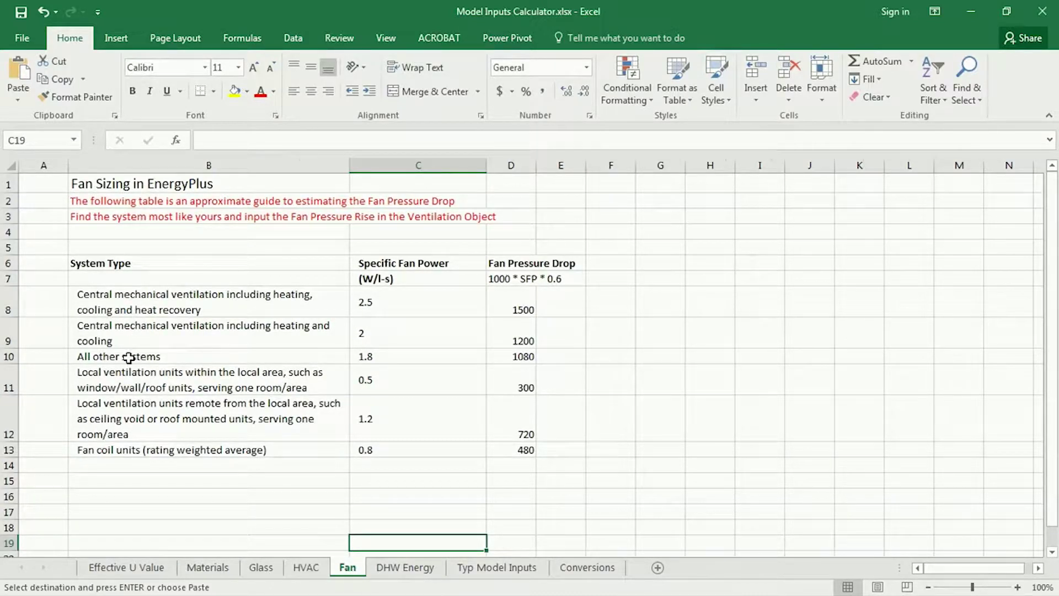
click(164, 377)
drag(232, 376, 525, 386)
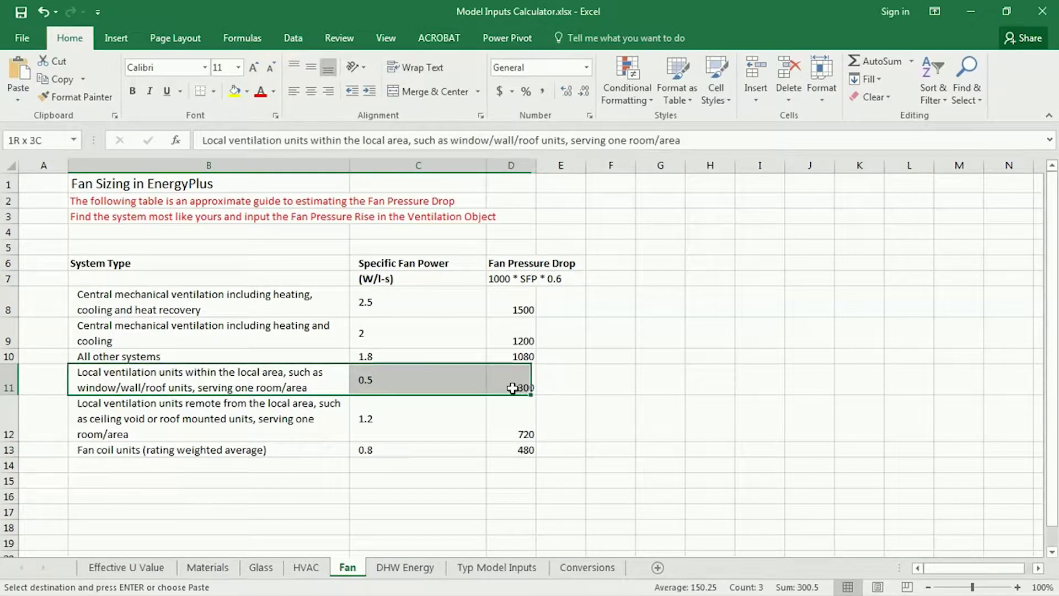
click(524, 386)
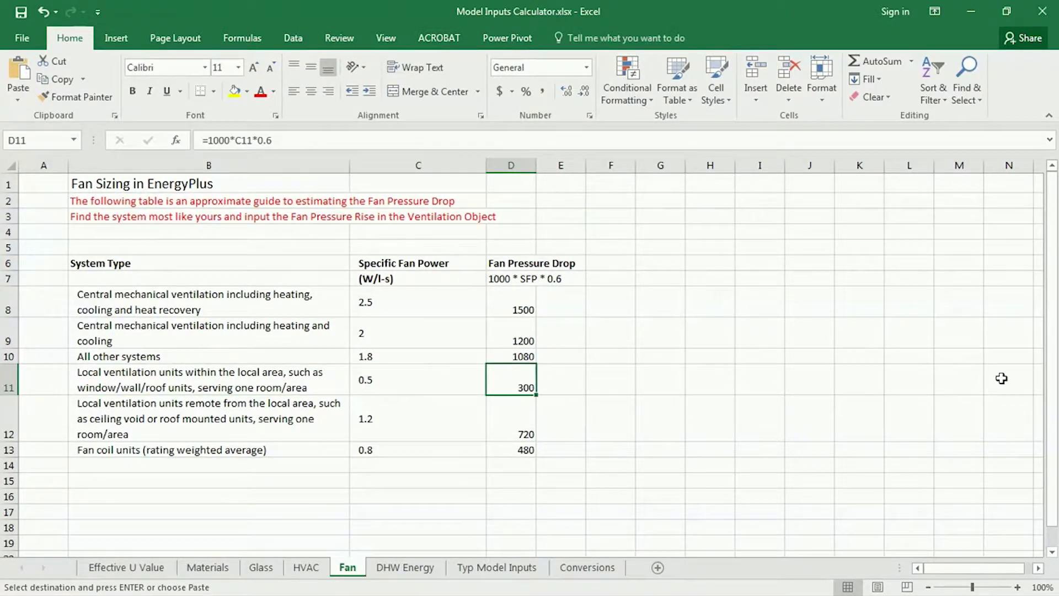
key(alt+Tab)
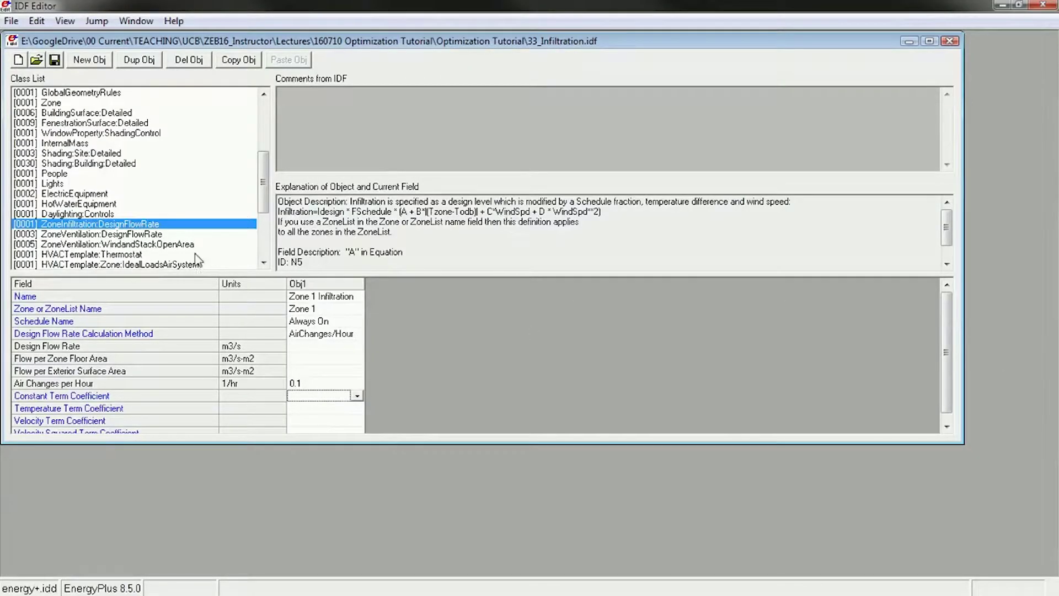
Set Fan Pressure Rise to 300 for ZoneVentilation:DesignFlowRate Obj1 and Obj2.
drag(265, 187, 265, 202)
click(142, 204)
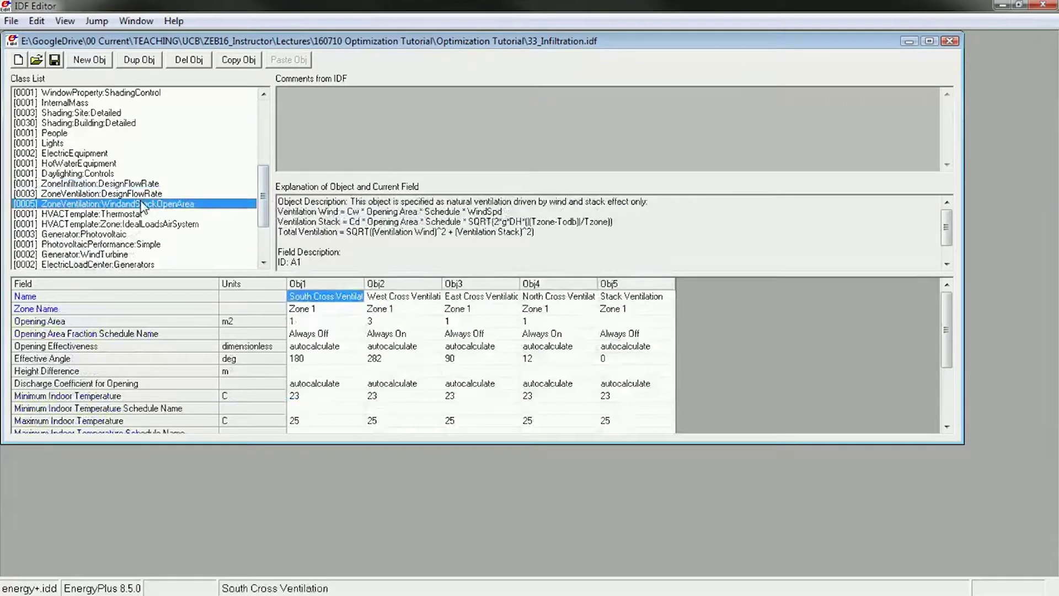
click(127, 193)
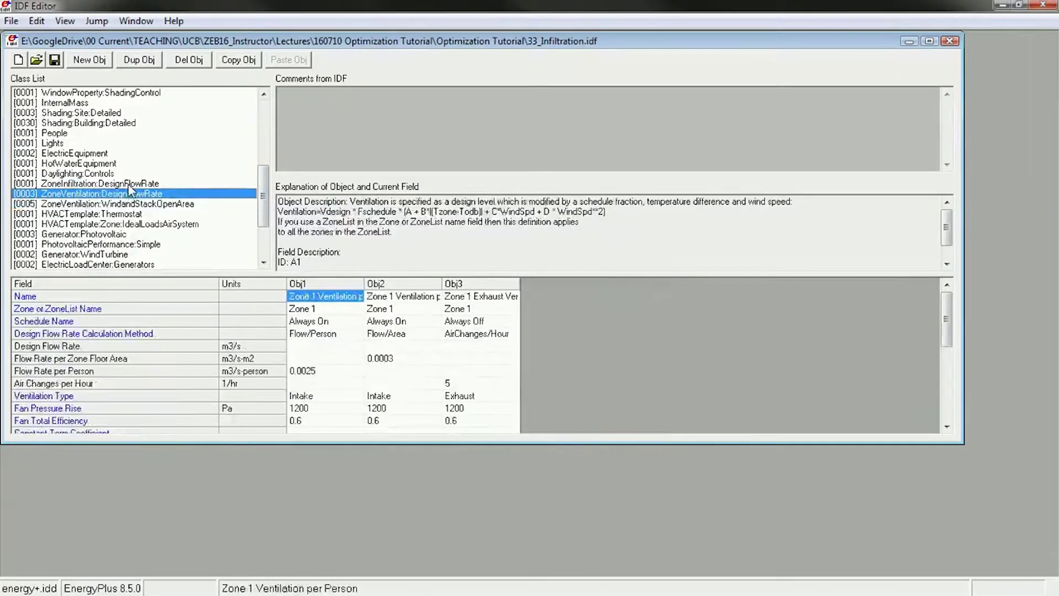
click(929, 41)
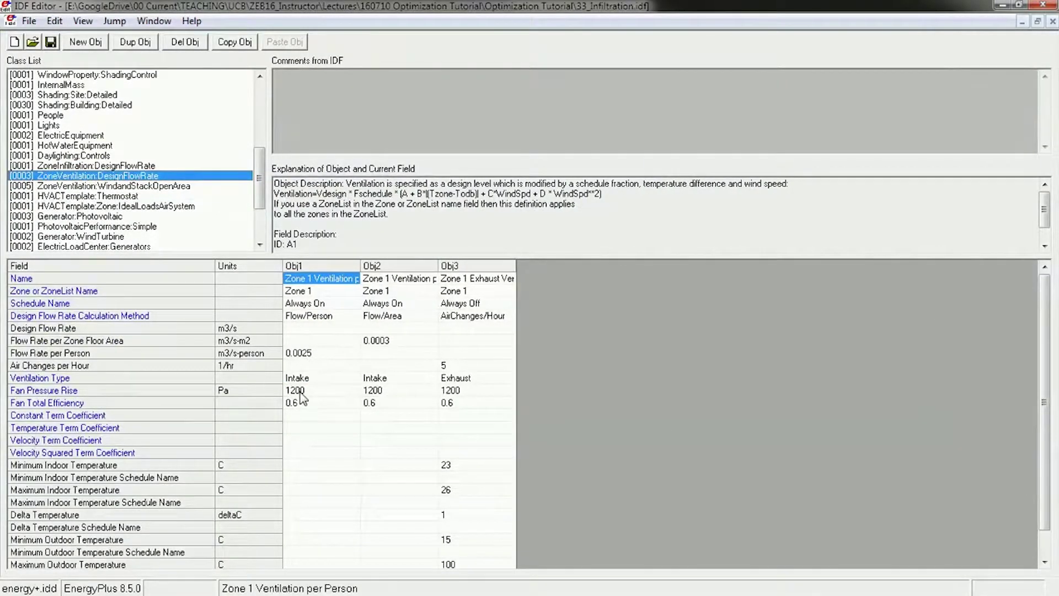
click(301, 391)
text(300)
key(Return)
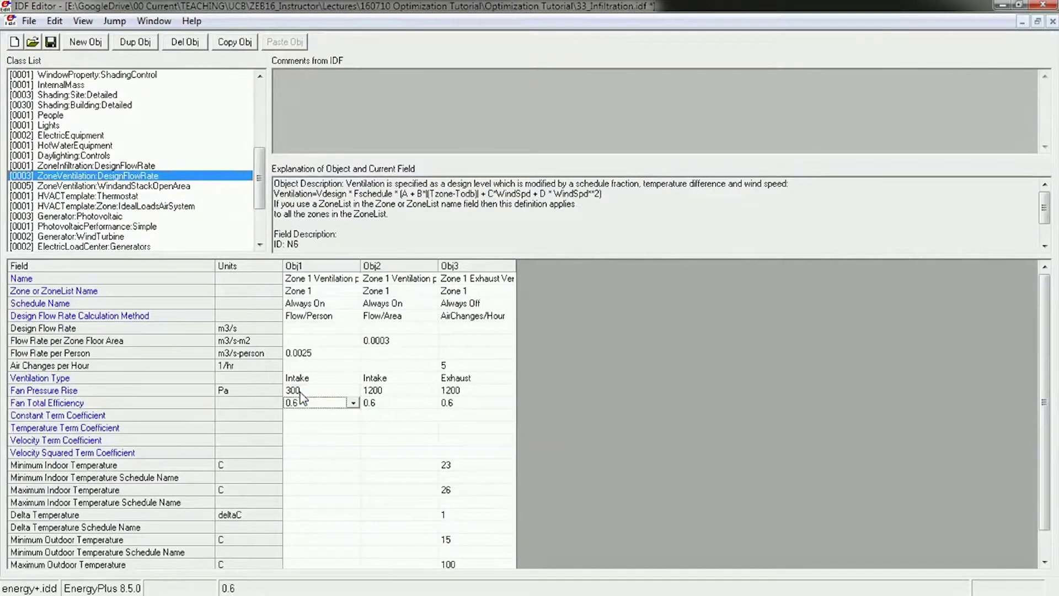
click(387, 389)
text(300)
key(Return)
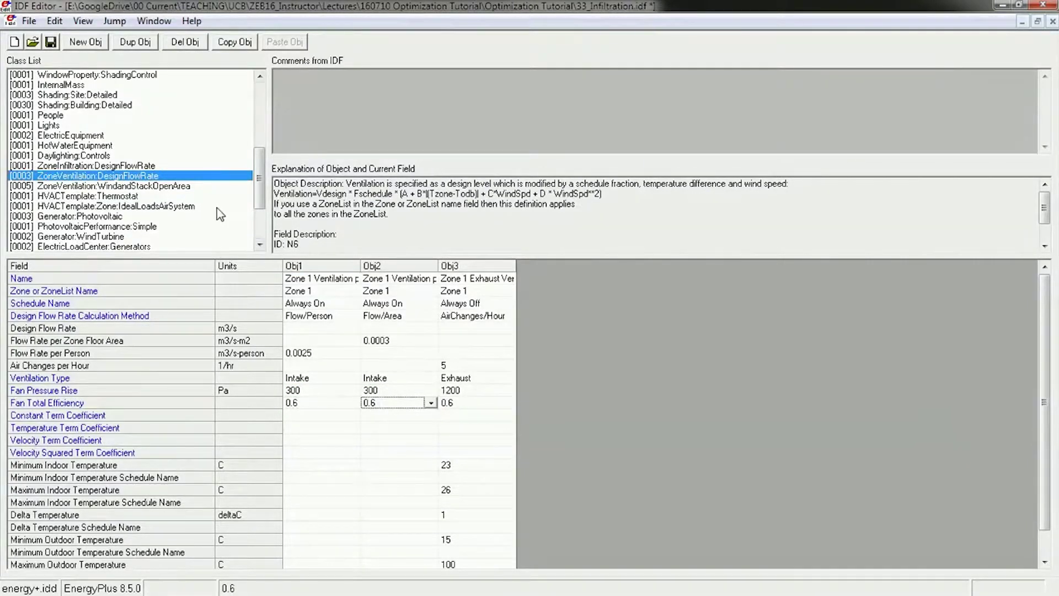
Save the model as 34_Fans.
click(481, 267)
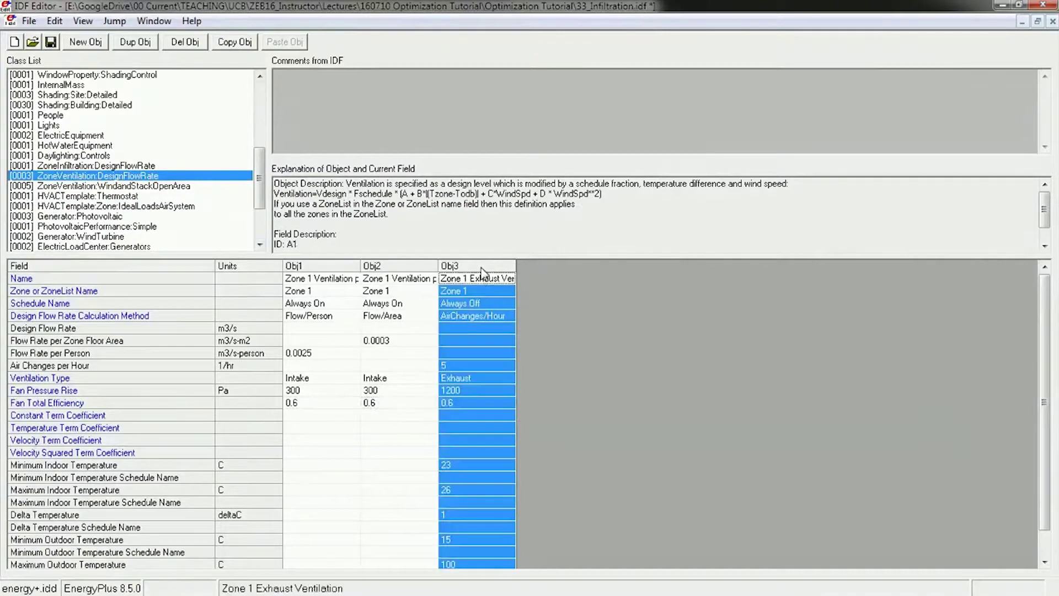
click(147, 187)
click(29, 20)
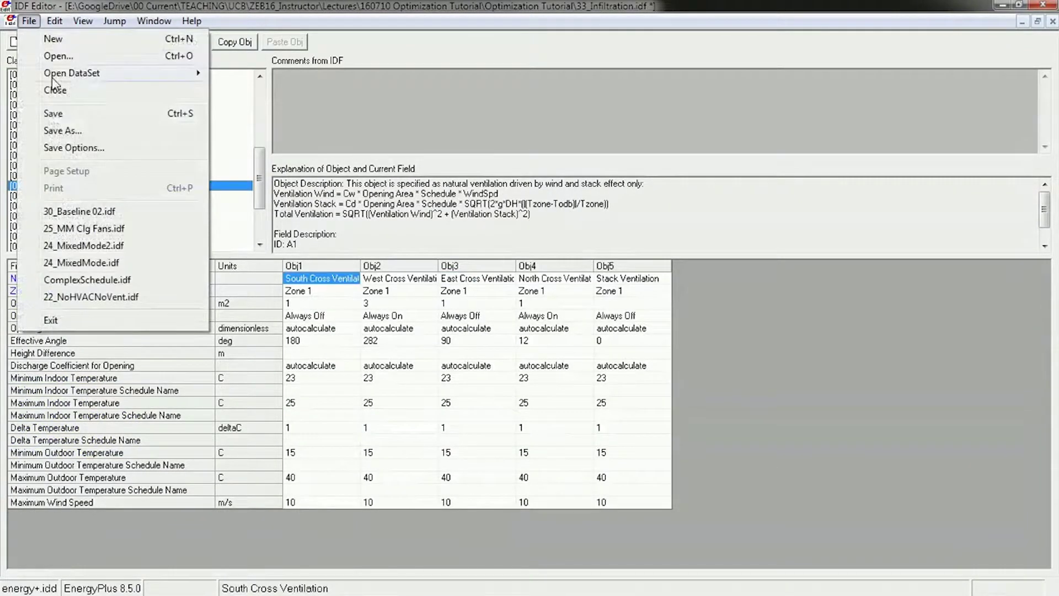
click(44, 130)
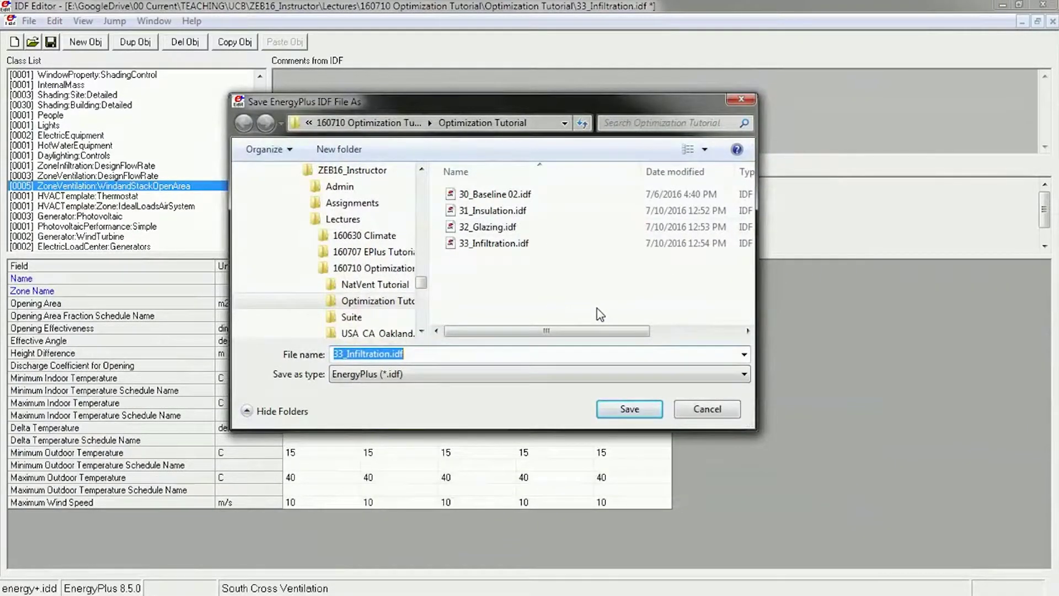
text(34_Fans)
key(Return)
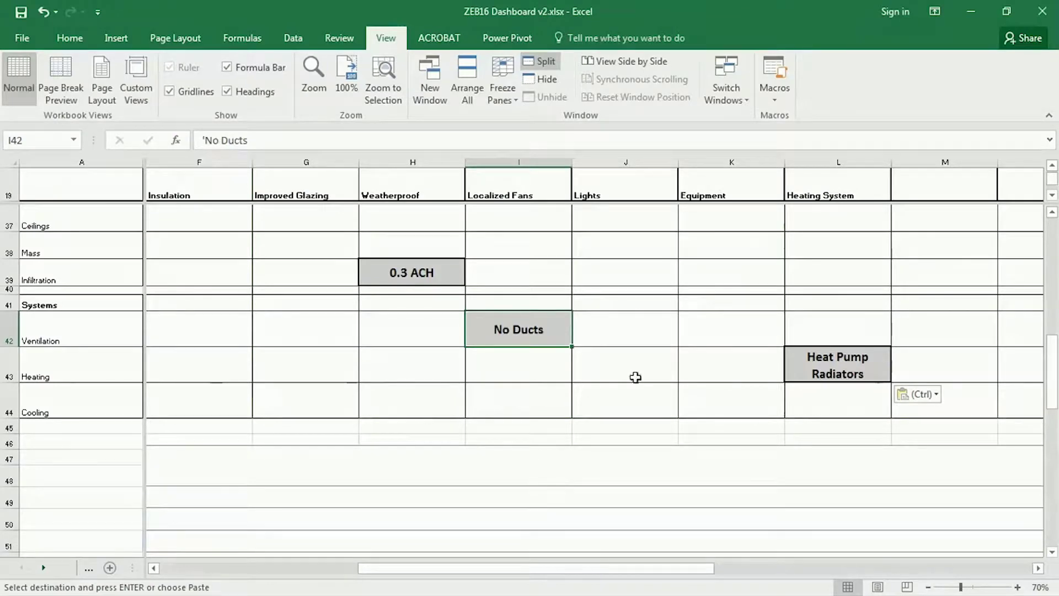
Select the LED Lights measure in J22 on the dashboard and cancel the pending copy.
click(635, 377)
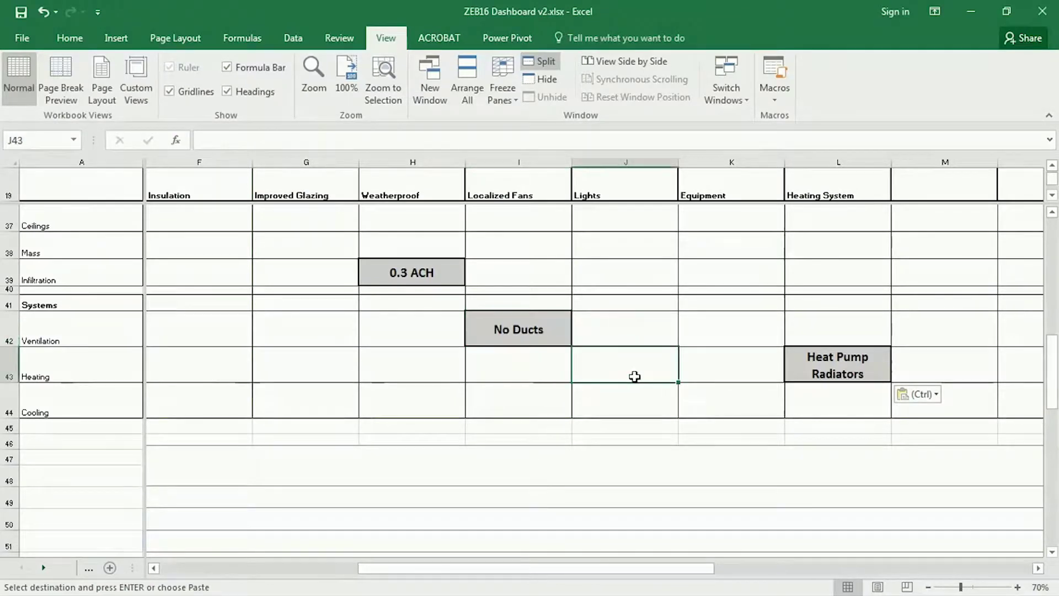
scroll(635, 377, up, 10)
scroll(636, 374, down, 3)
click(634, 361)
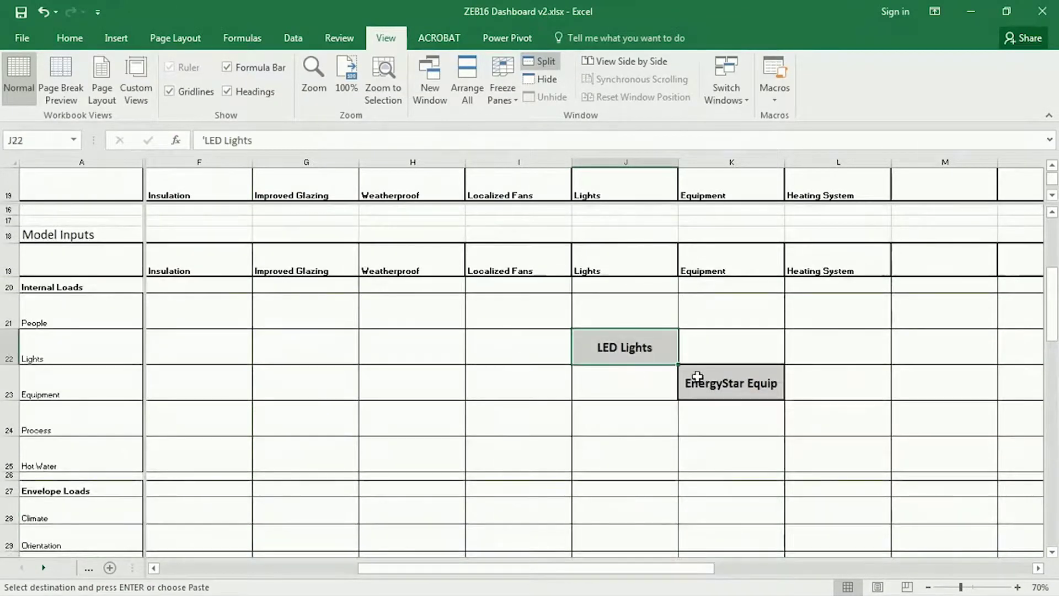
key(Escape)
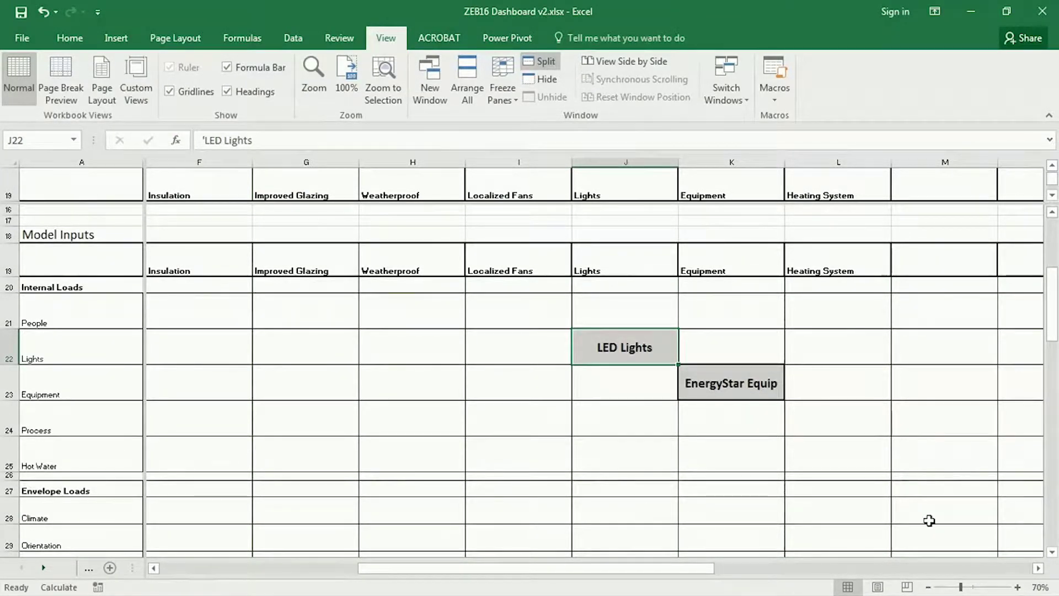
Compare Lighting sheet efficacies: better LEDs at 100 lm/W versus fluorescent at 60 and incandescent.
key(alt+Tab)
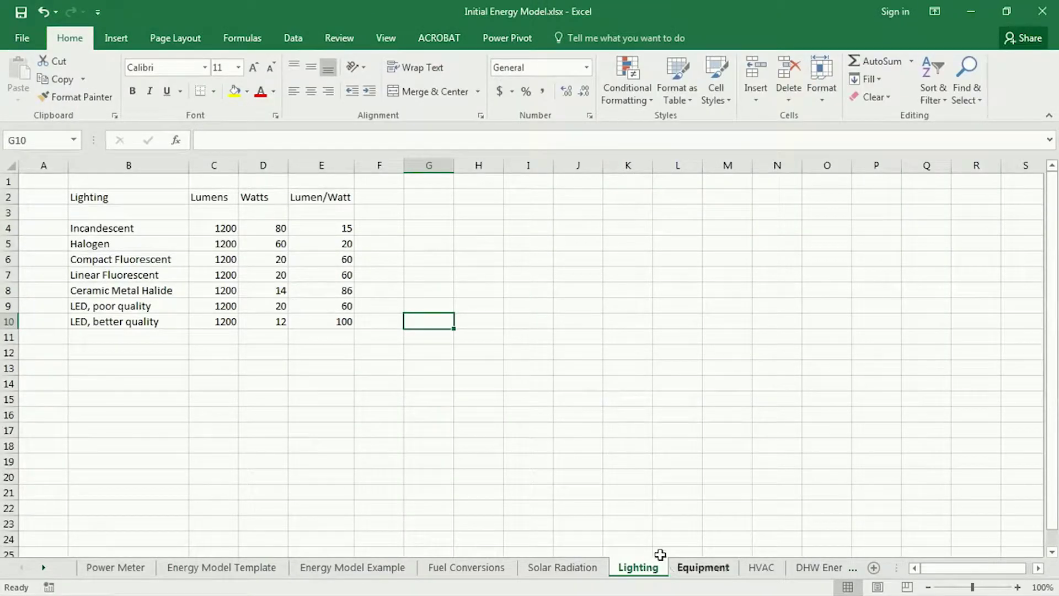
click(213, 404)
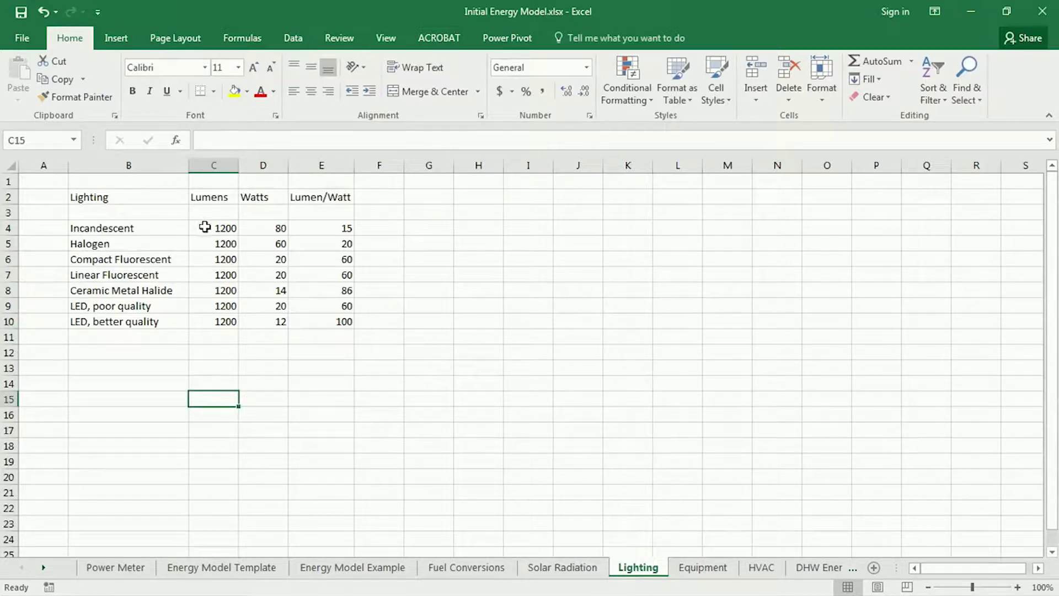
click(93, 325)
click(336, 321)
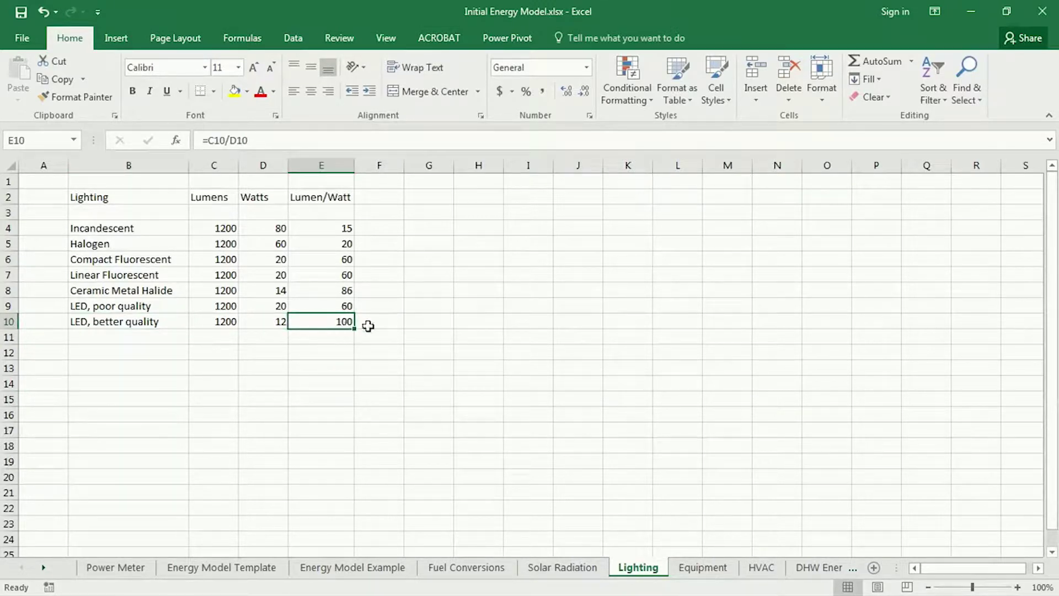
click(348, 226)
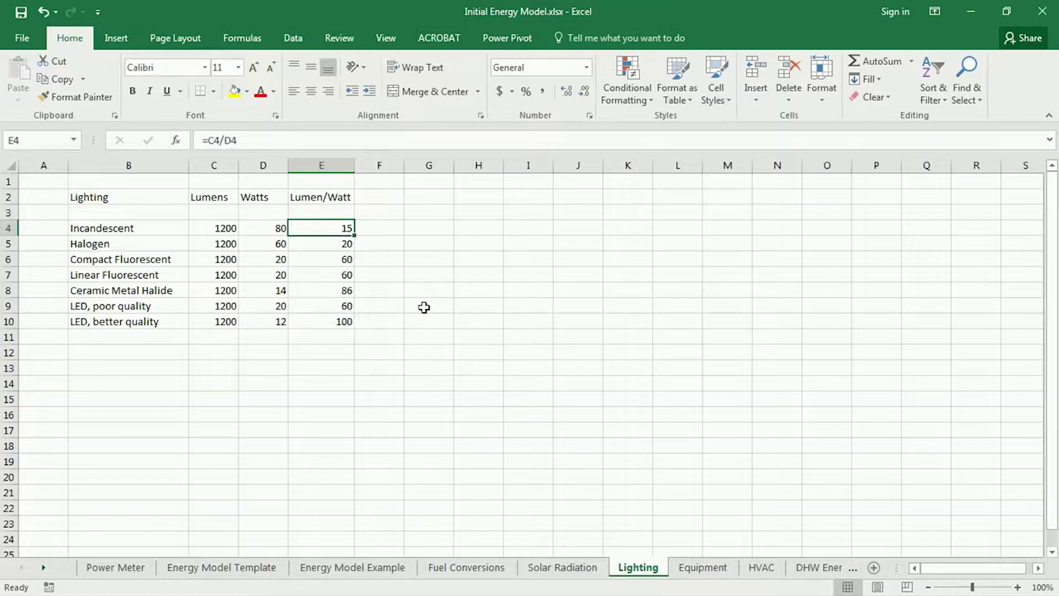
click(341, 325)
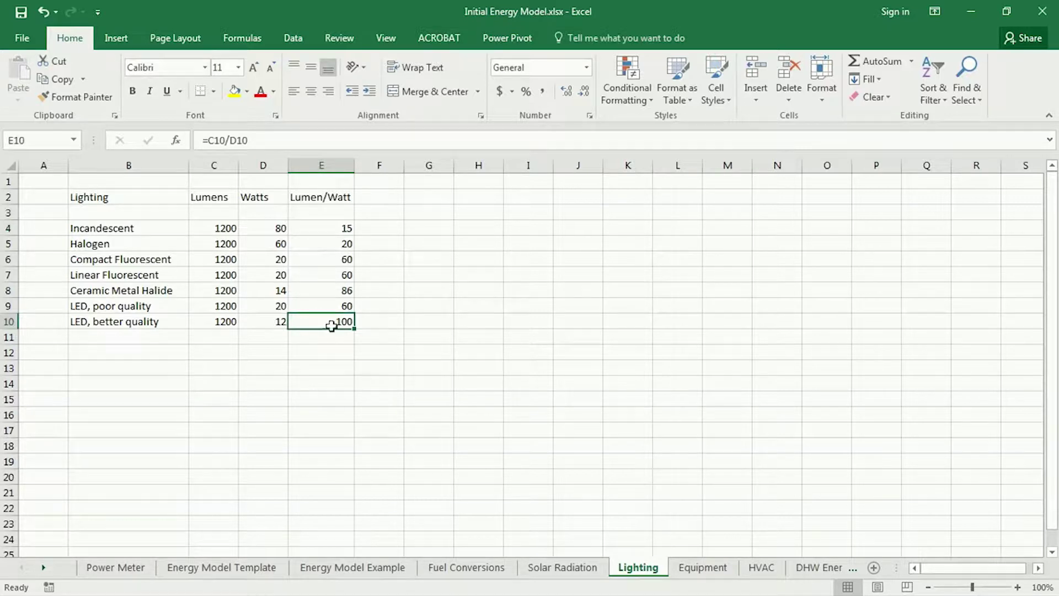
click(329, 274)
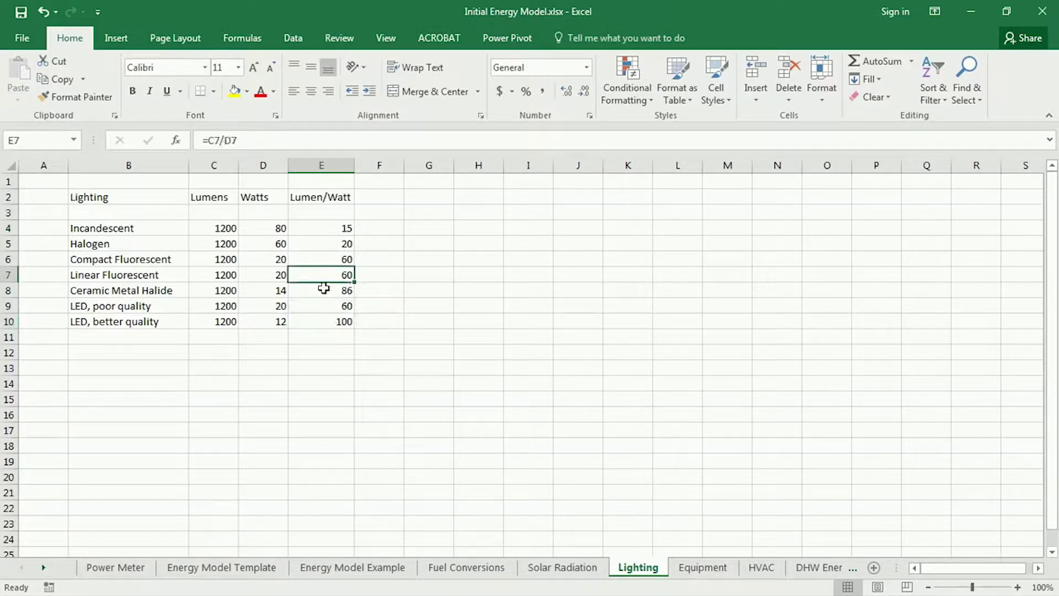
click(350, 324)
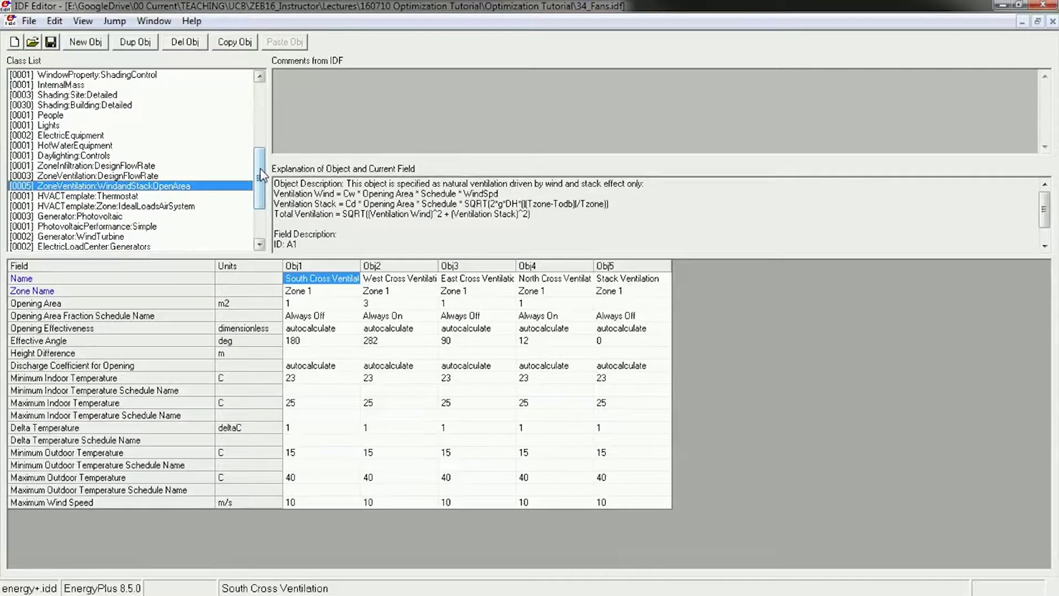
Set the Zone 1 Lights Watts per Zone Floor Area to 12.
drag(261, 175, 260, 137)
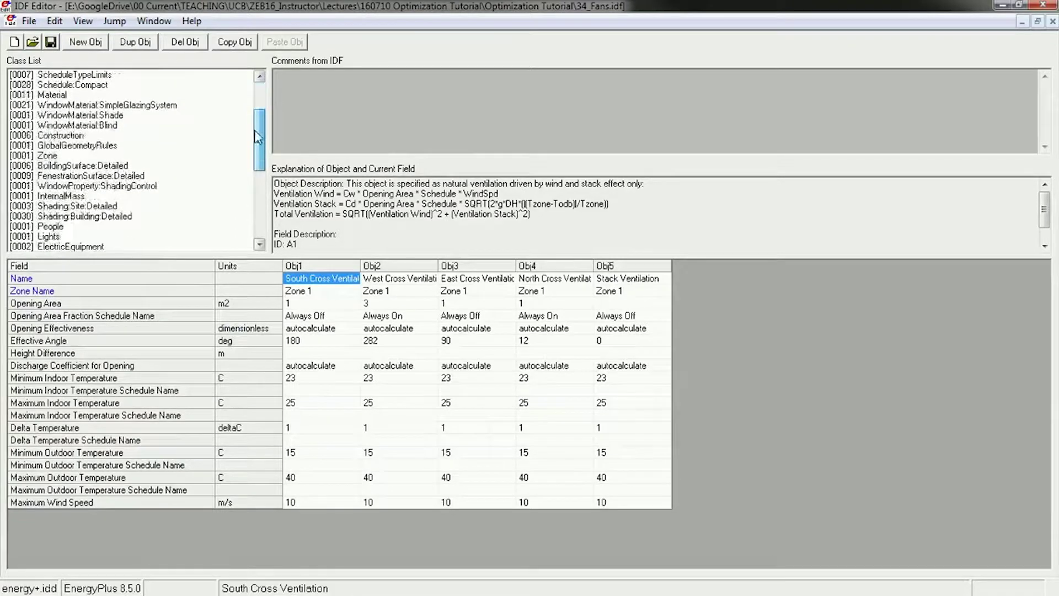
click(49, 236)
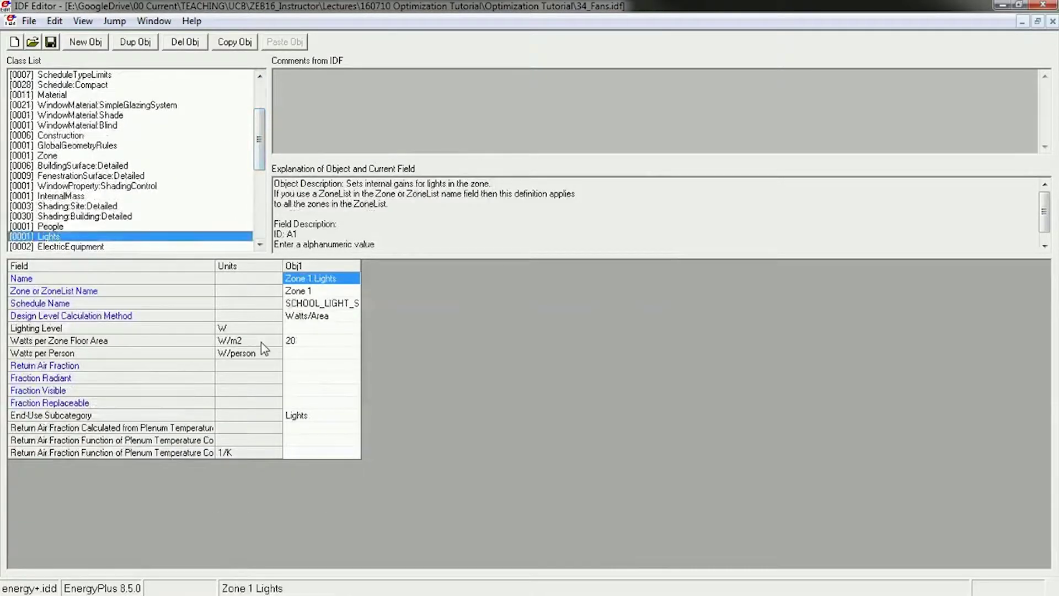
click(303, 341)
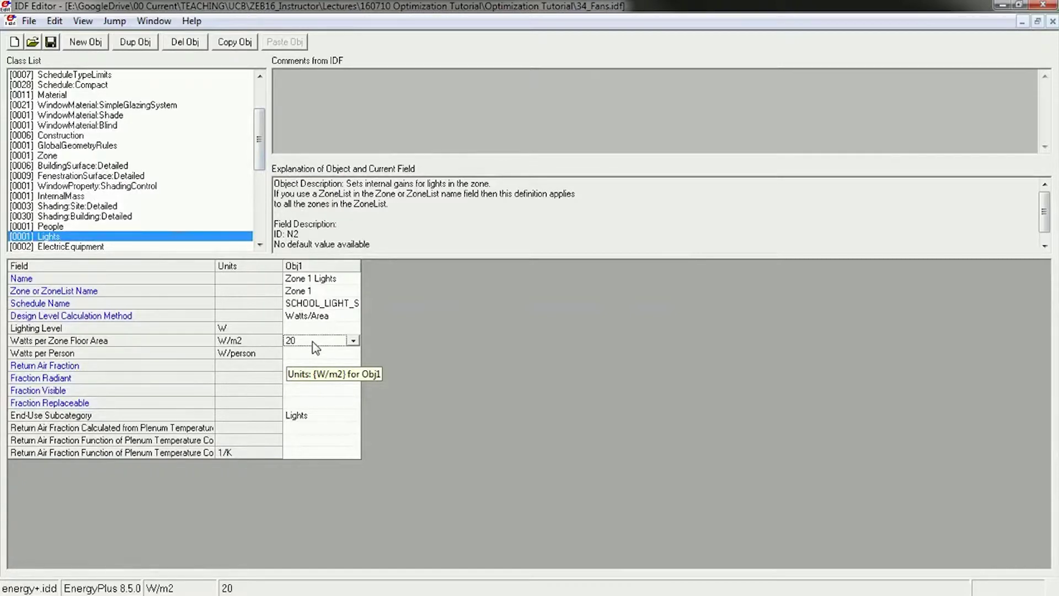
click(307, 342)
text(12)
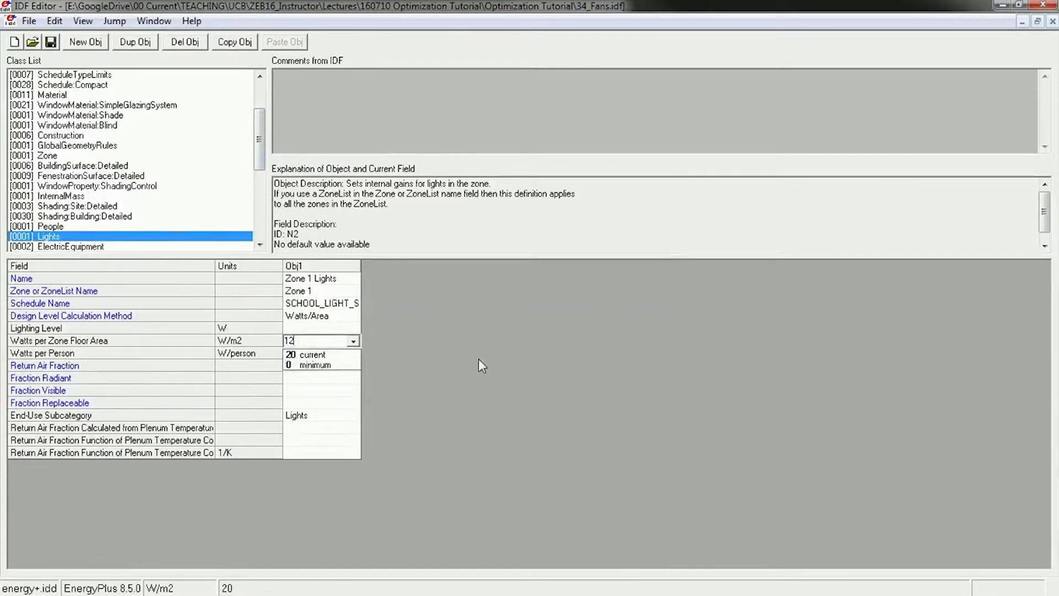
key(Return)
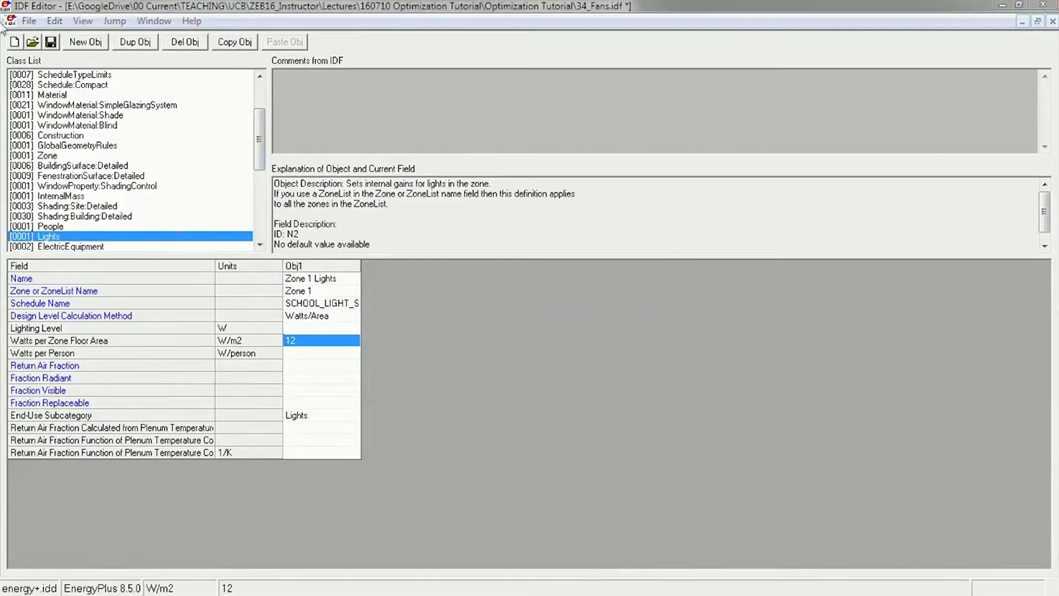
Save the model as 35_Lights.idf.
click(29, 21)
click(71, 131)
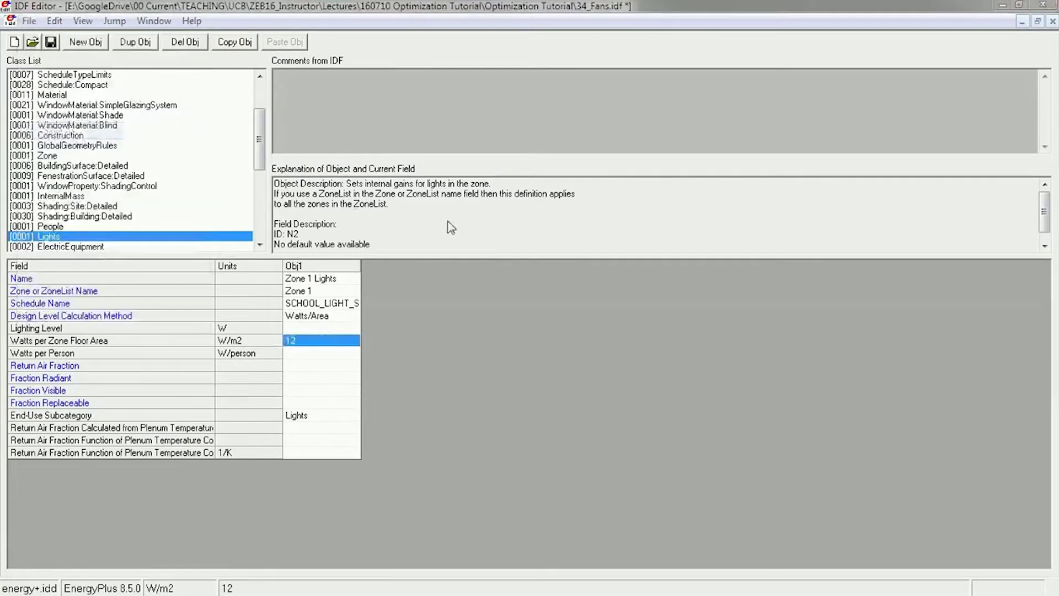
text(35)
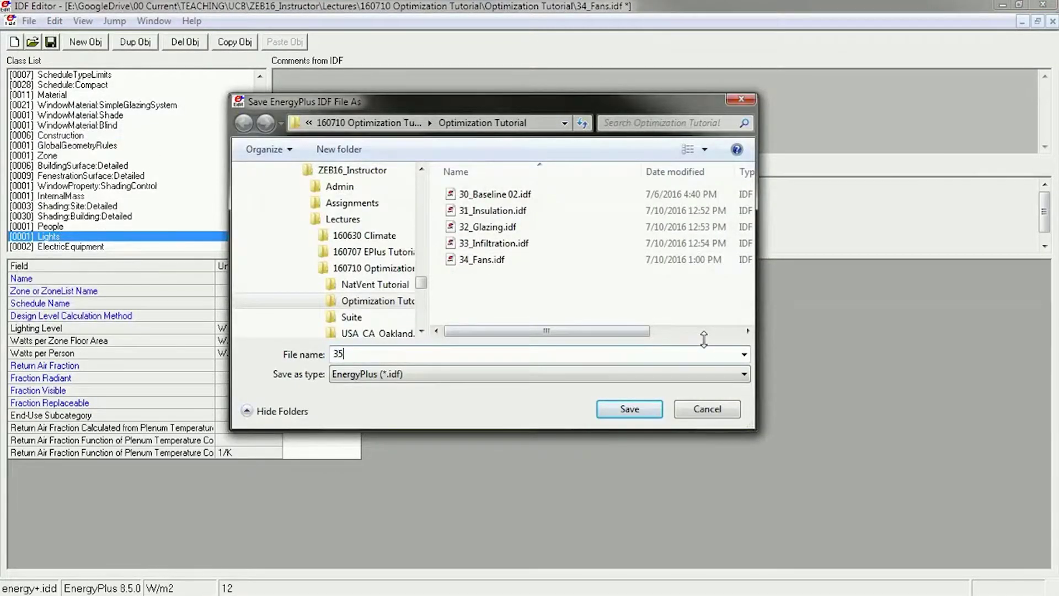
text(_Lights)
key(Return)
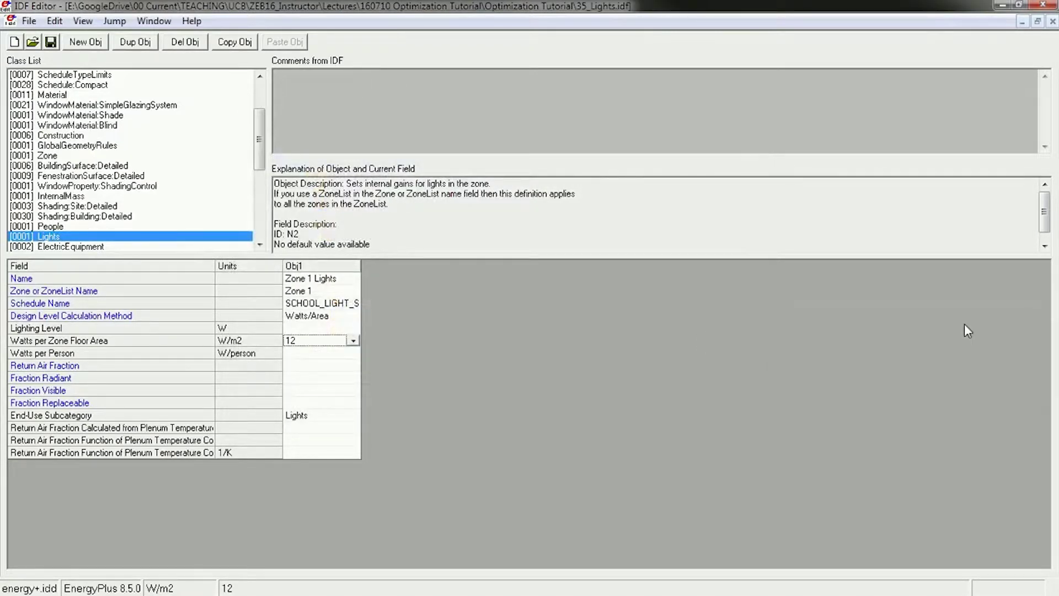
key(alt+Tab)
Check the EnergyStar Equip measure, then set ElectricEquipment Obj1 Design Level to 1500 W.
click(751, 385)
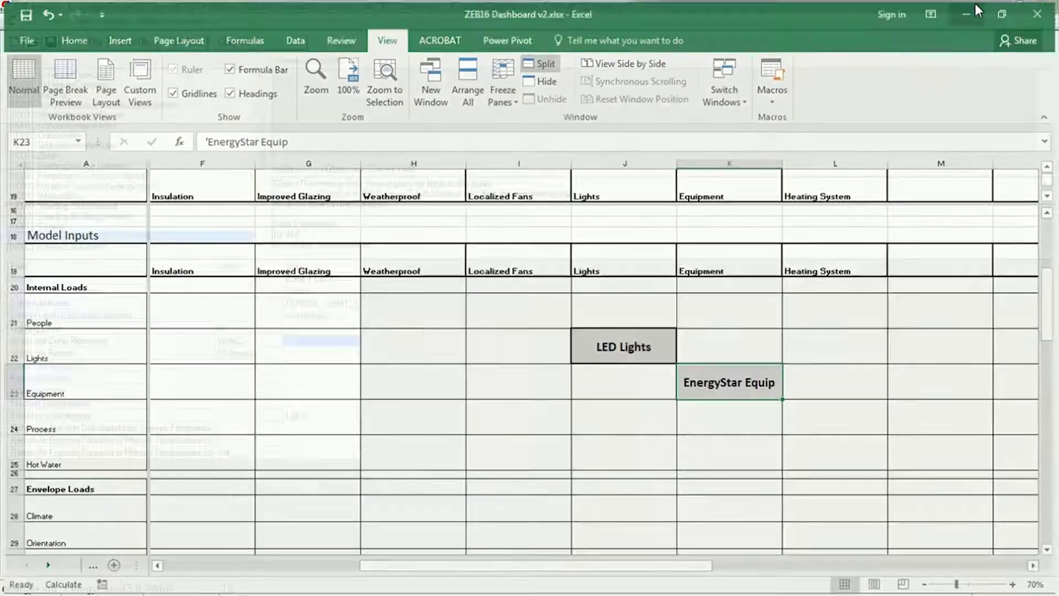
click(973, 7)
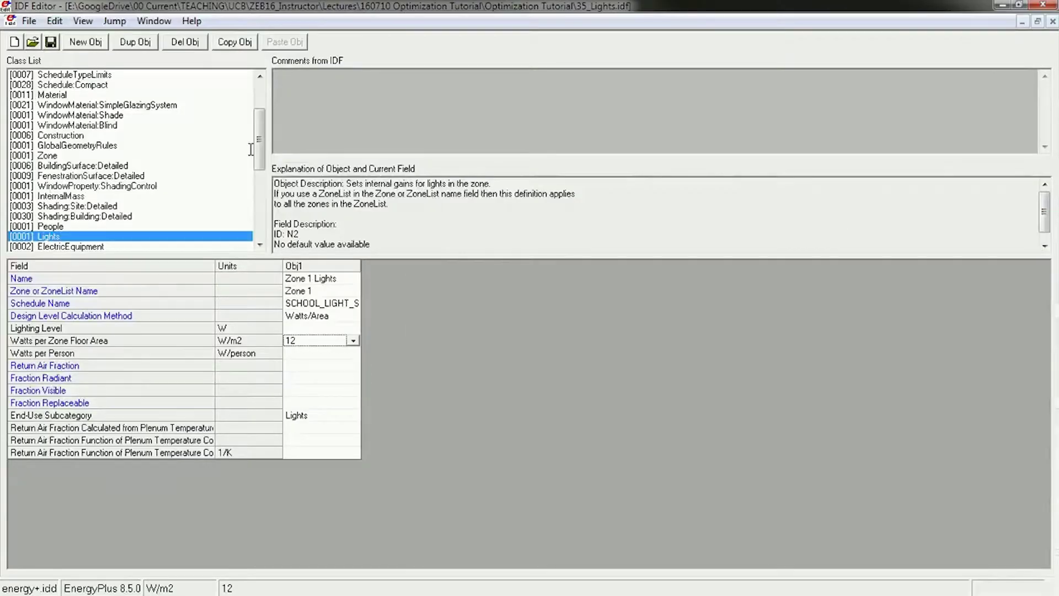
click(82, 247)
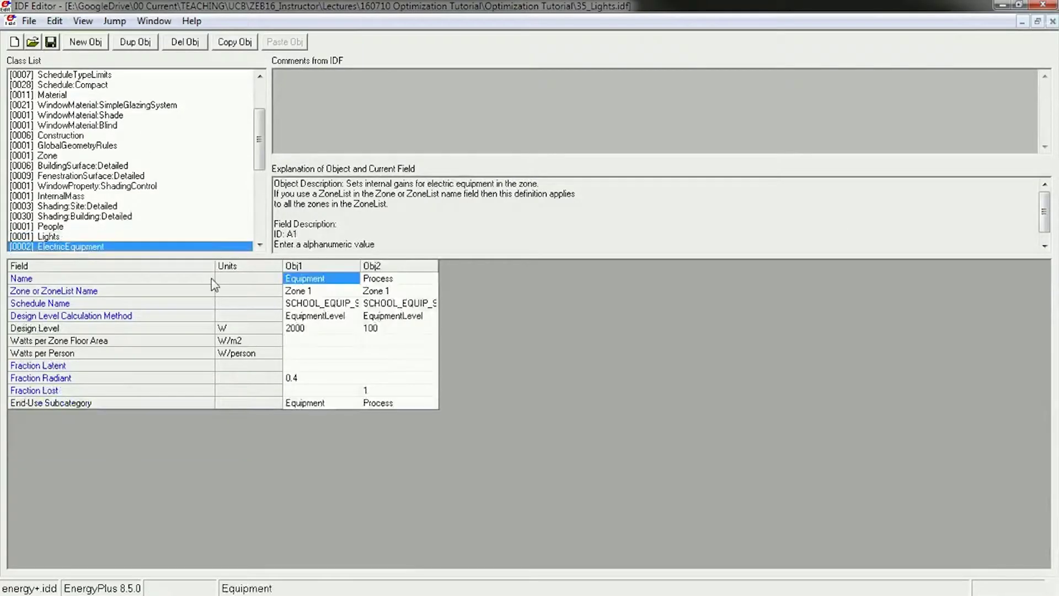
click(321, 330)
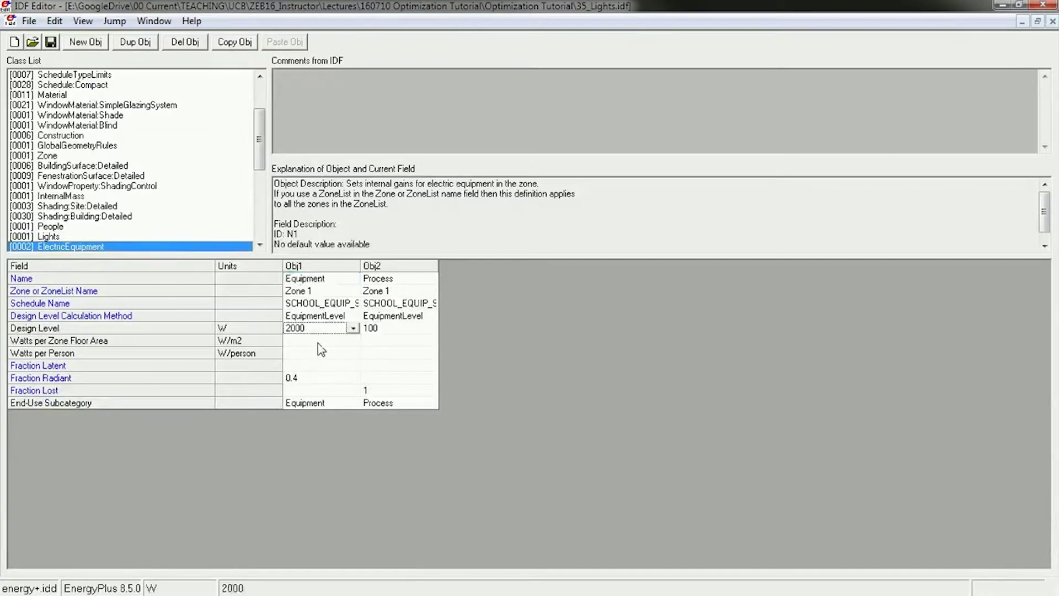
click(326, 329)
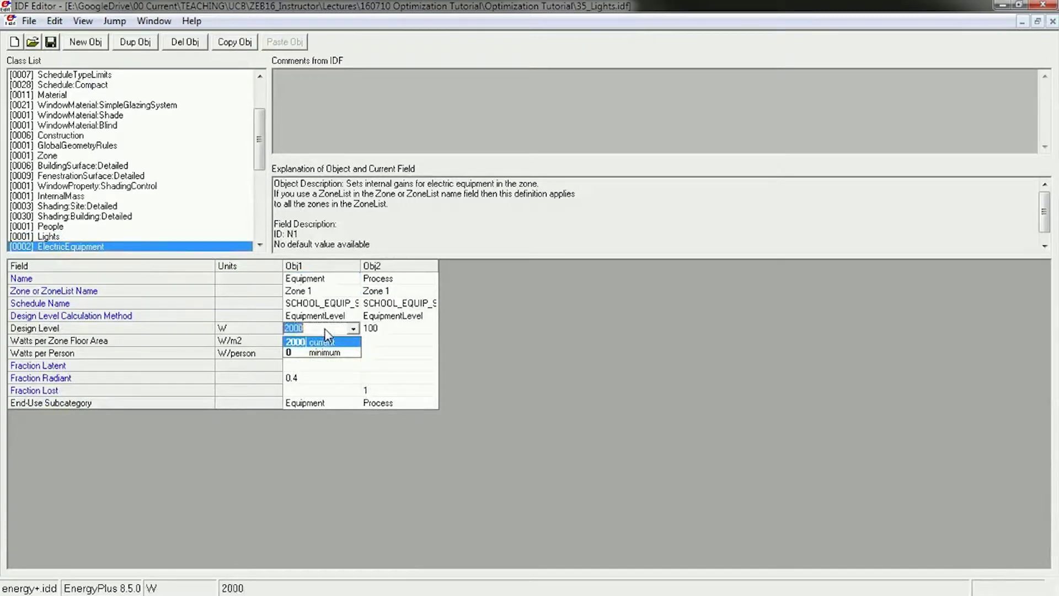
text(15)
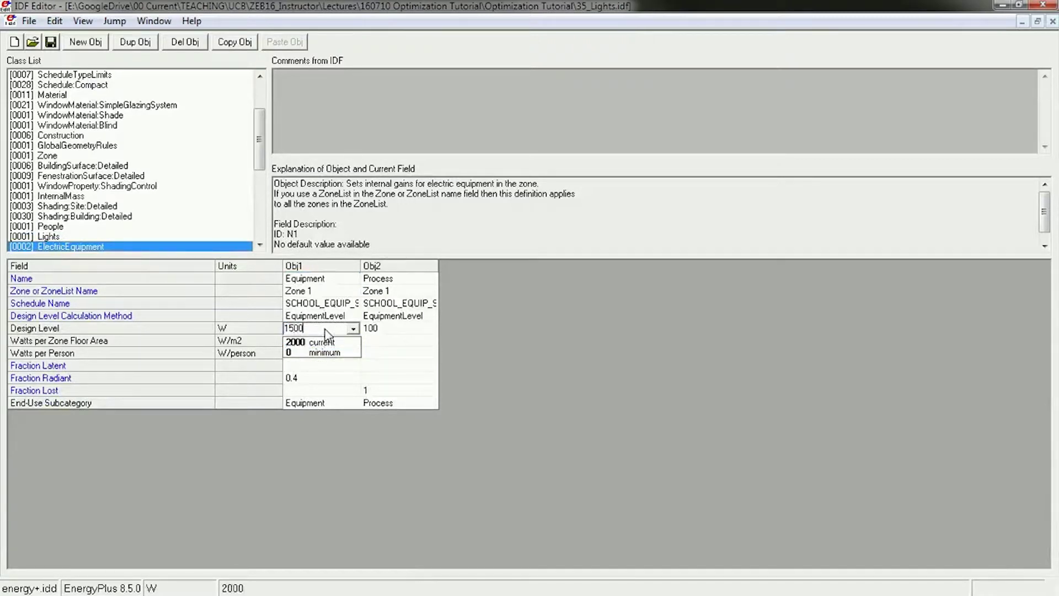
key(Return)
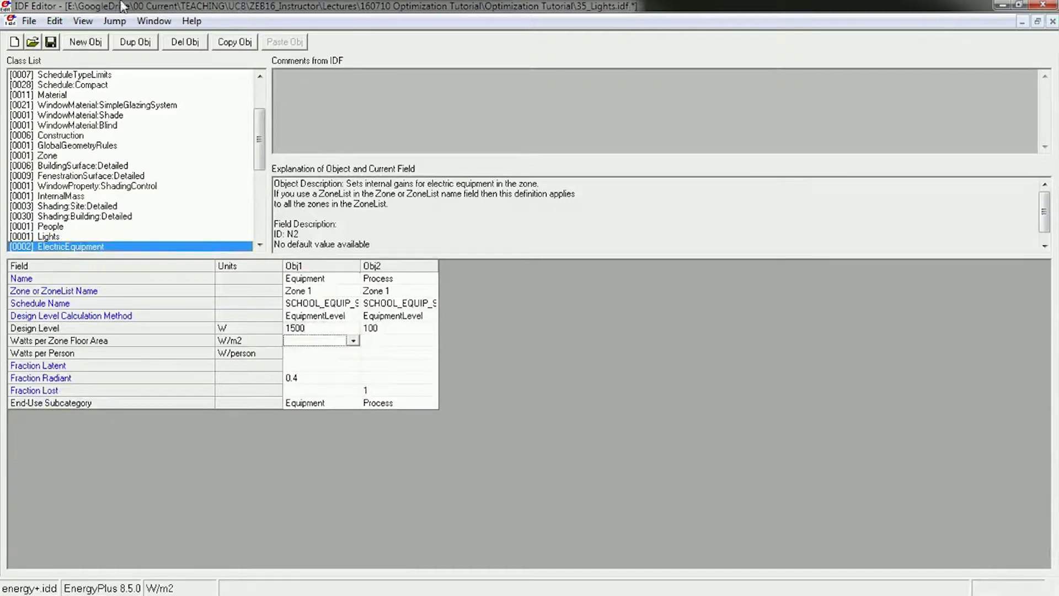
Save the model as 36_Equipment.idf and return to the dashboard's Heating System column.
click(28, 20)
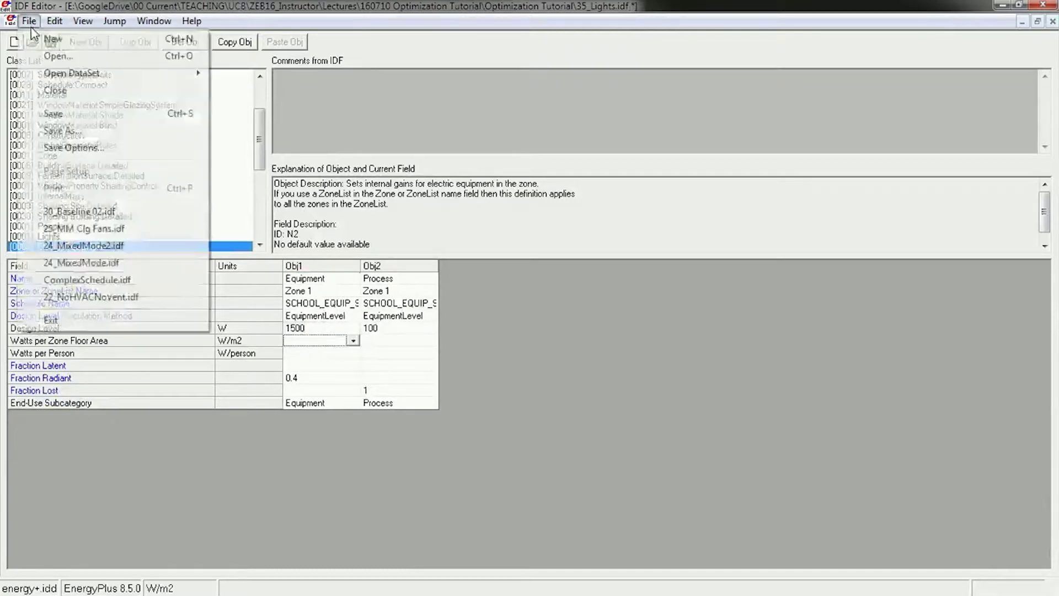
click(61, 130)
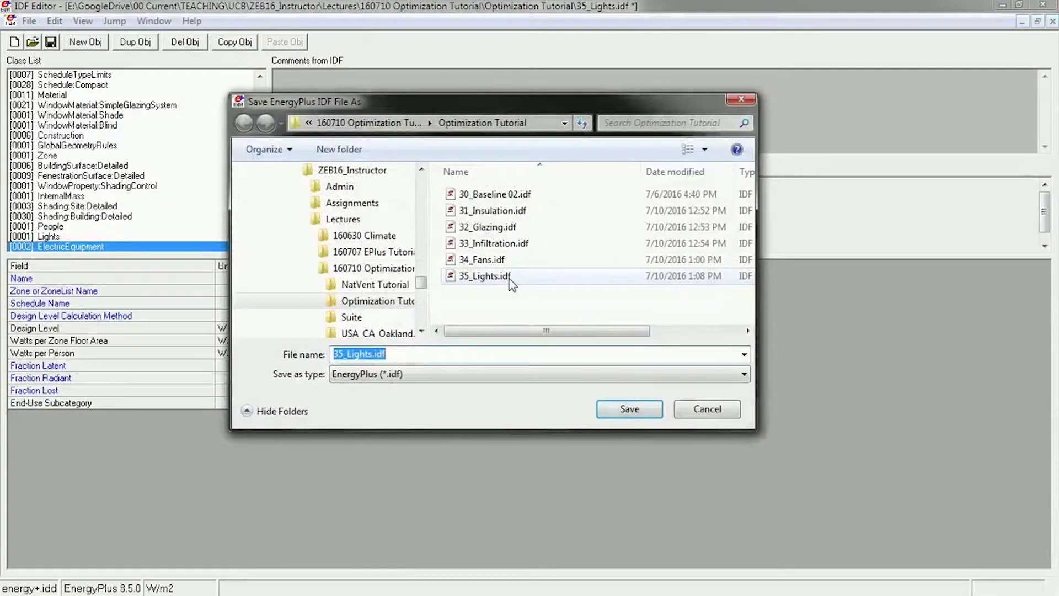
text(36_Euipment)
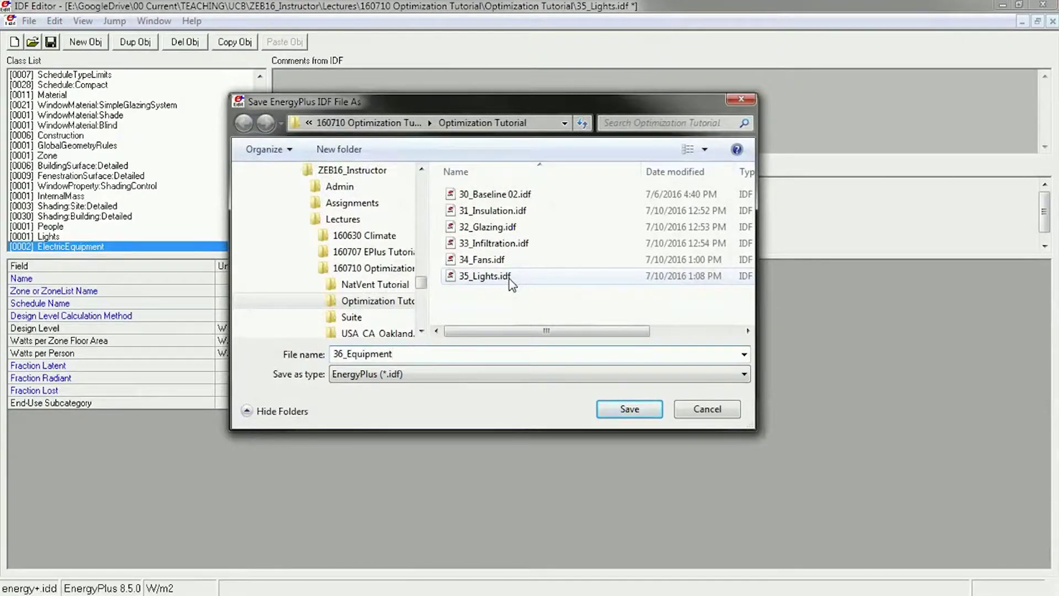
key(Return)
key(alt+Tab)
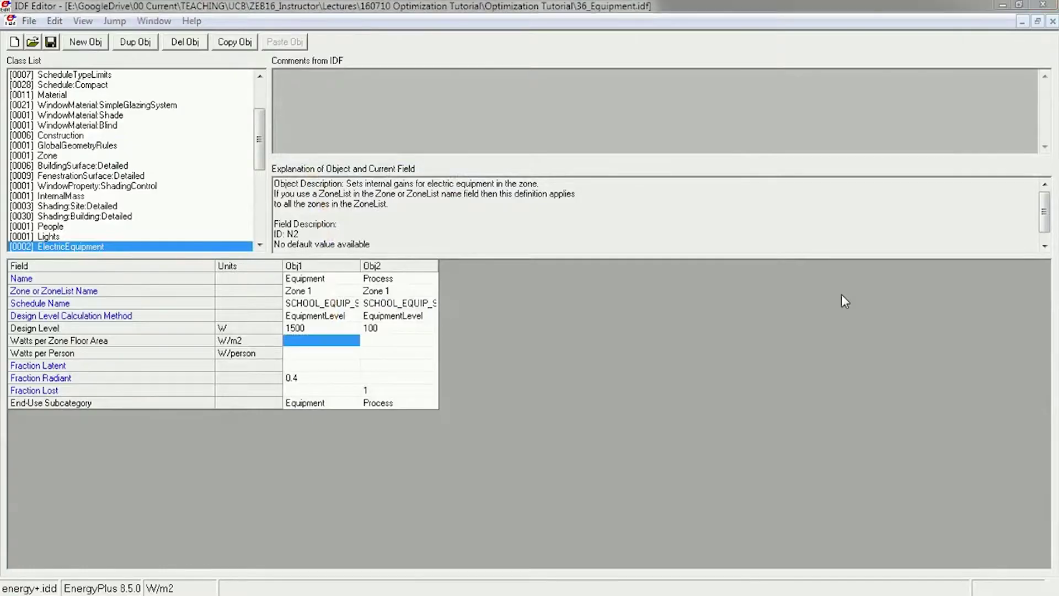
click(819, 375)
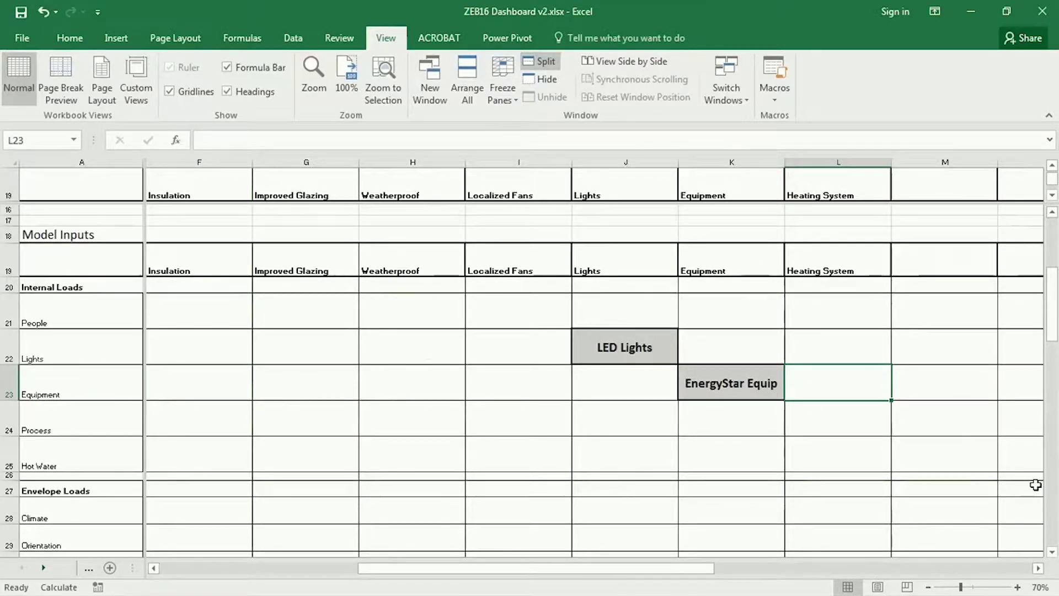
Review the Model Inputs rows, checking the Heat Pump Radiators heating measure and efficiency values.
scroll(814, 442, down, 7)
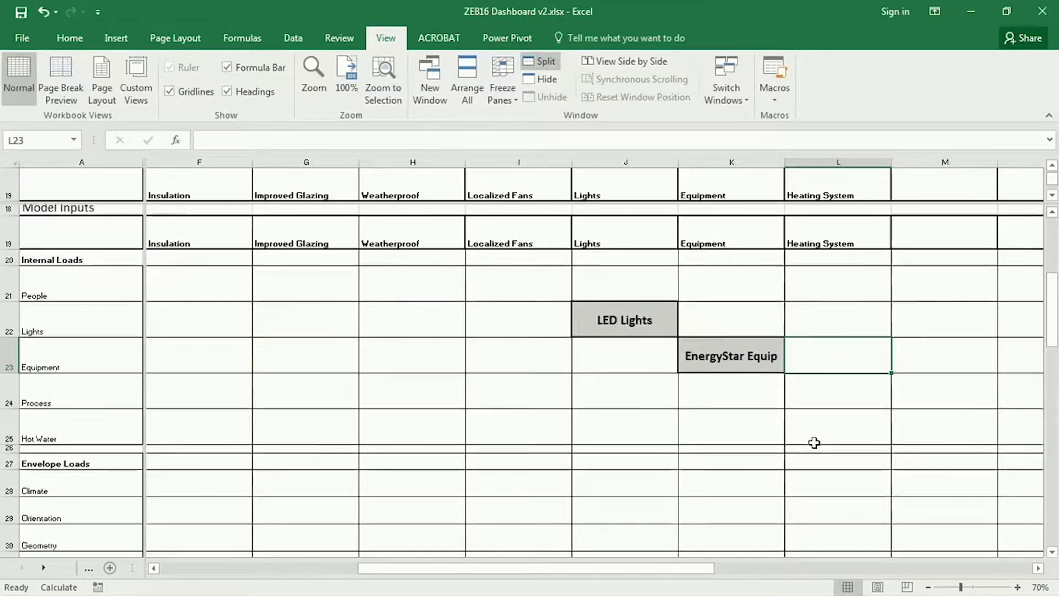
click(834, 366)
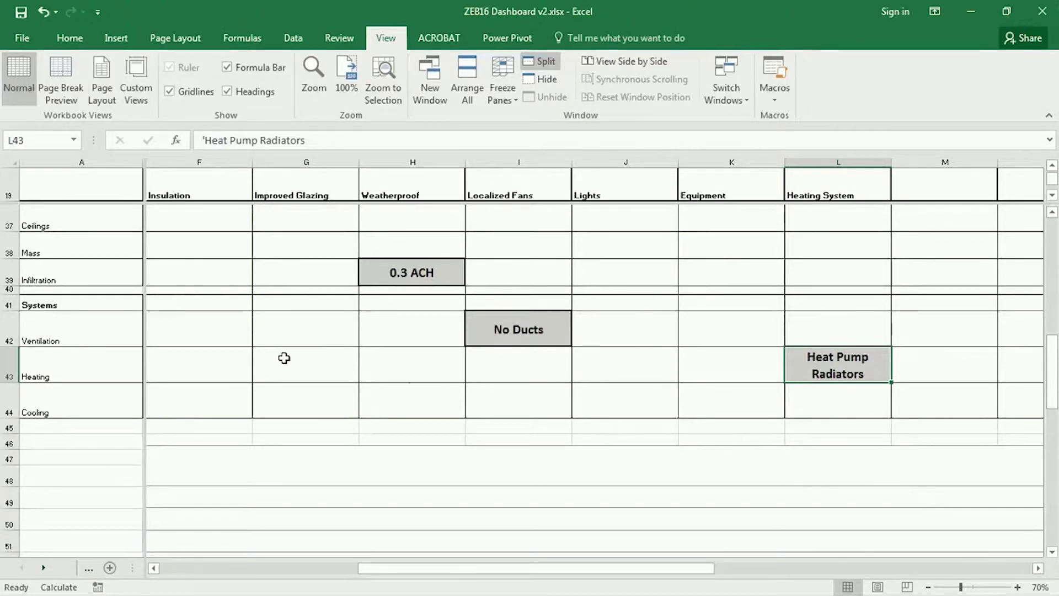
scroll(287, 359, up, 10)
scroll(289, 359, up, 3)
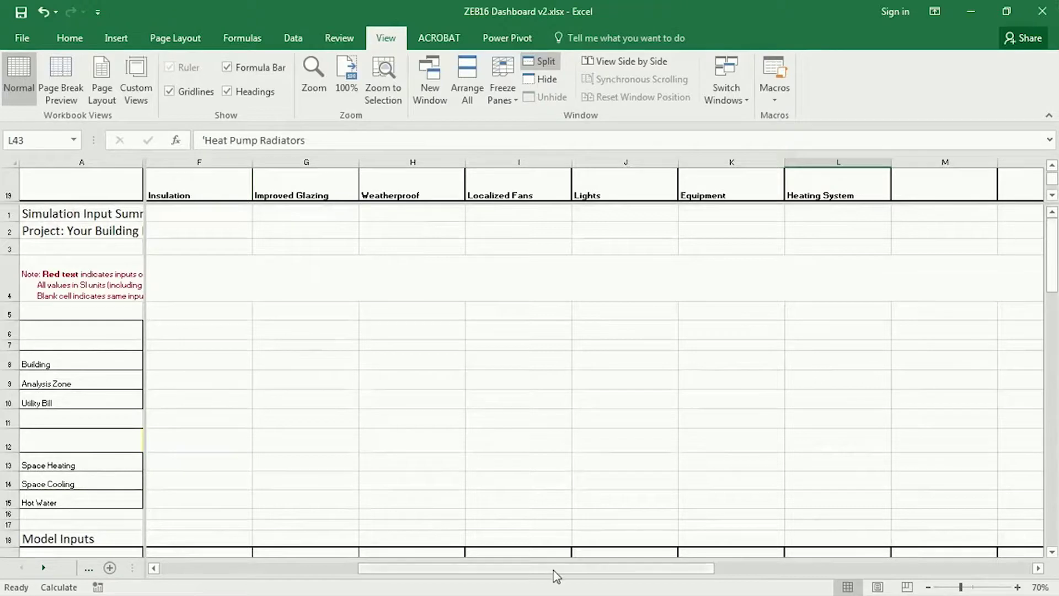
drag(556, 569, 357, 569)
drag(301, 461, 302, 503)
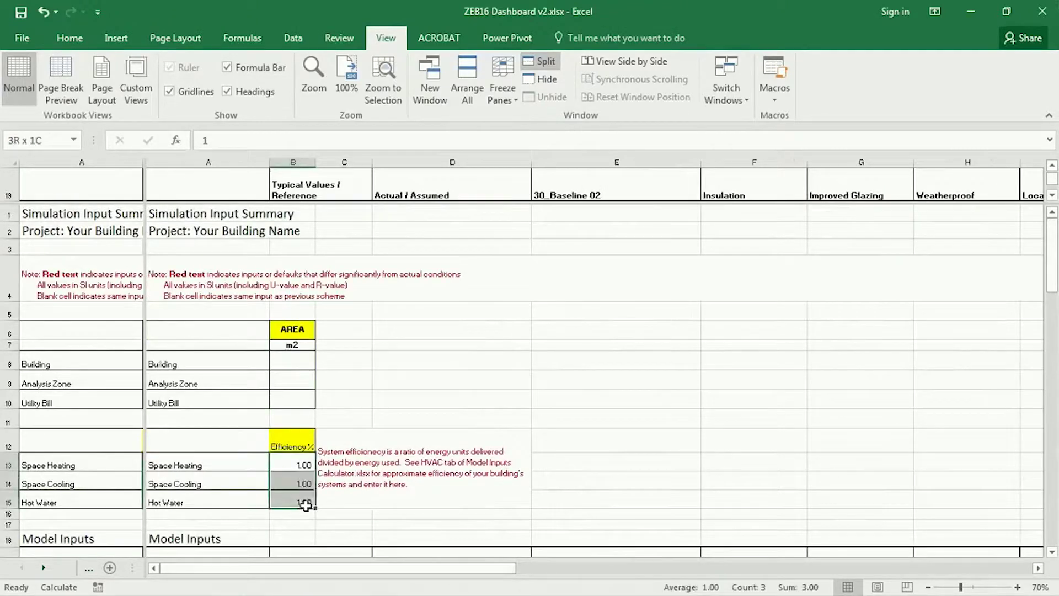
click(633, 461)
scroll(634, 460, down, 2)
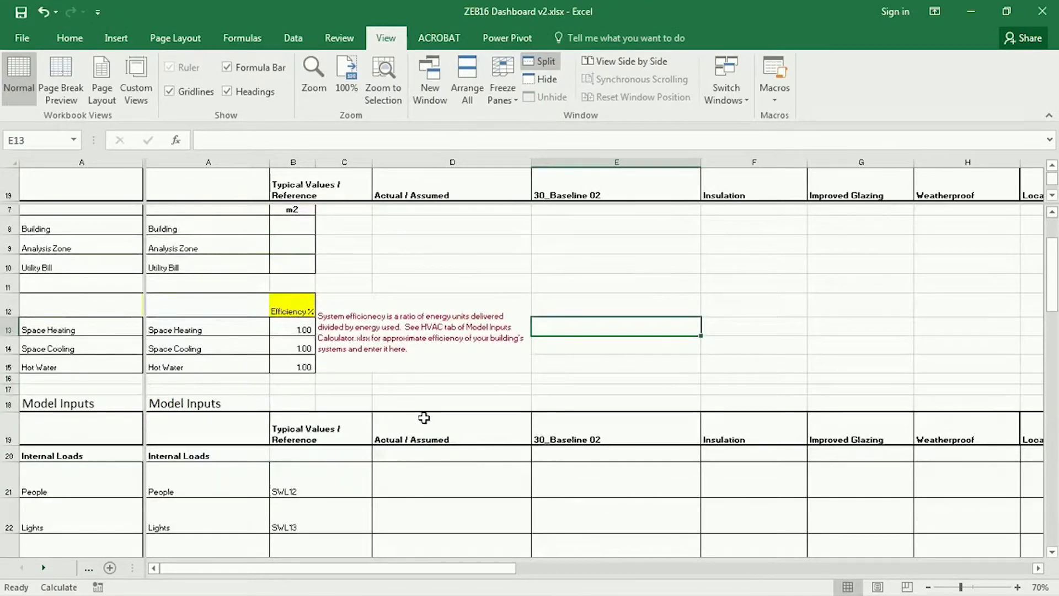
scroll(425, 419, up, 1)
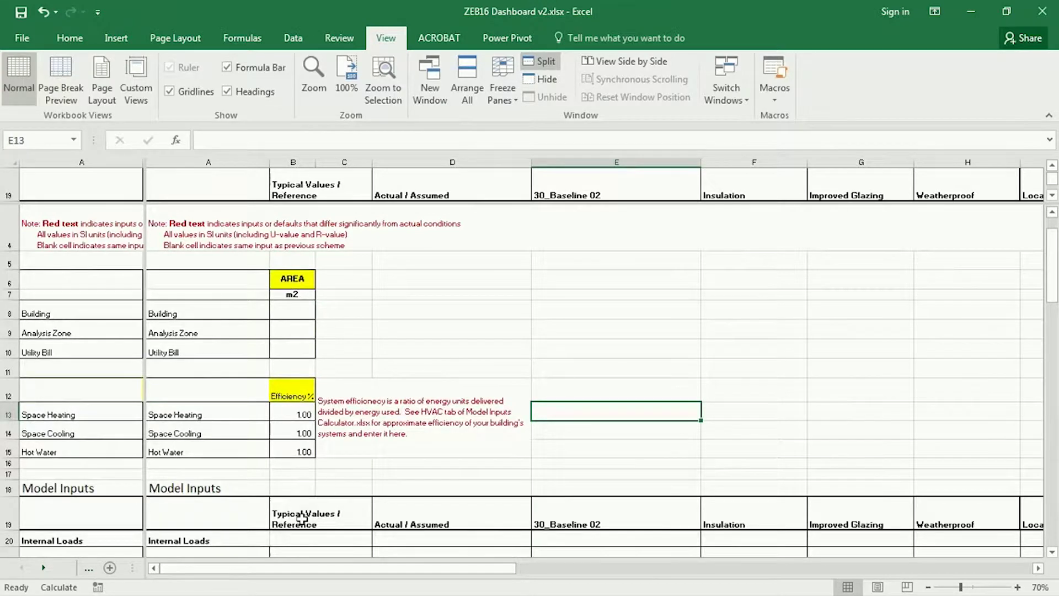
Turn off View > Split so the sheet shows as a single pane.
key(alt+w)
key(s)
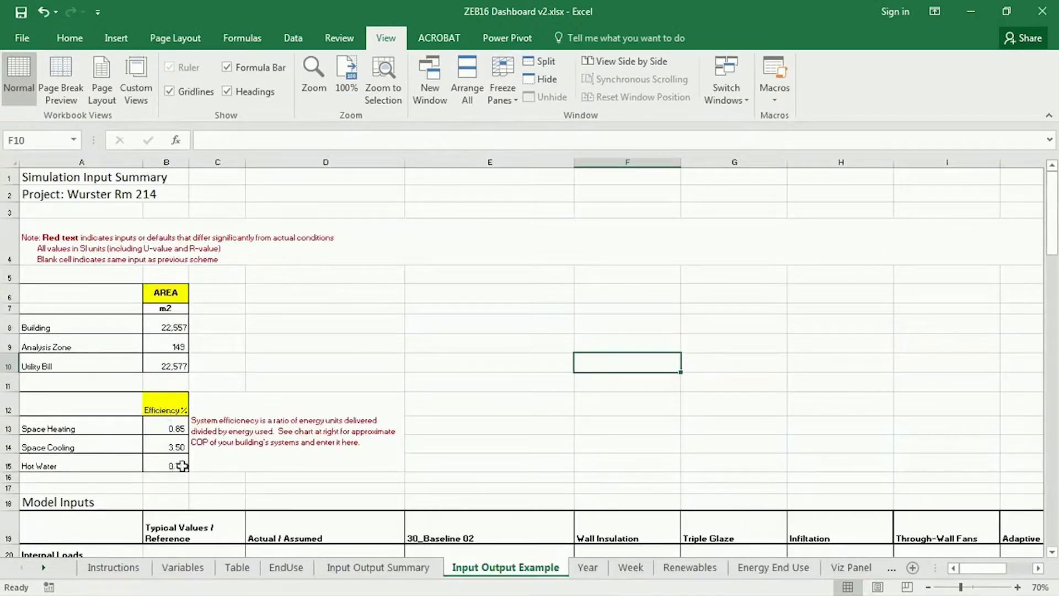
scroll(551, 403, down, 4)
scroll(668, 385, up, 4)
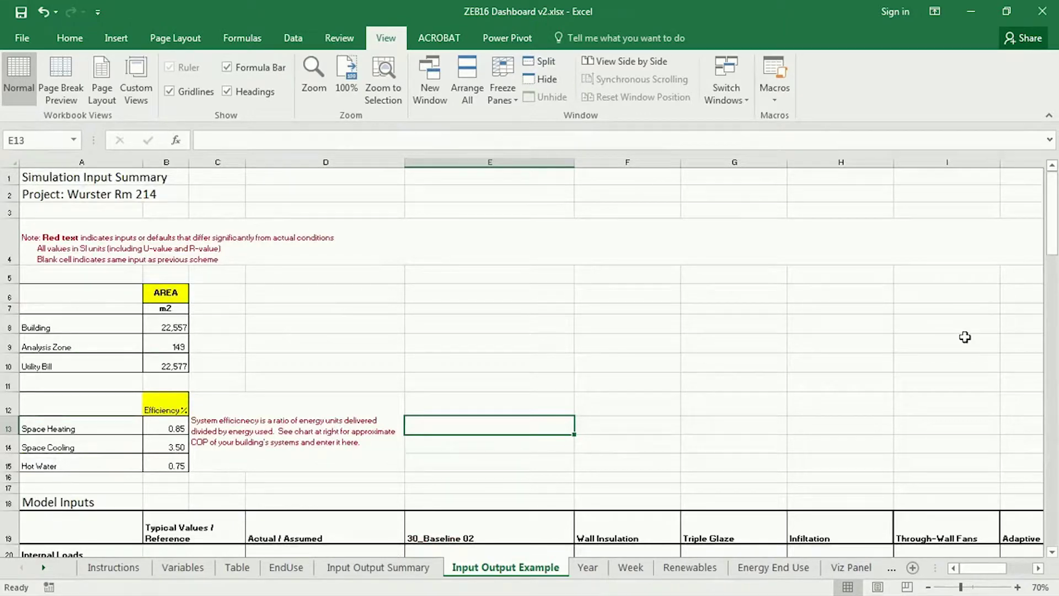
Bring up EP-Launch, cancel the input-file Browse dialog, and minimize the IDF Editor.
key(alt+Tab)
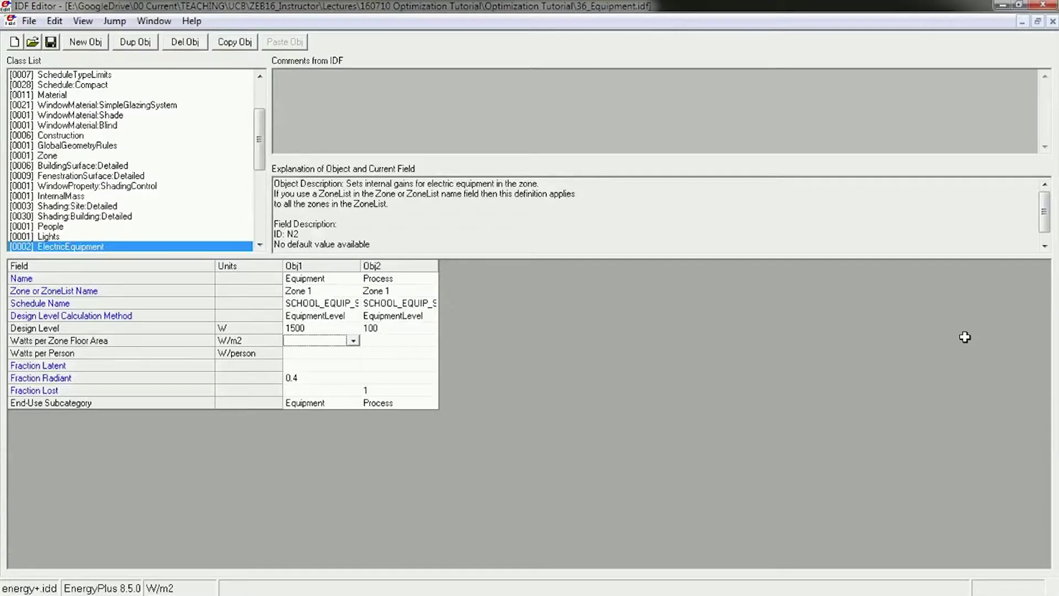
key(alt+Tab)
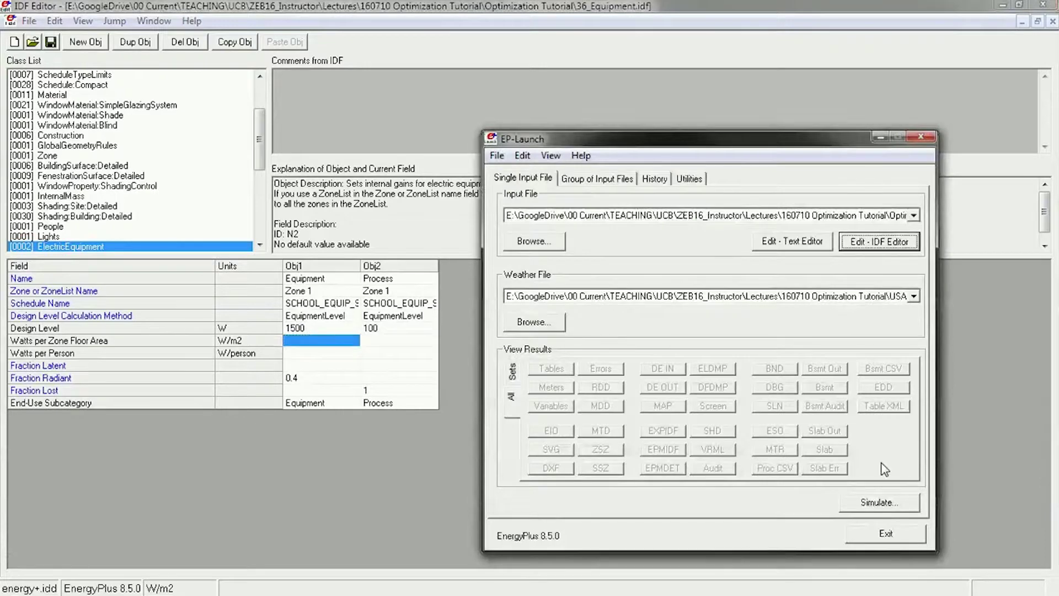
drag(717, 141, 537, 121)
click(375, 220)
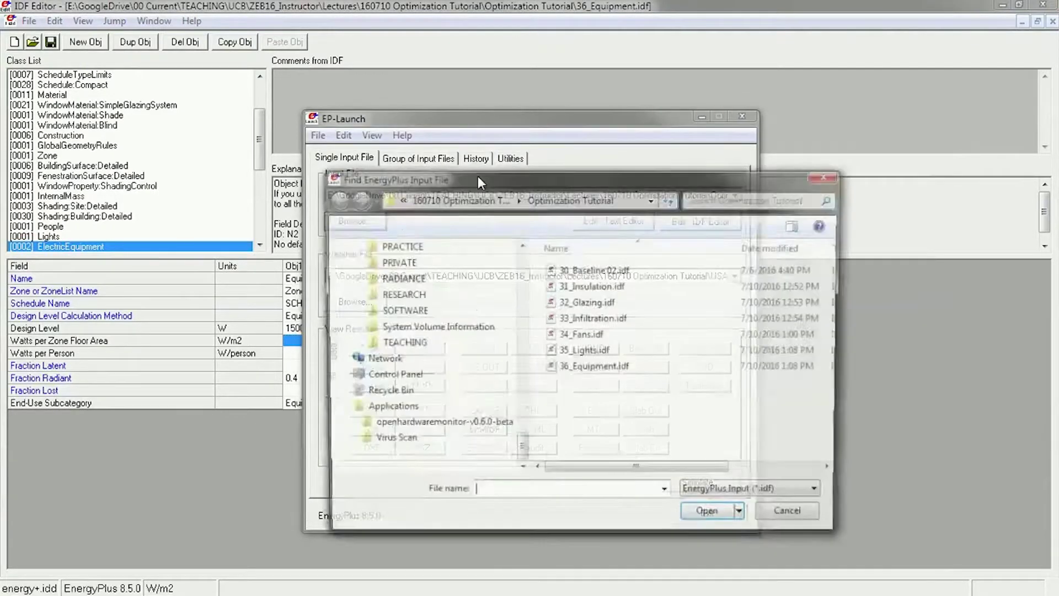
click(809, 519)
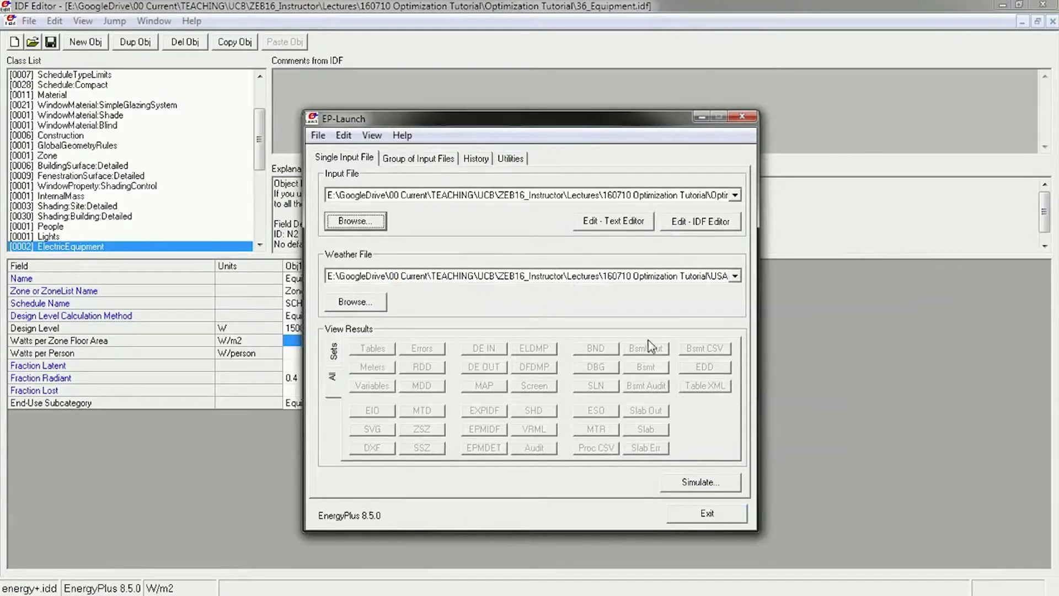
click(1001, 5)
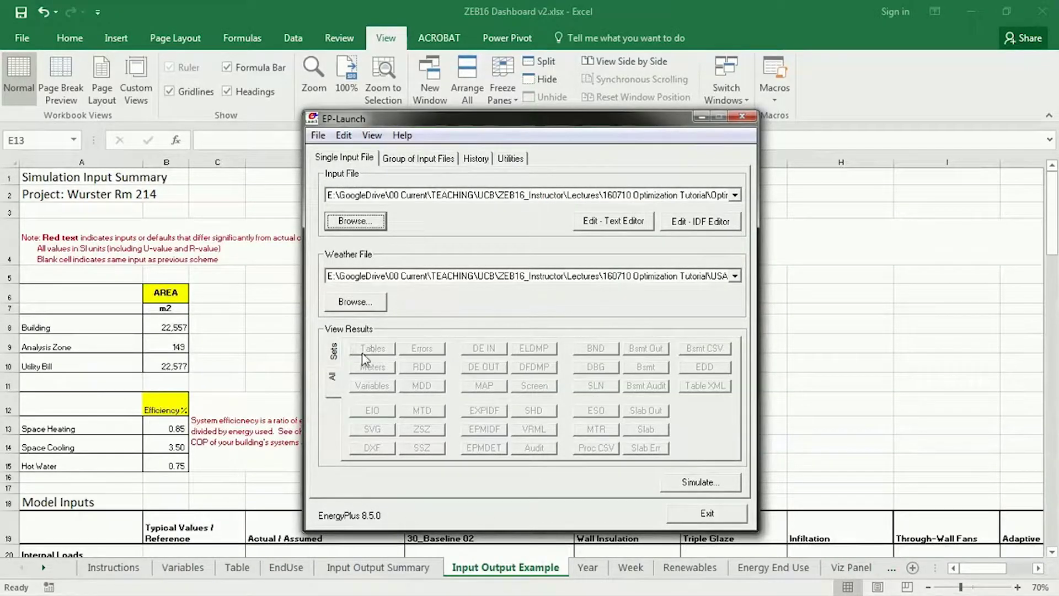
key(alt+Tab)
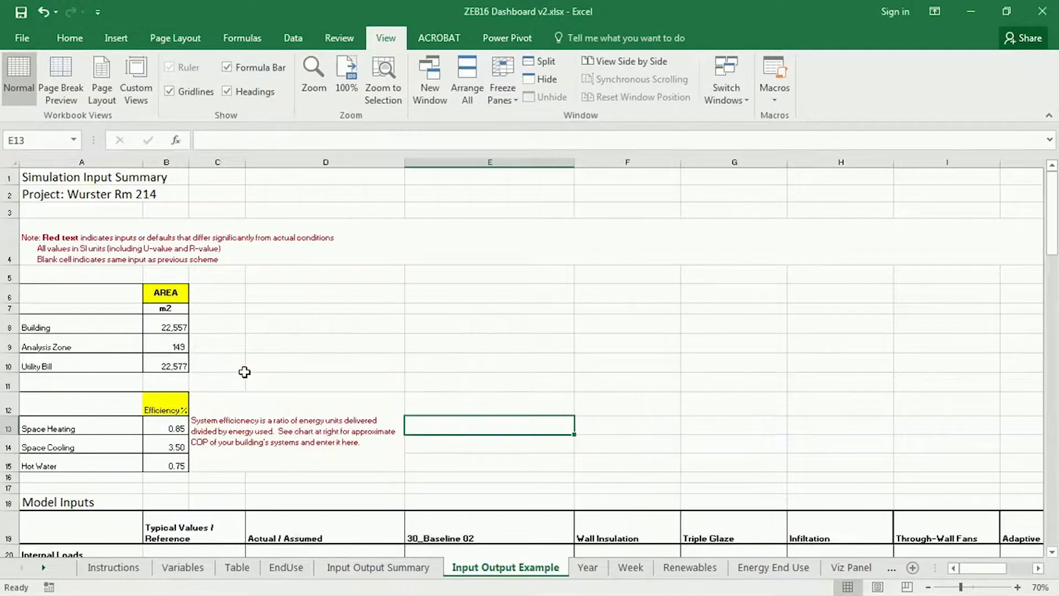
click(238, 568)
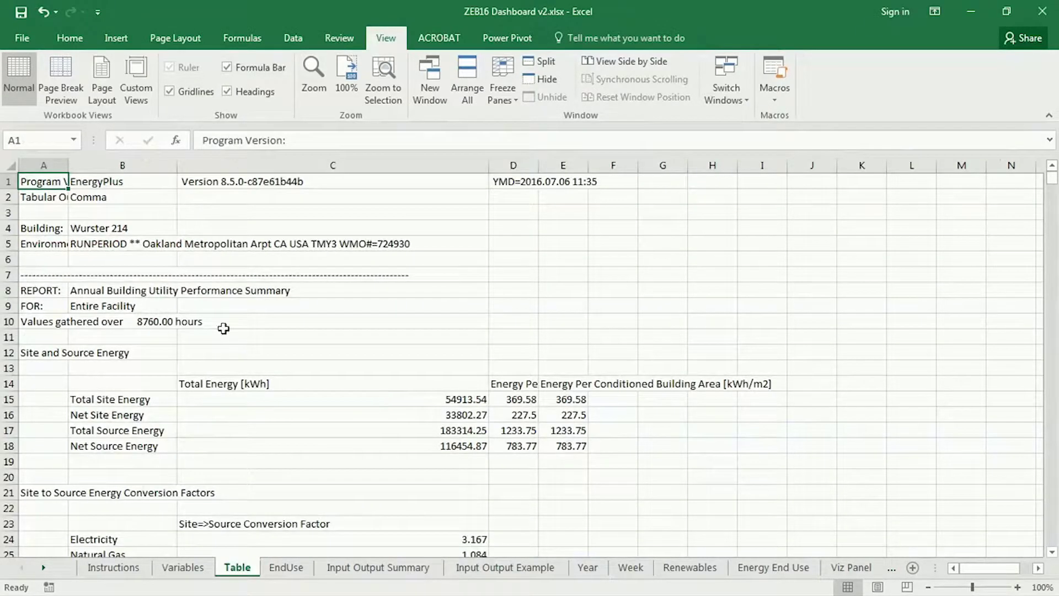
click(286, 567)
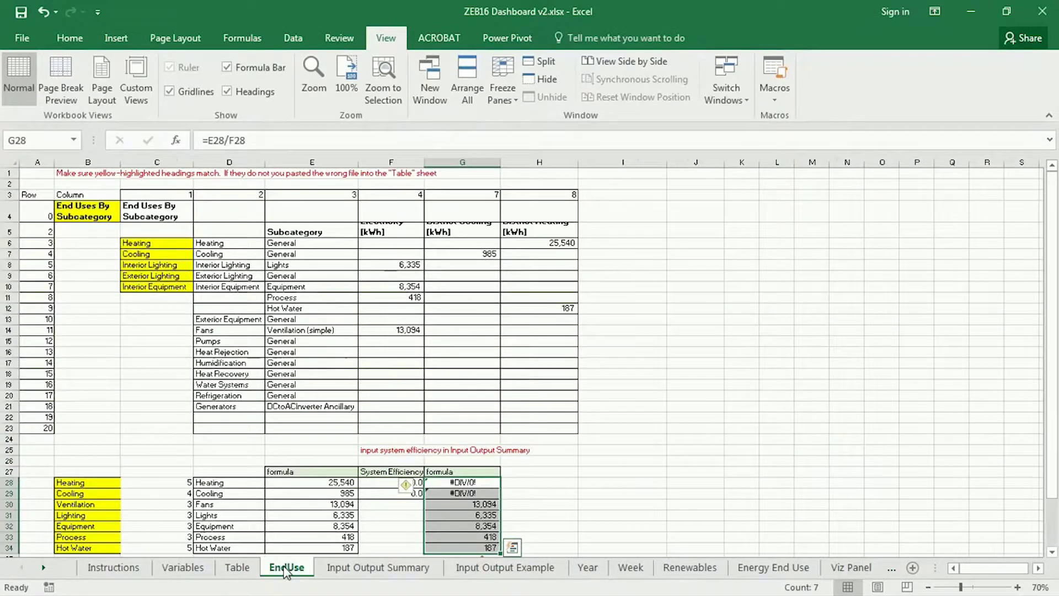
scroll(490, 489, down, 1)
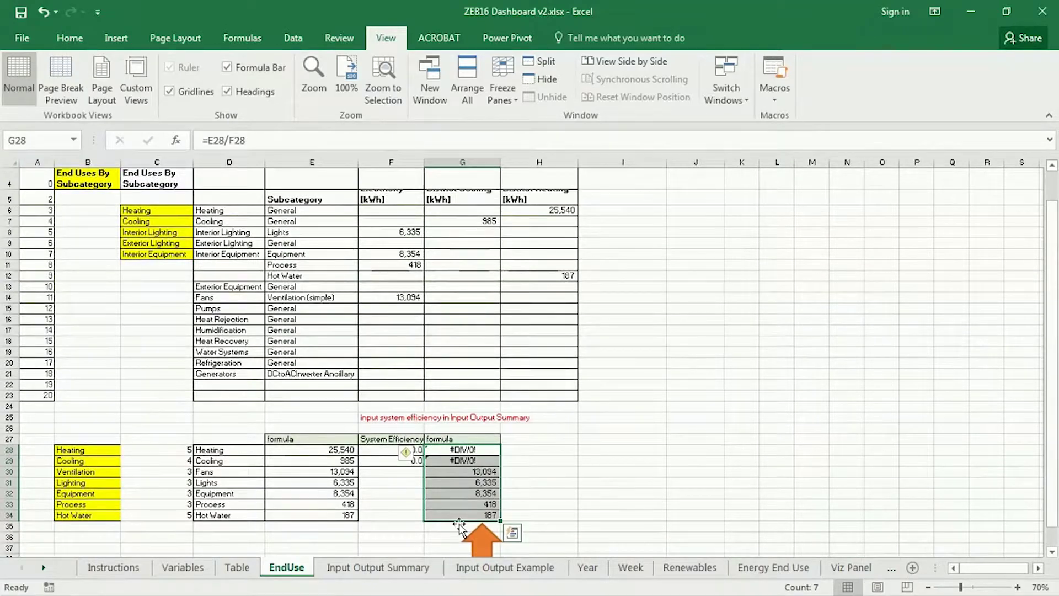
click(370, 574)
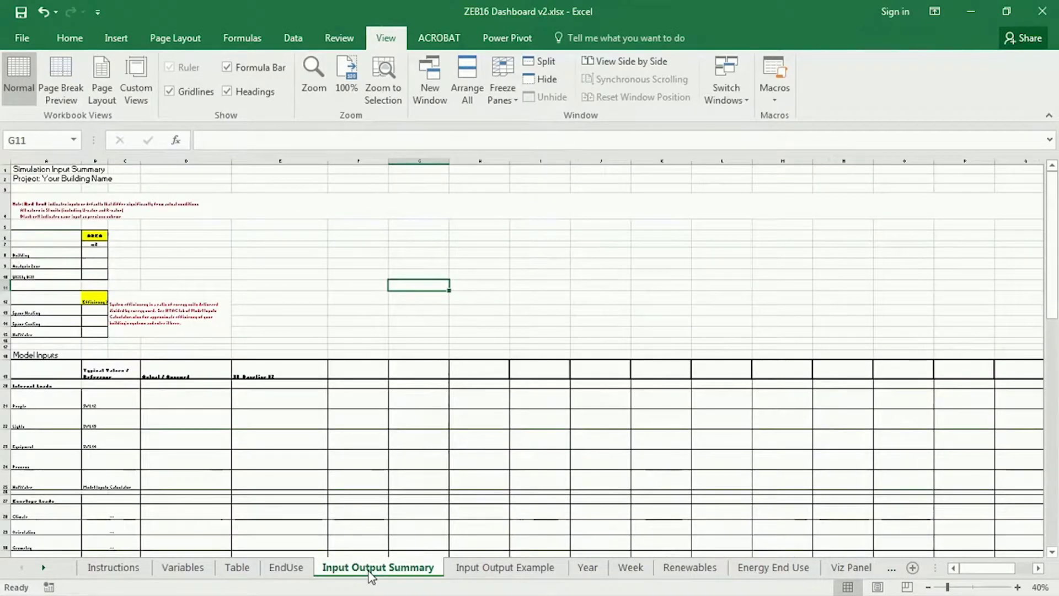
click(466, 568)
click(397, 572)
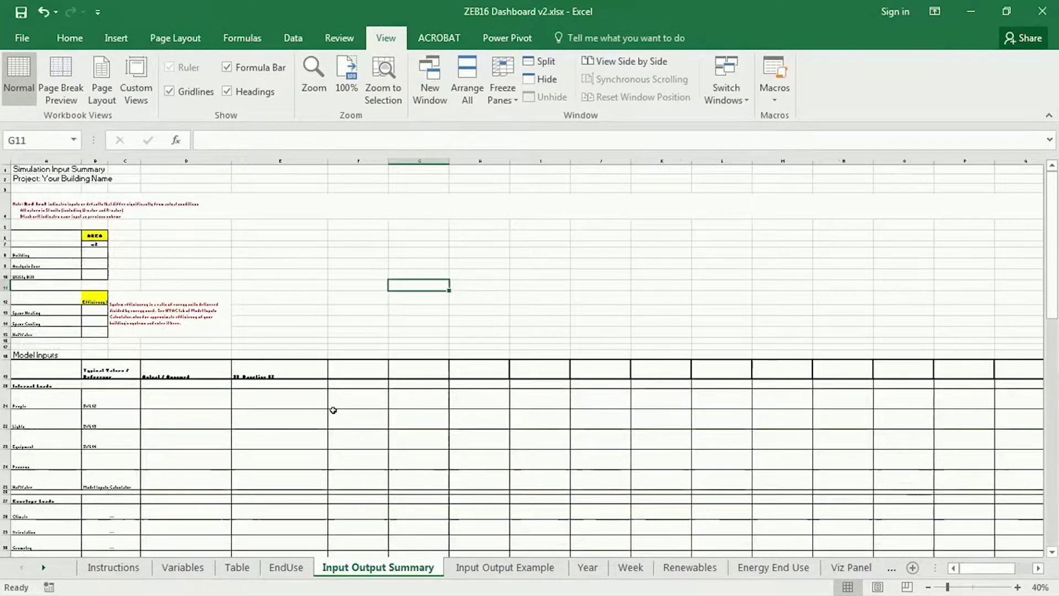
scroll(342, 402, down, 15)
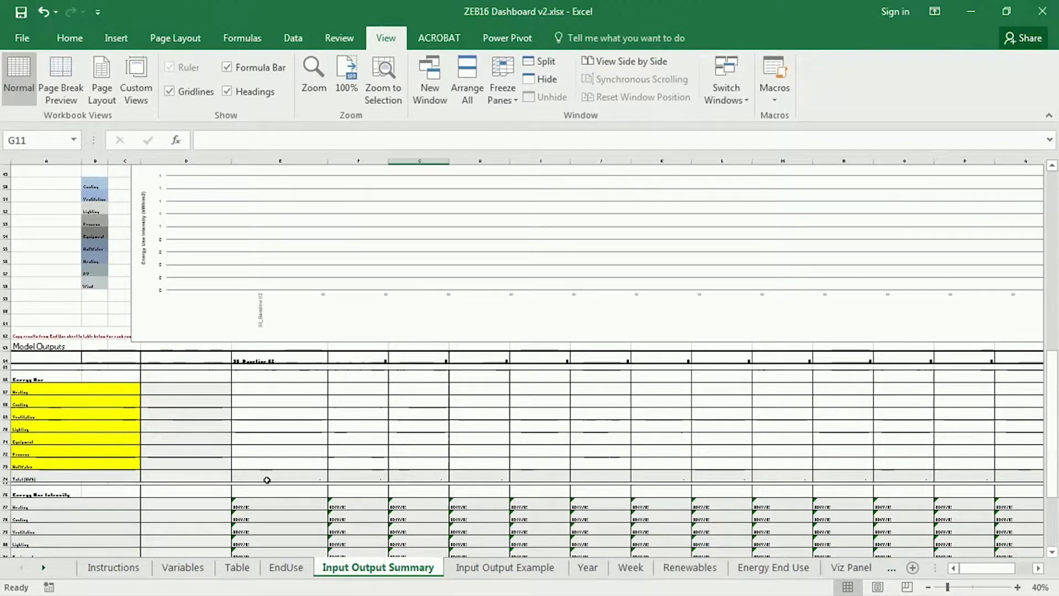
scroll(291, 501, down, 3)
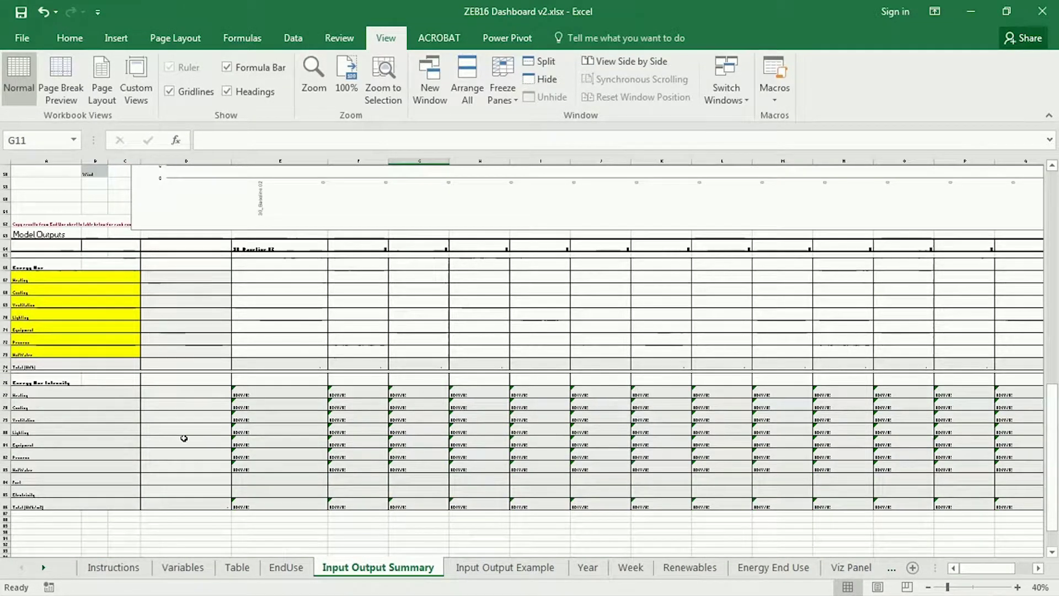
scroll(349, 517, up, 6)
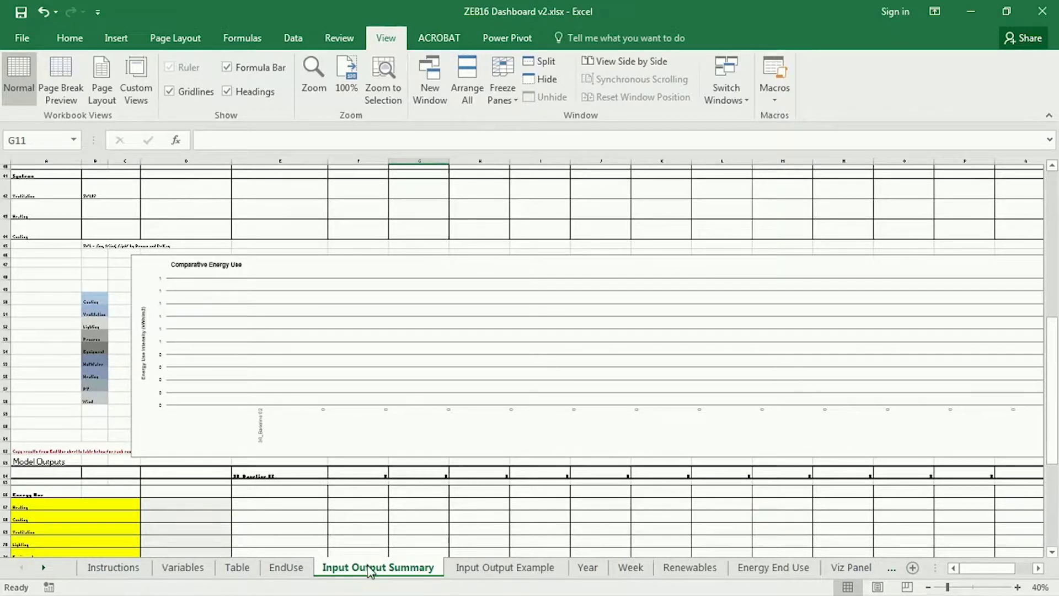
Return to the Input Output Example sheet and adjust zoom on the Comparative Energy Use chart.
click(517, 574)
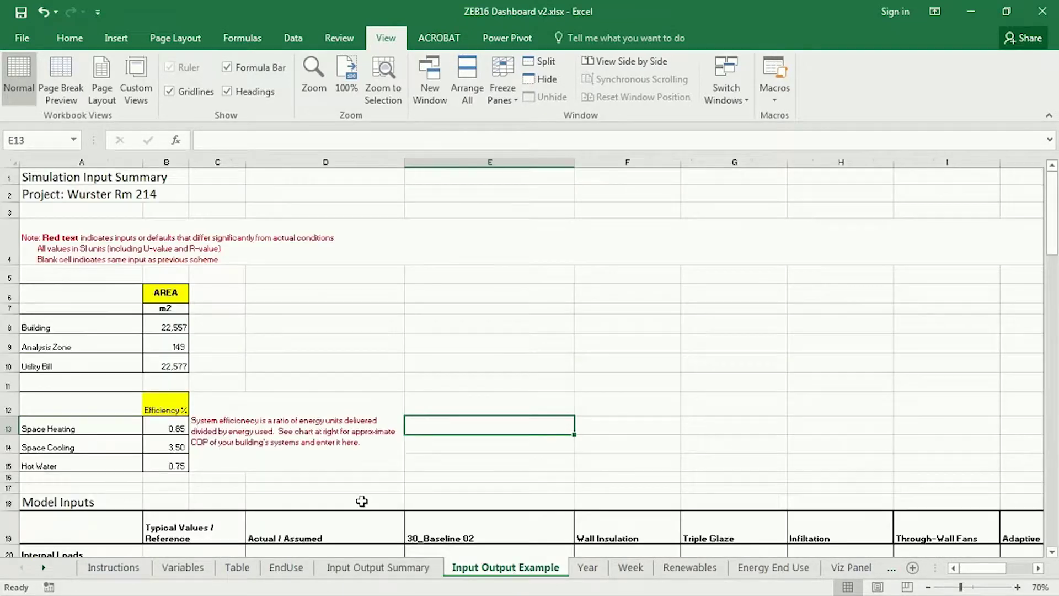
scroll(334, 448, down, 16)
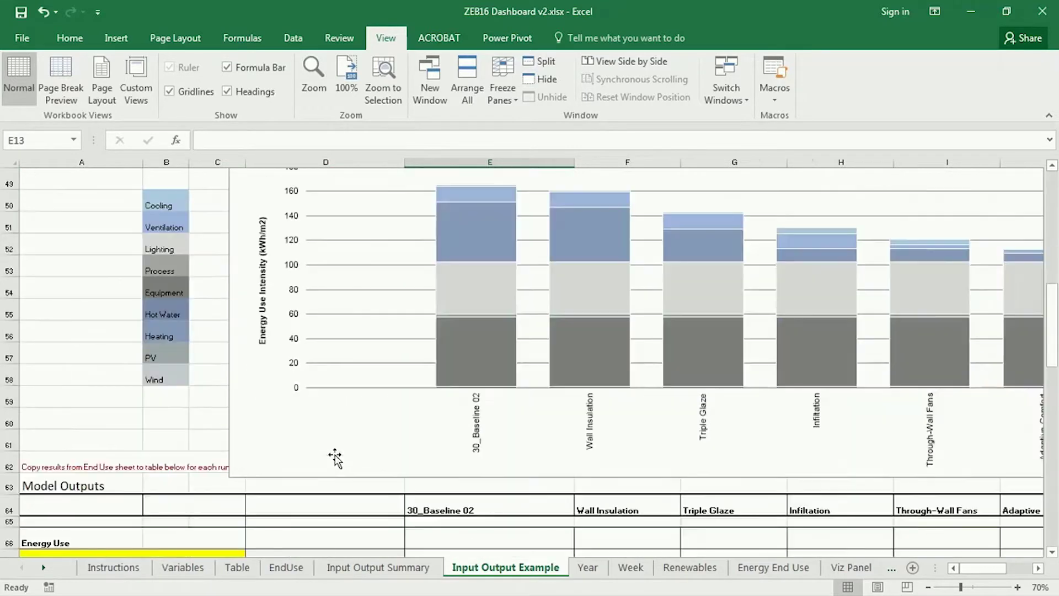
click(928, 587)
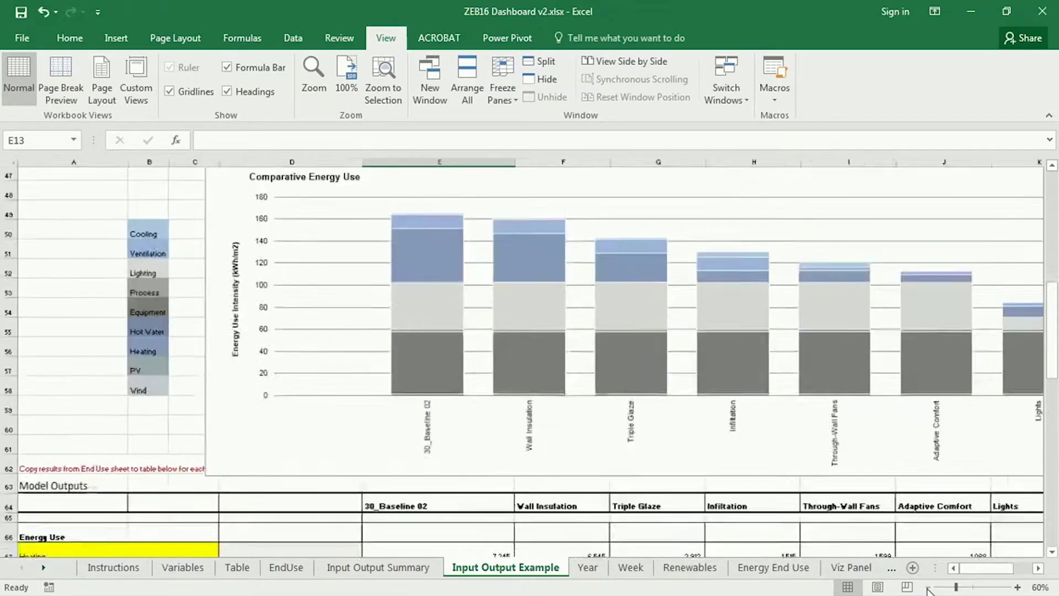
click(928, 587)
click(928, 587)
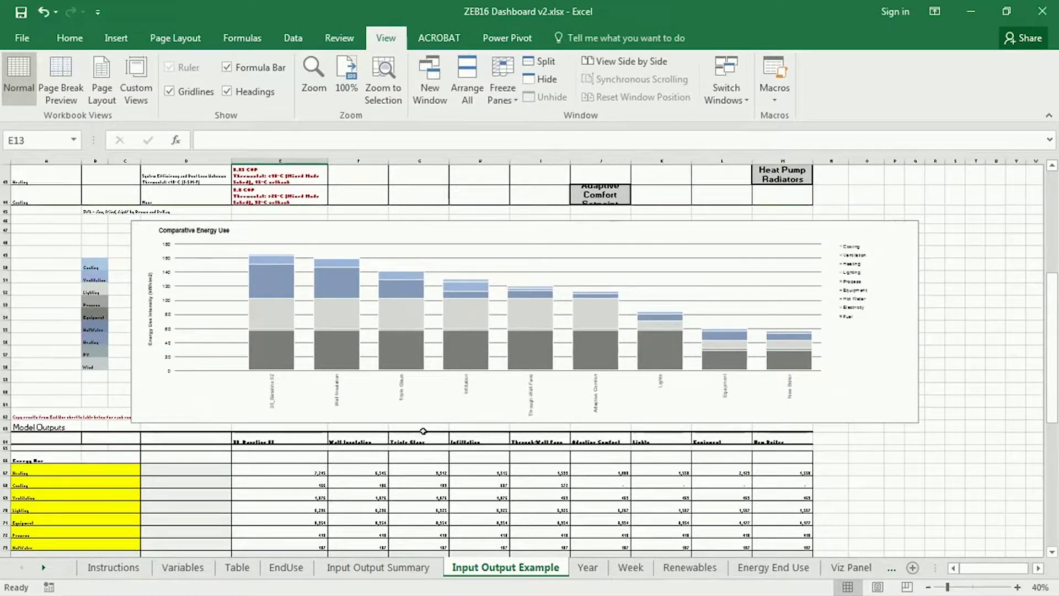
click(1018, 588)
click(1017, 588)
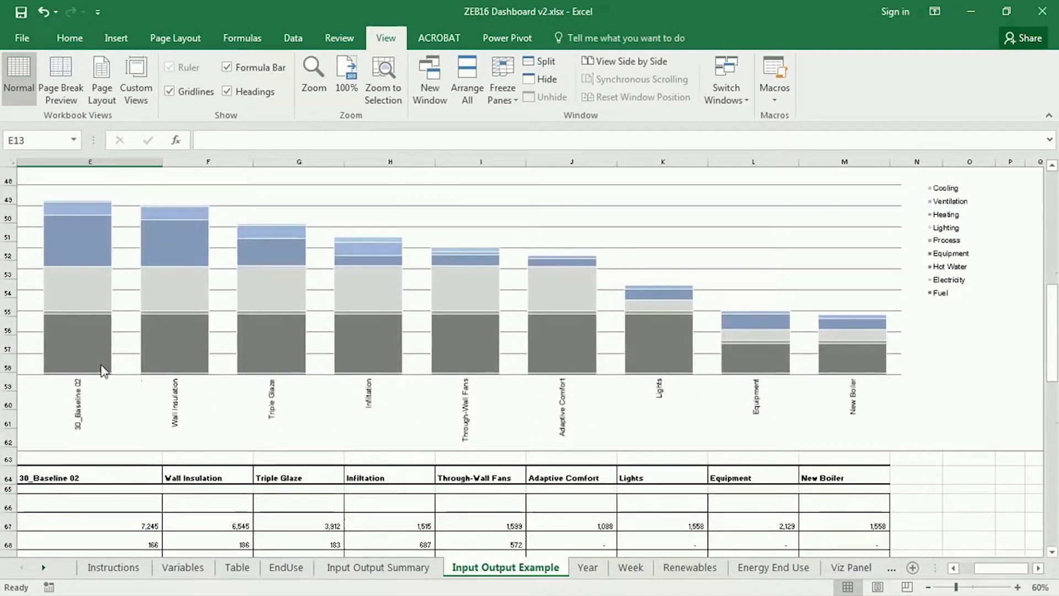
Read the values of the chart's stacked bar segments, then select the chart.
mouse_move(322, 308)
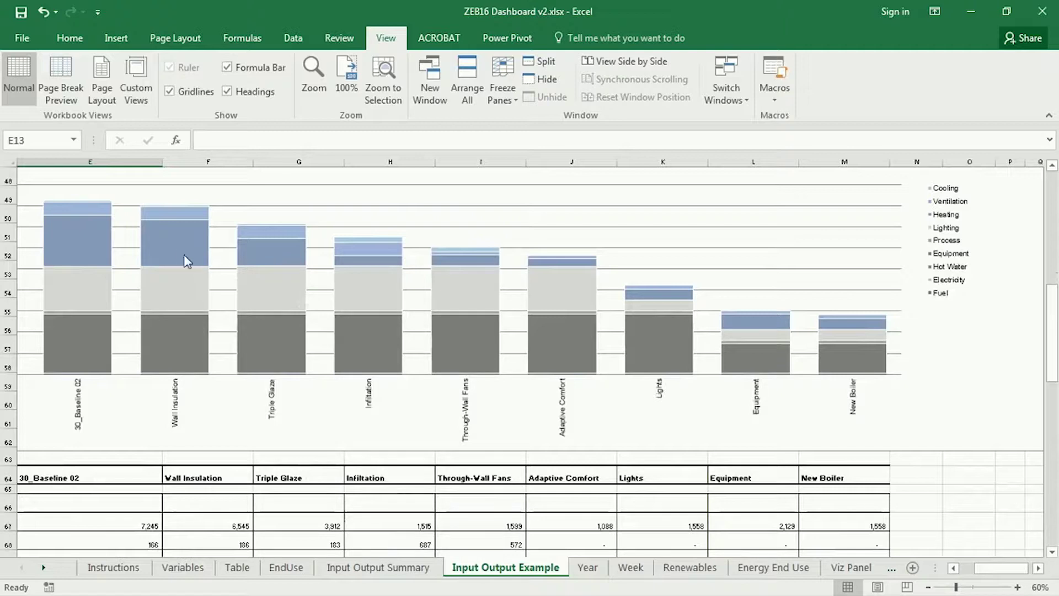
mouse_move(164, 273)
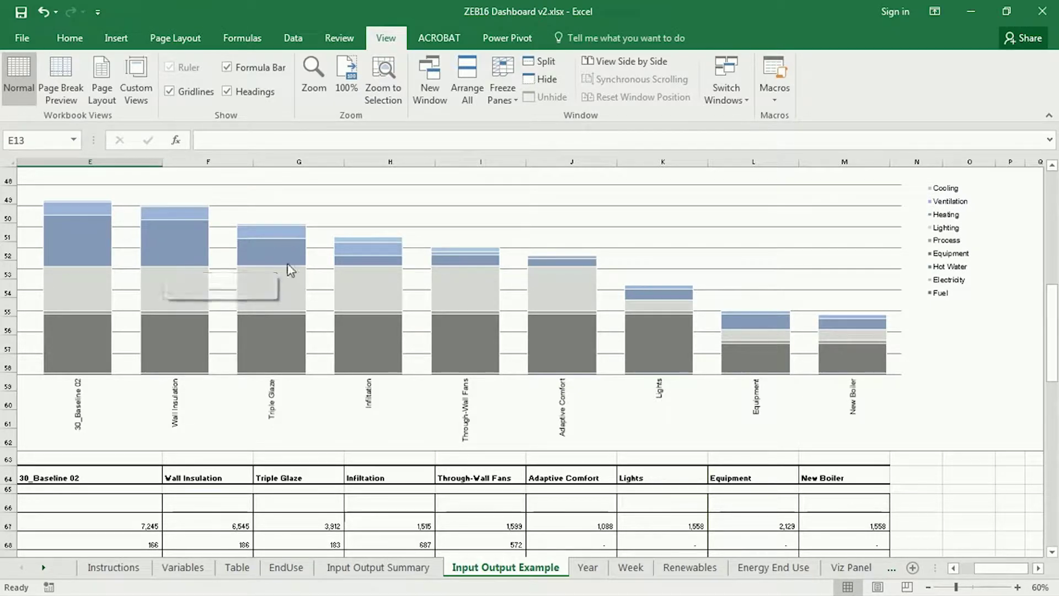
mouse_move(303, 284)
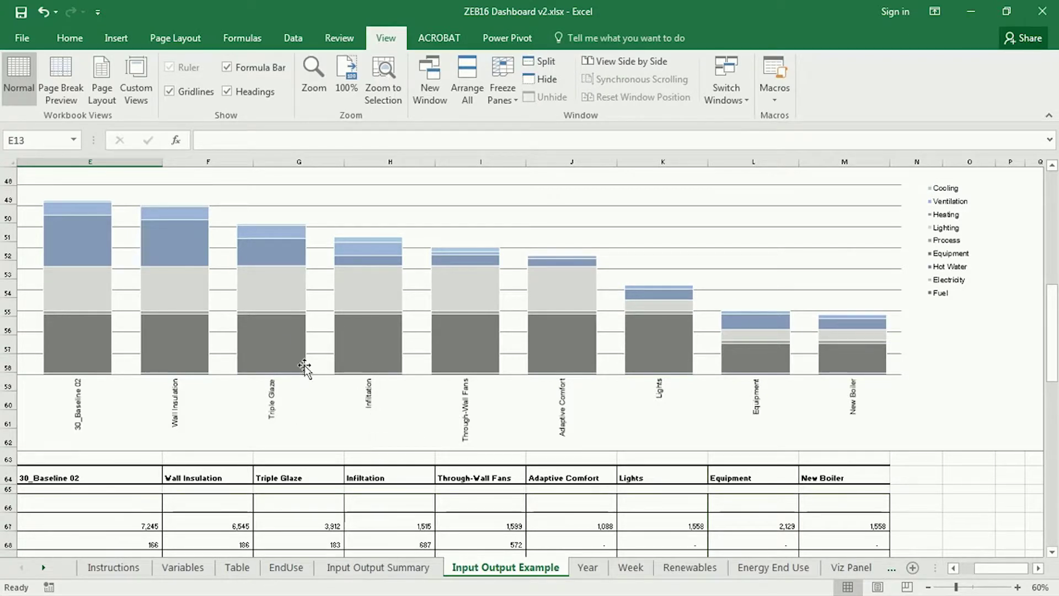
mouse_move(278, 381)
mouse_move(155, 245)
mouse_move(597, 377)
mouse_move(776, 358)
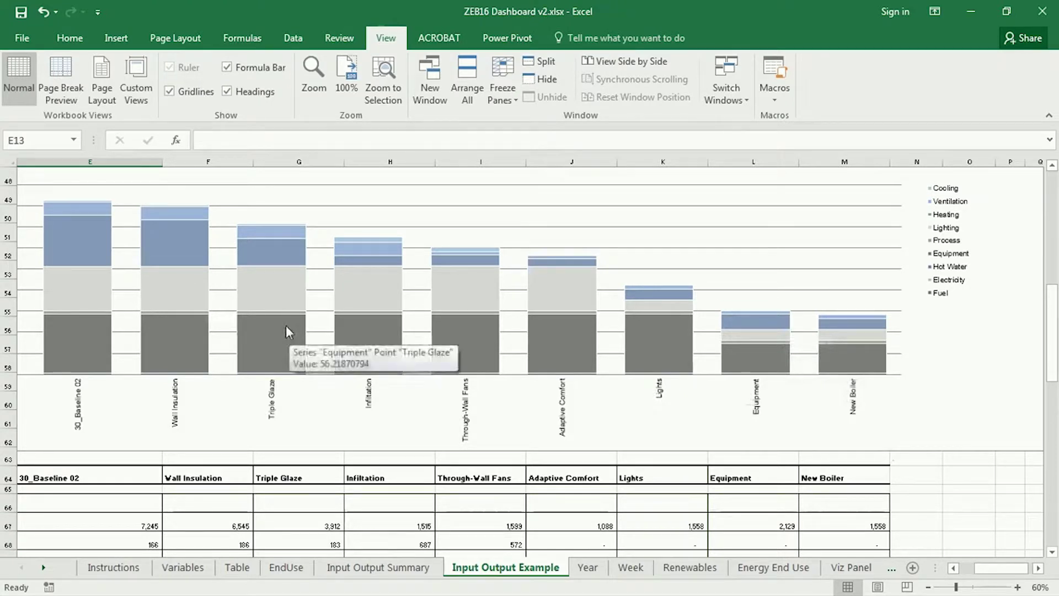
mouse_move(279, 334)
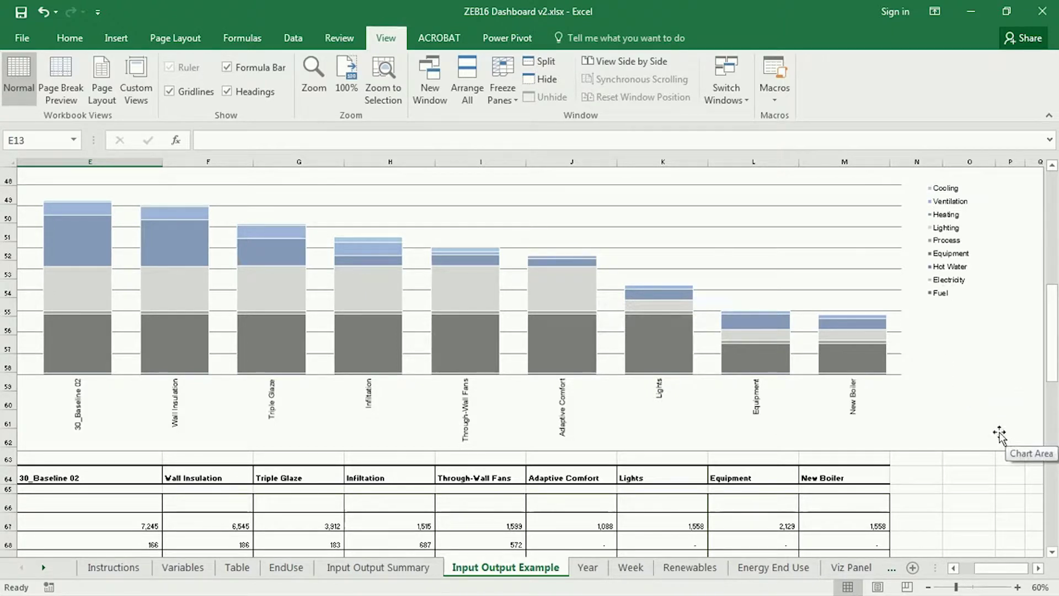
click(906, 429)
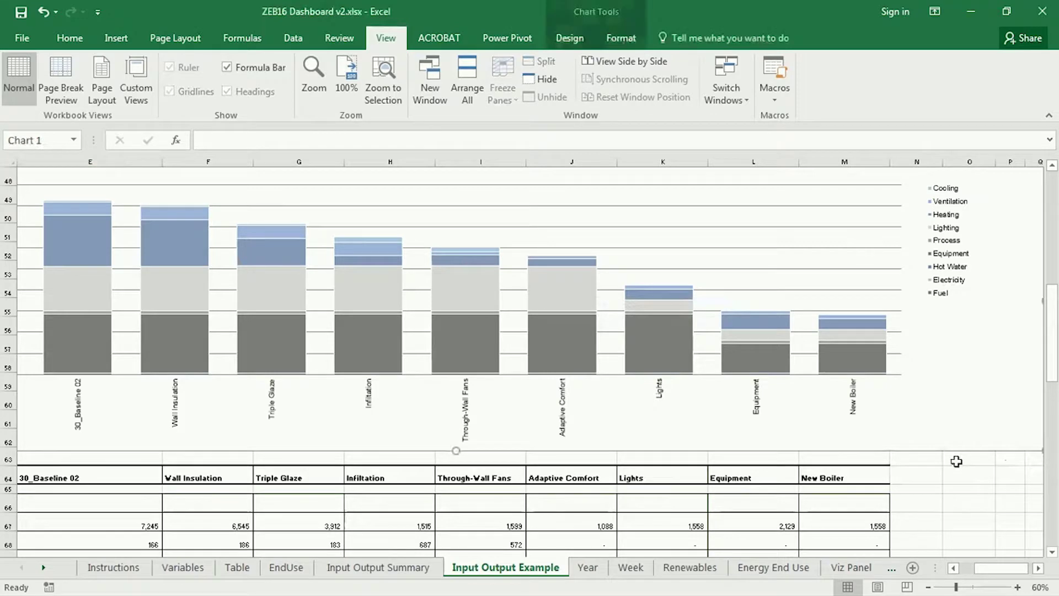
Paste a copy of the Comparative Energy Use chart at cell O69.
click(931, 588)
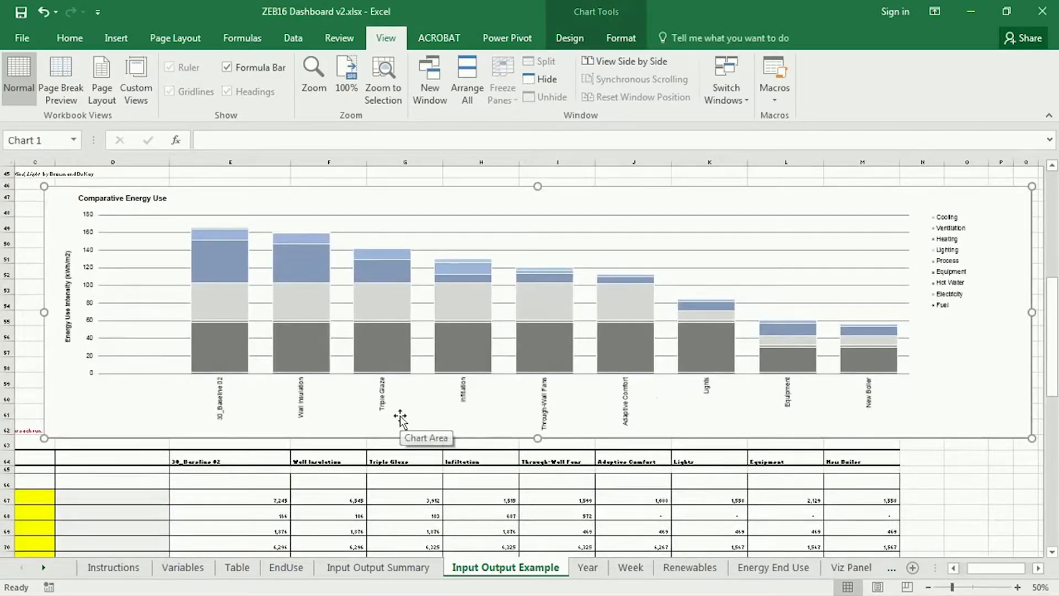
scroll(400, 418, down, 3)
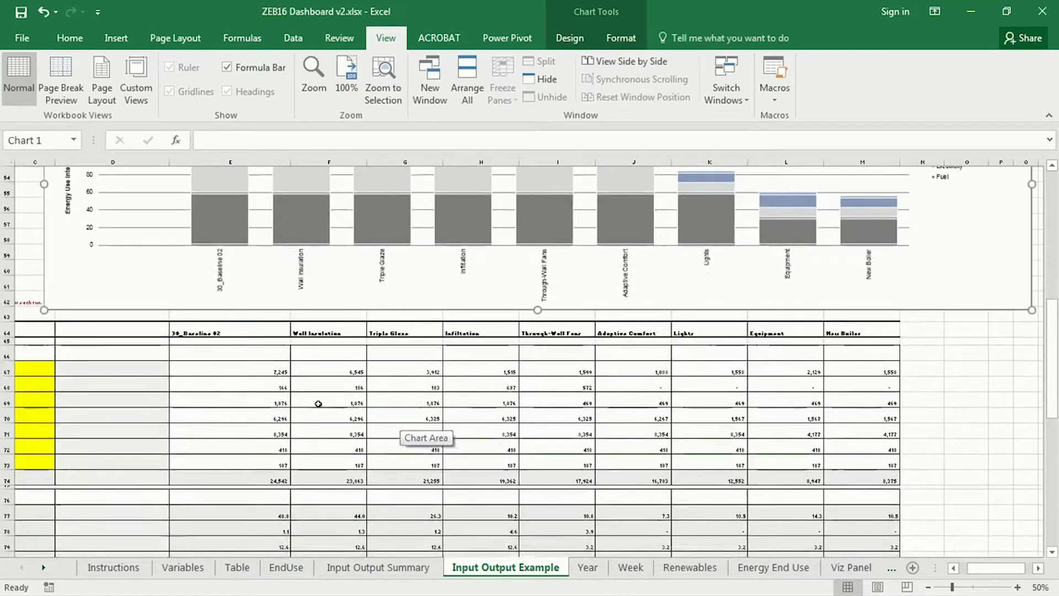
click(921, 353)
click(964, 401)
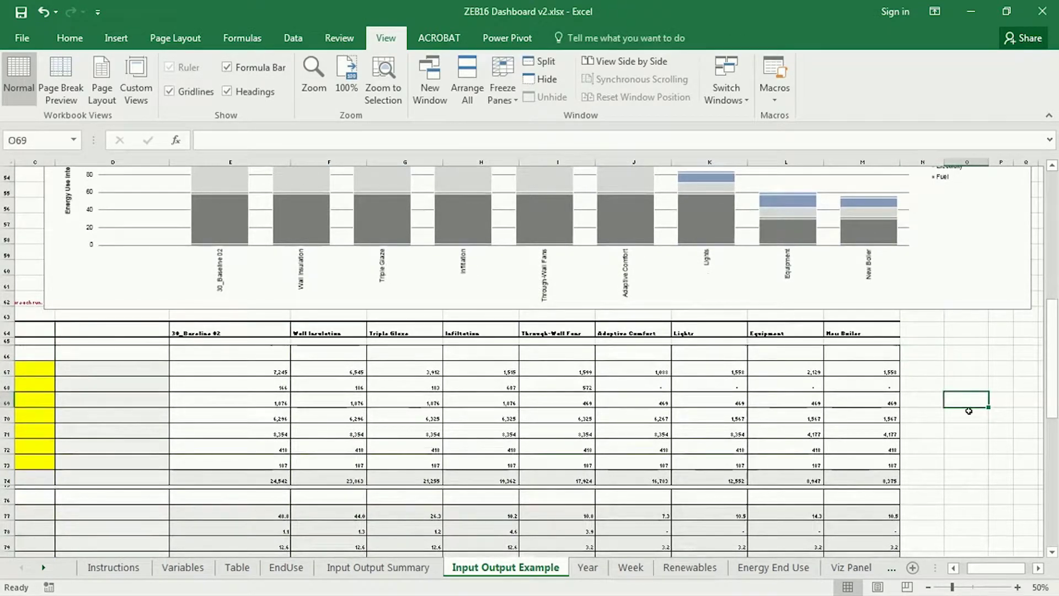
key(ctrl+v)
Scroll right until the pasted Chart 11 is centred on screen.
click(1038, 568)
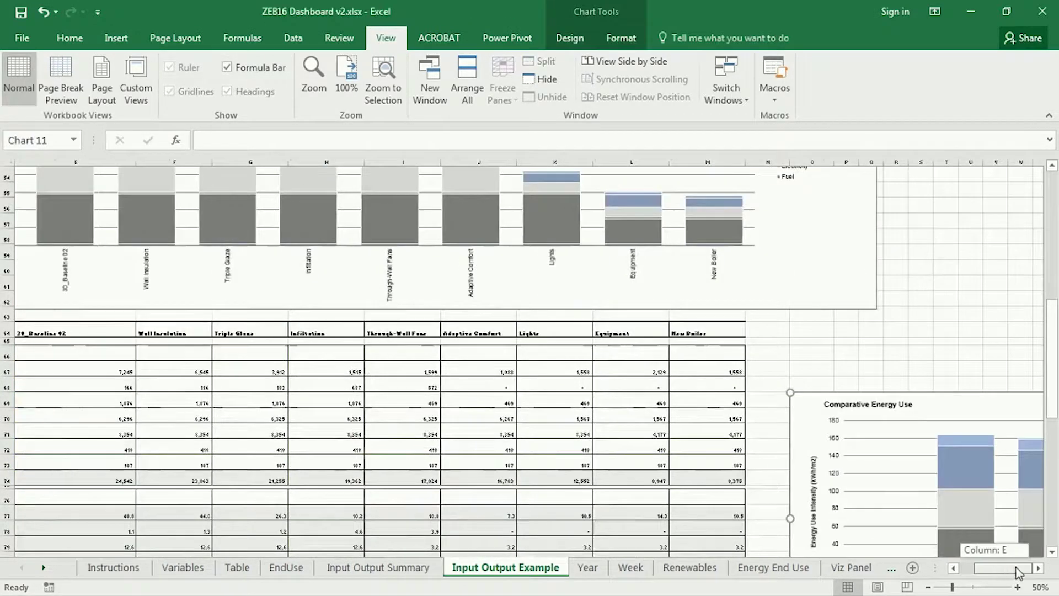
click(1037, 568)
click(1038, 568)
click(1037, 568)
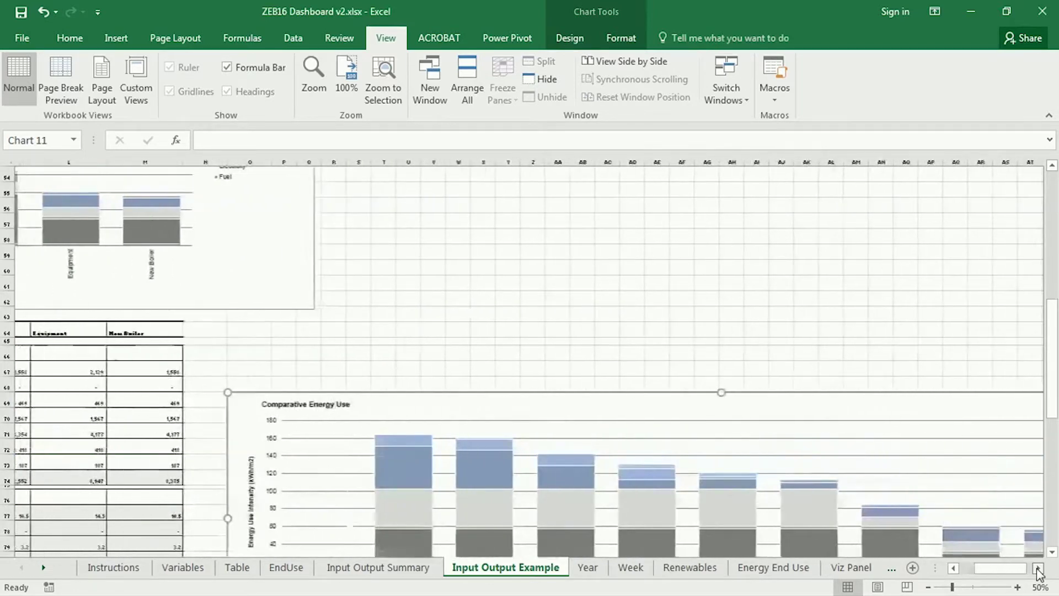
click(1037, 568)
scroll(848, 450, down, 1)
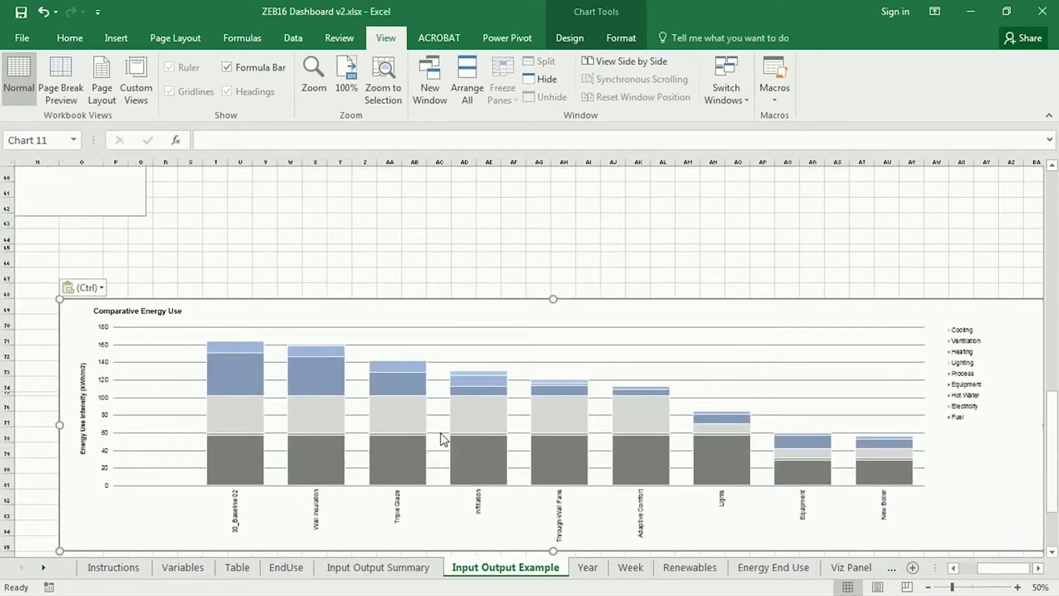
Delete the Equipment, Lighting and Process series from the copied chart.
click(240, 454)
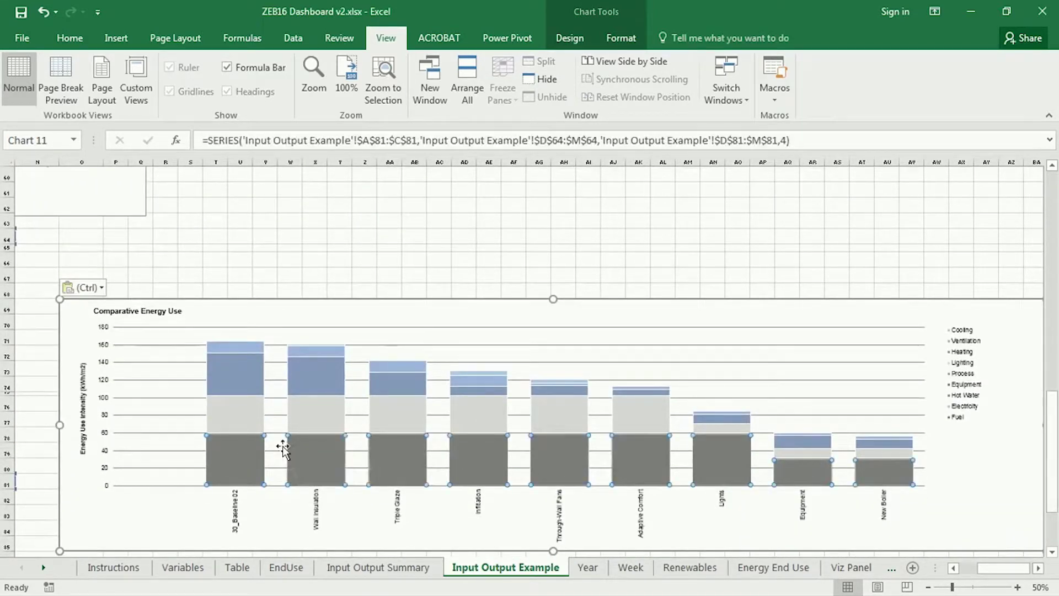
key(Delete)
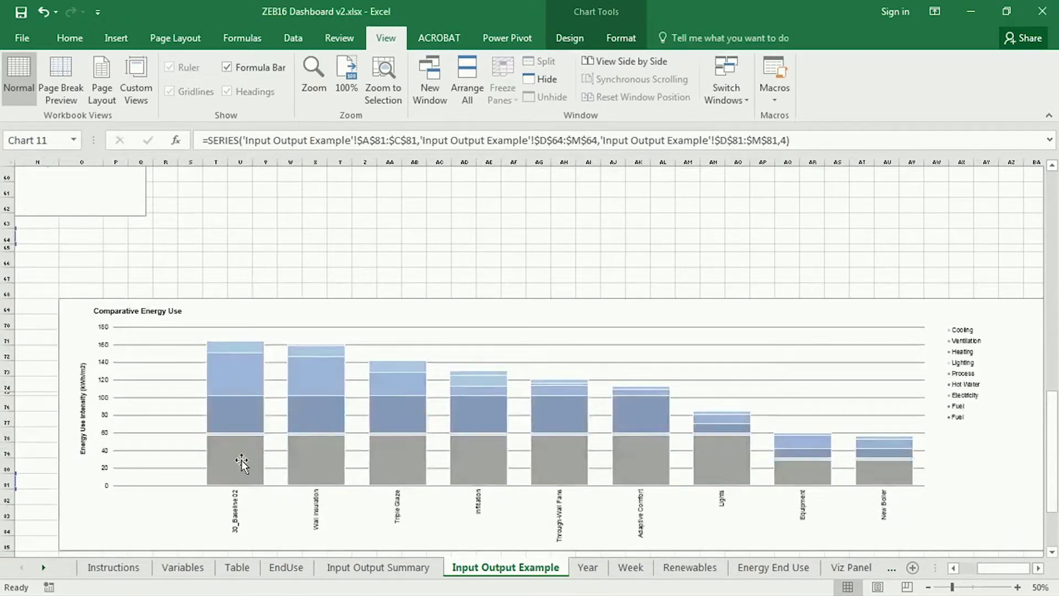
click(244, 461)
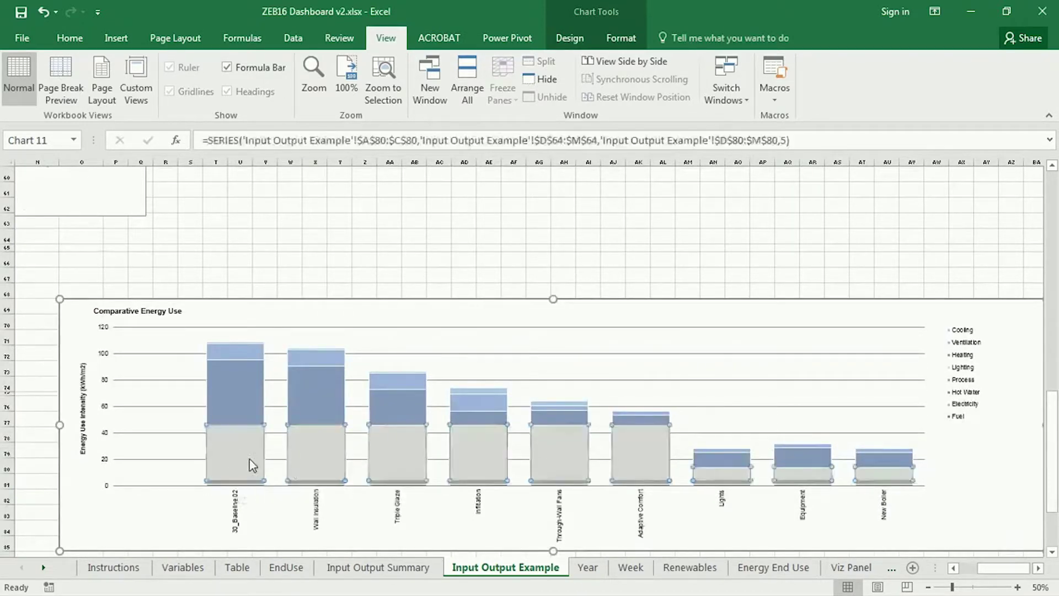
key(Delete)
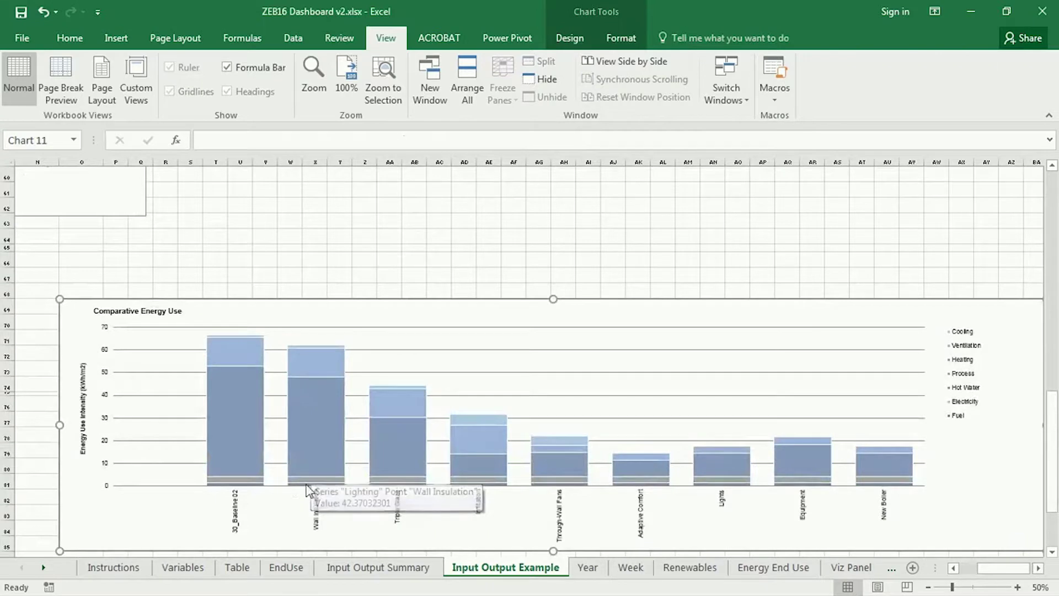
click(239, 482)
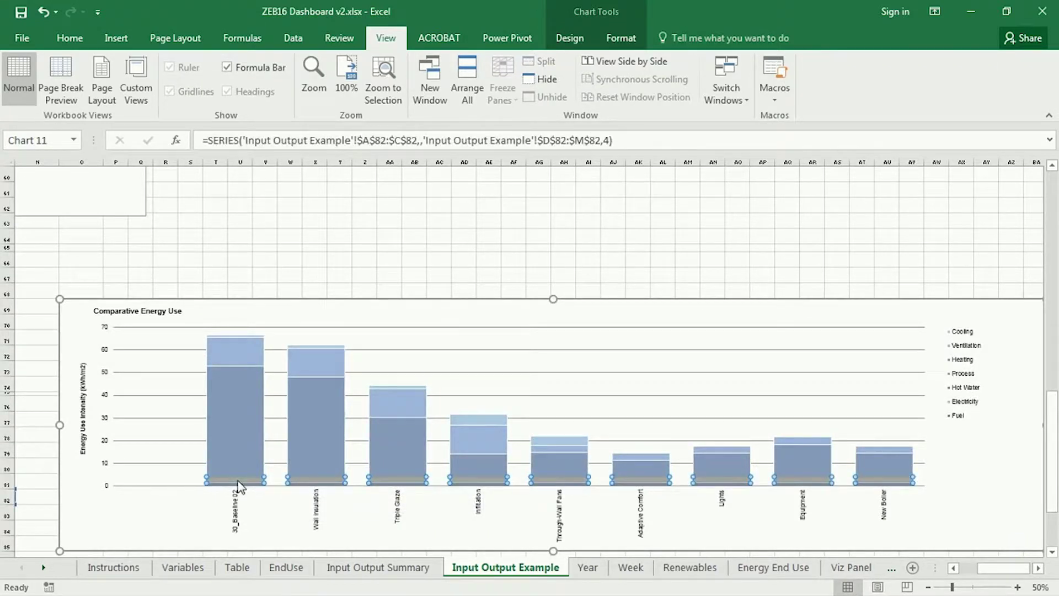
key(Delete)
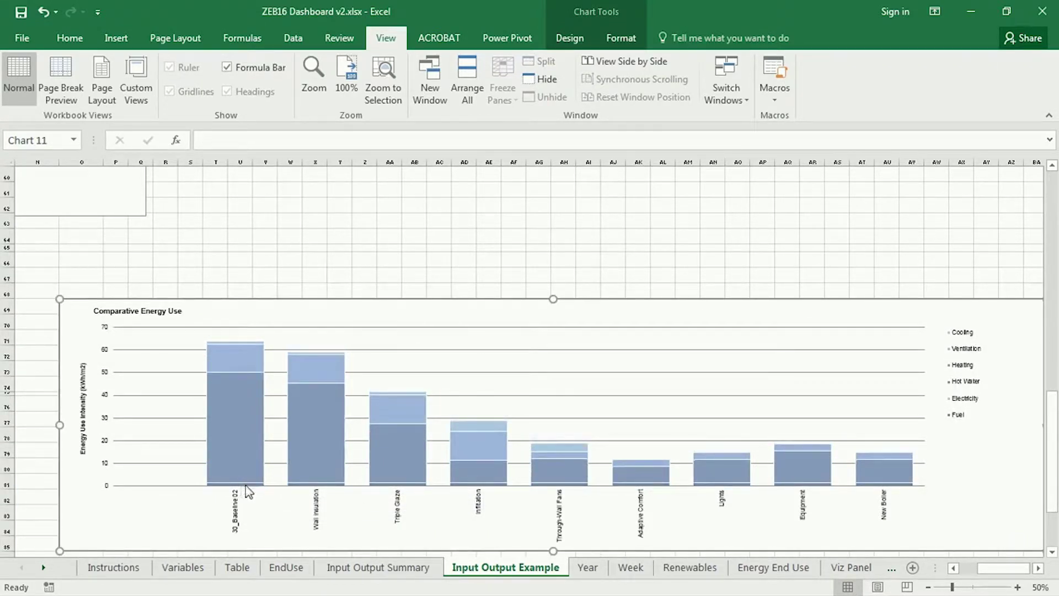
click(254, 485)
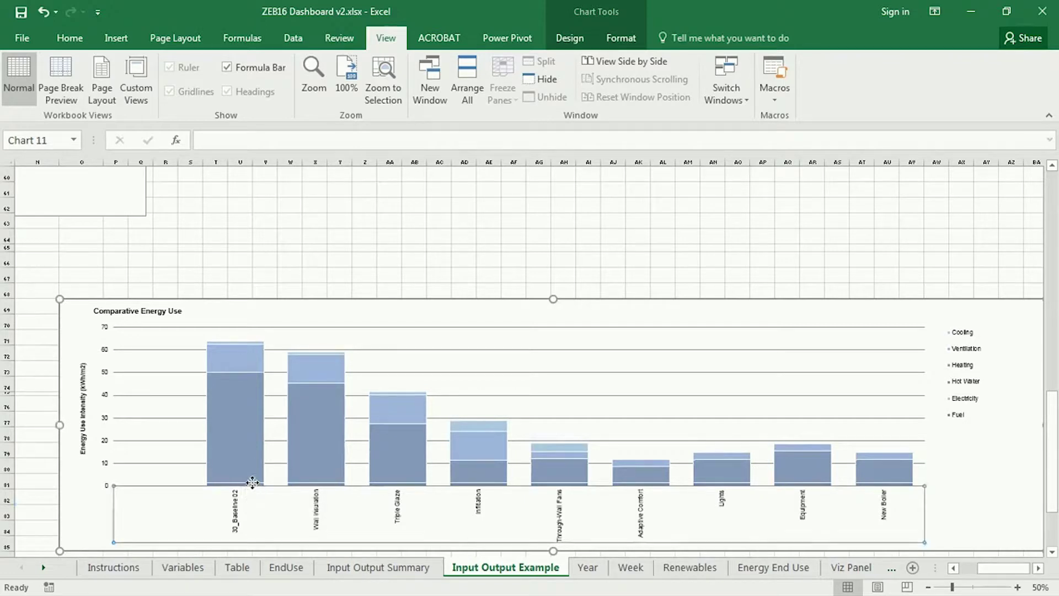
click(252, 482)
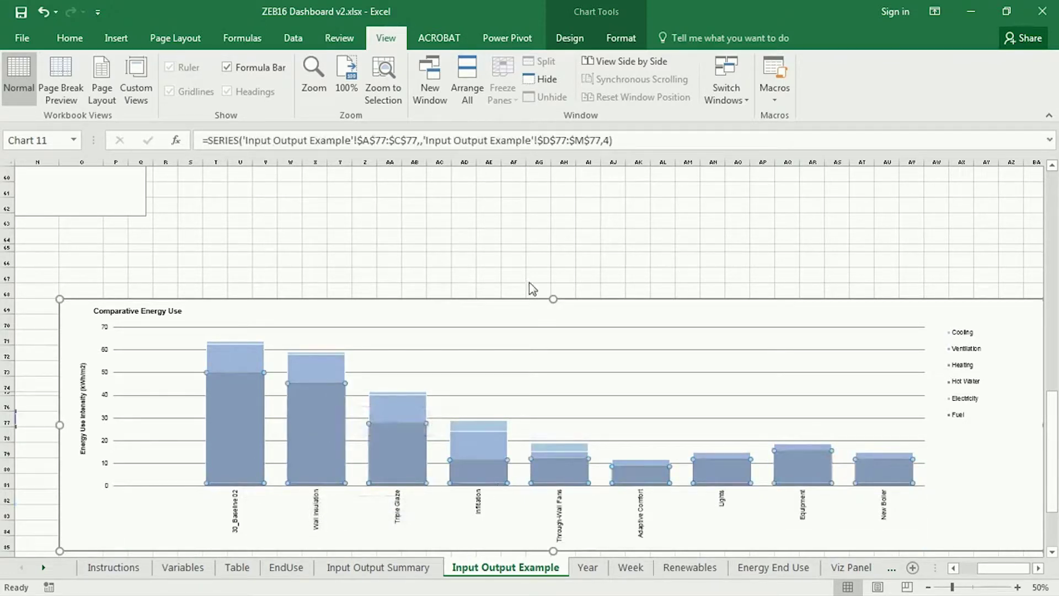
Delete the Hot Water and Ventilation series via Chart Elements, then move the chart higher.
click(622, 38)
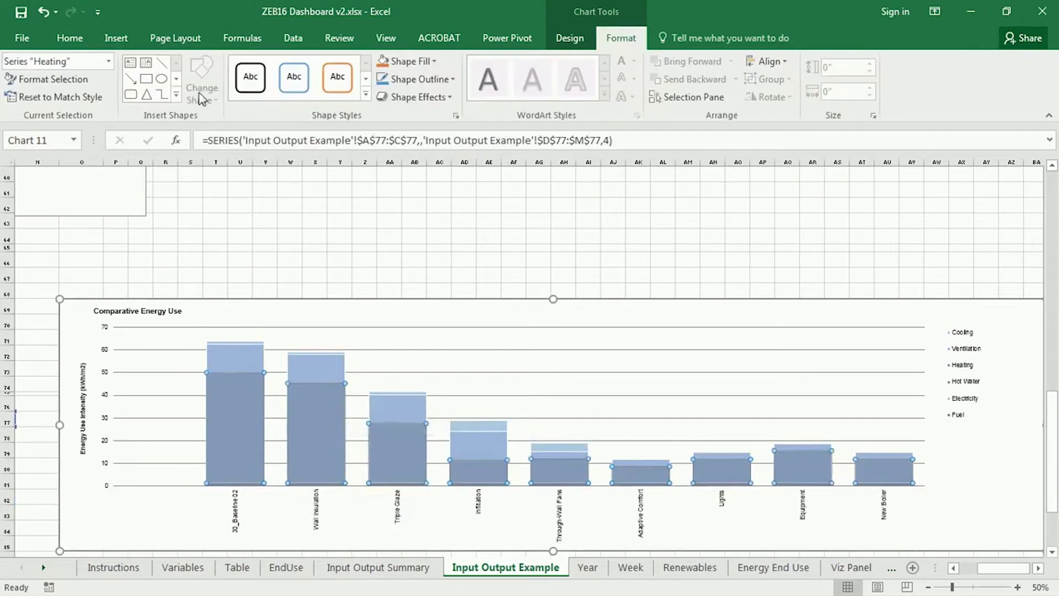
click(108, 61)
click(70, 237)
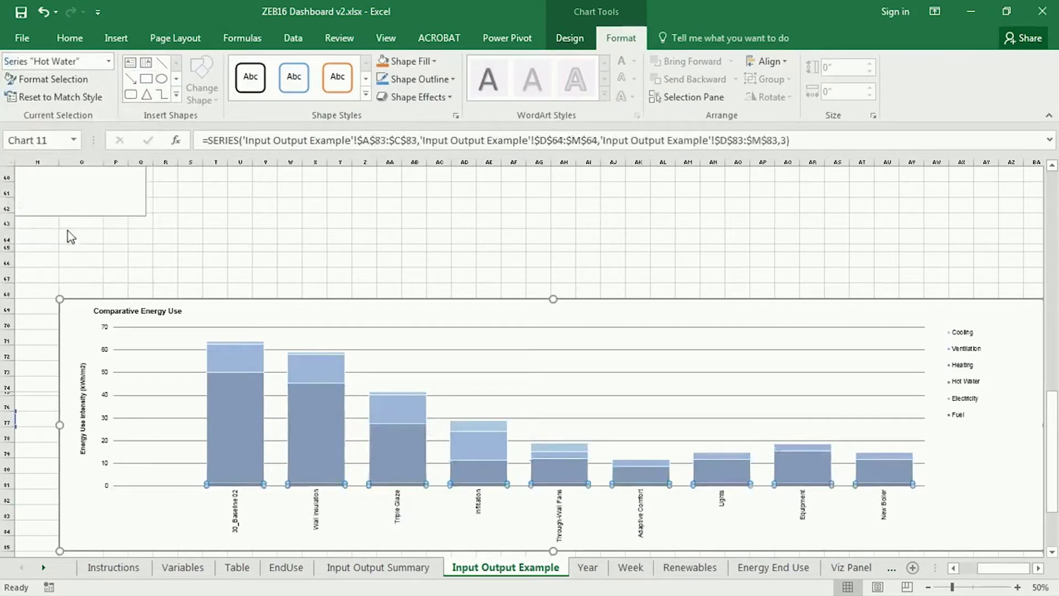
key(Delete)
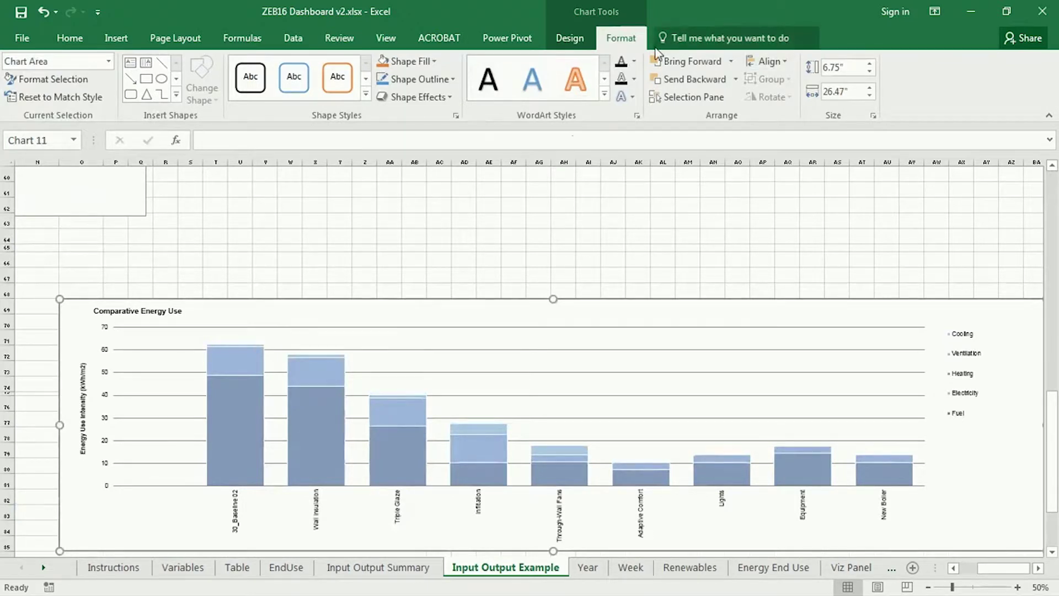
click(110, 61)
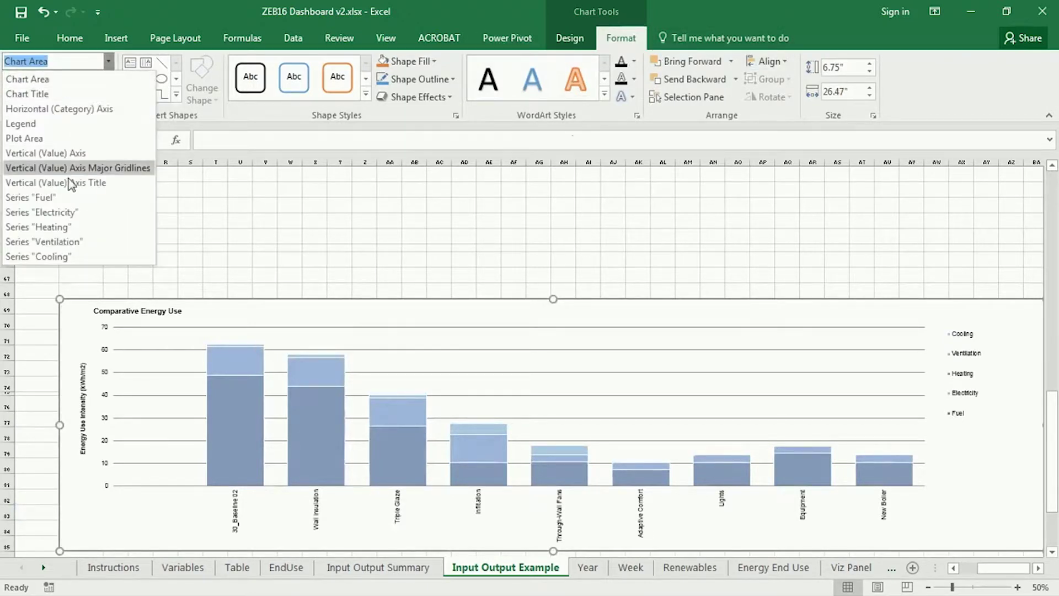
click(61, 238)
key(Delete)
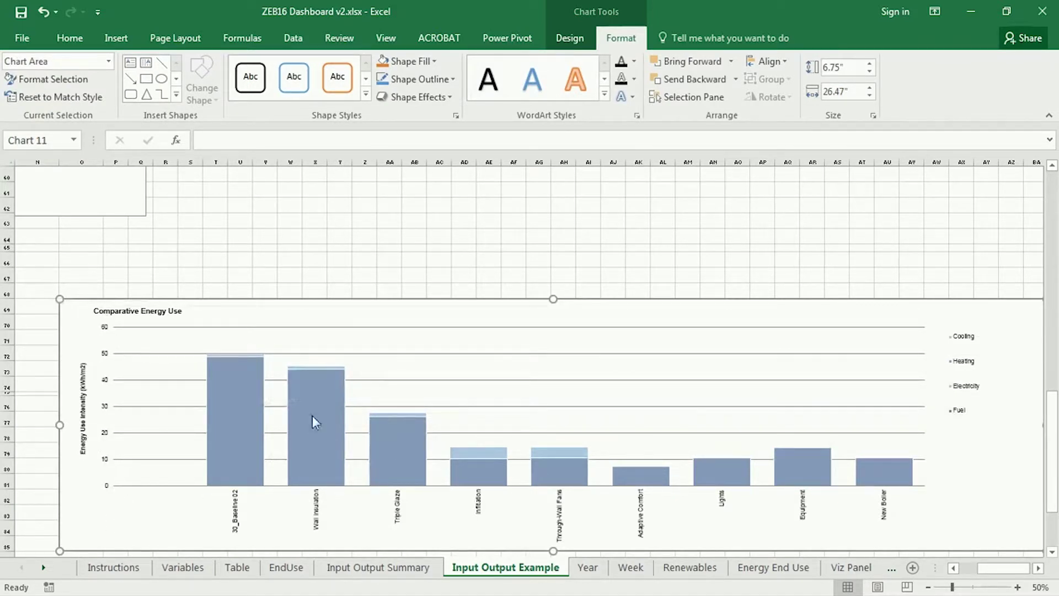
drag(637, 473, 671, 399)
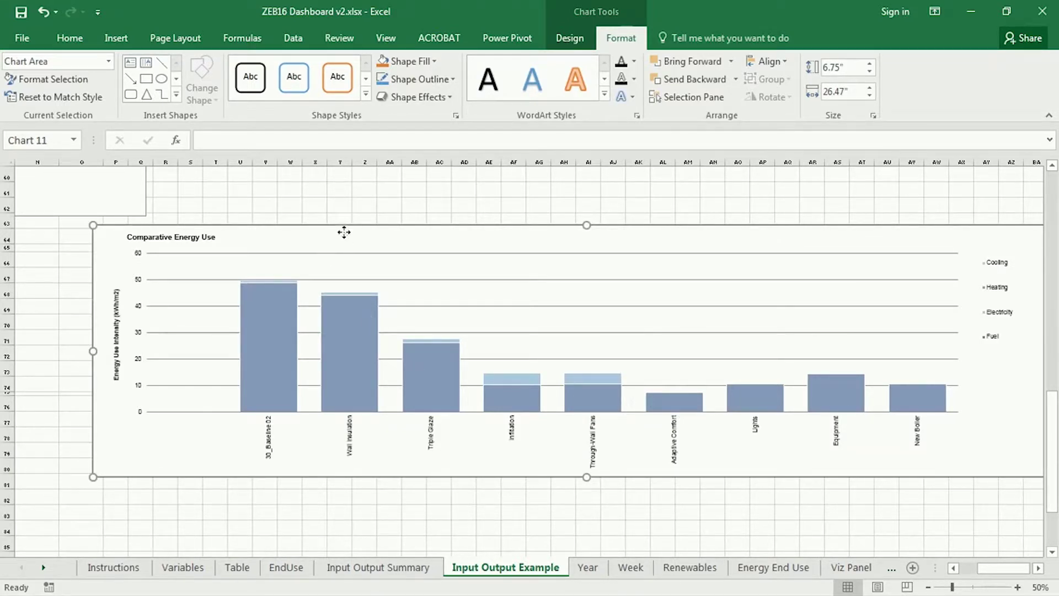
scroll(400, 270, down, 3)
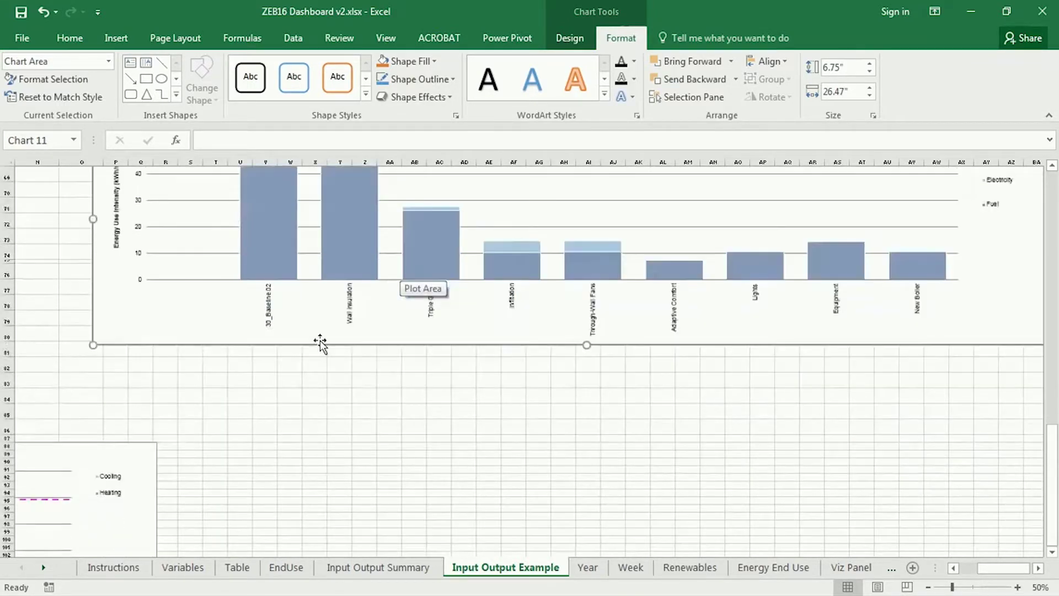
Paste another chart copy at cell Q82 and delete its Heating series.
click(93, 365)
click(134, 365)
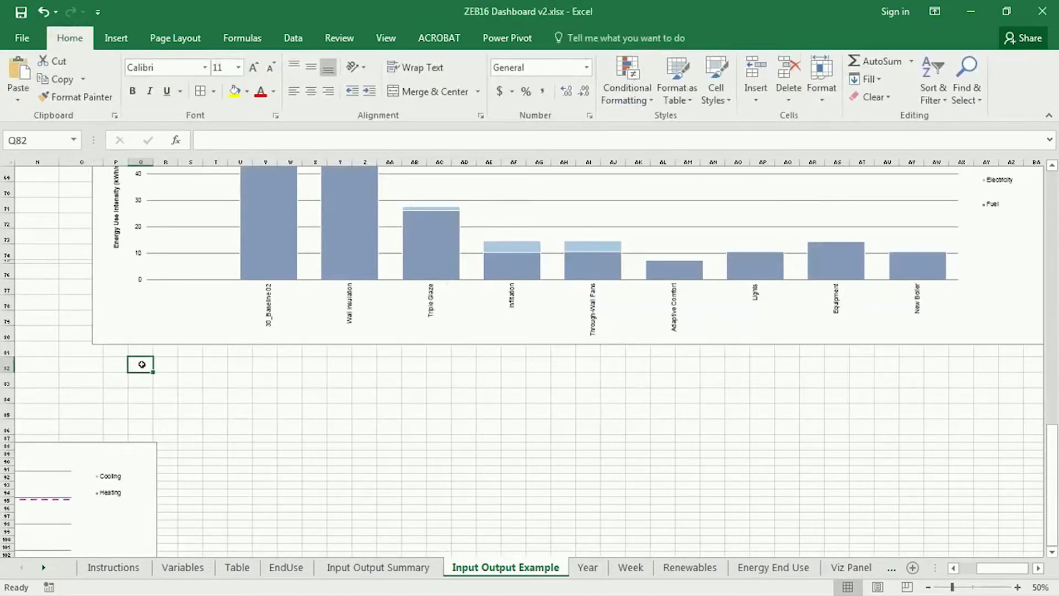
key(ctrl+v)
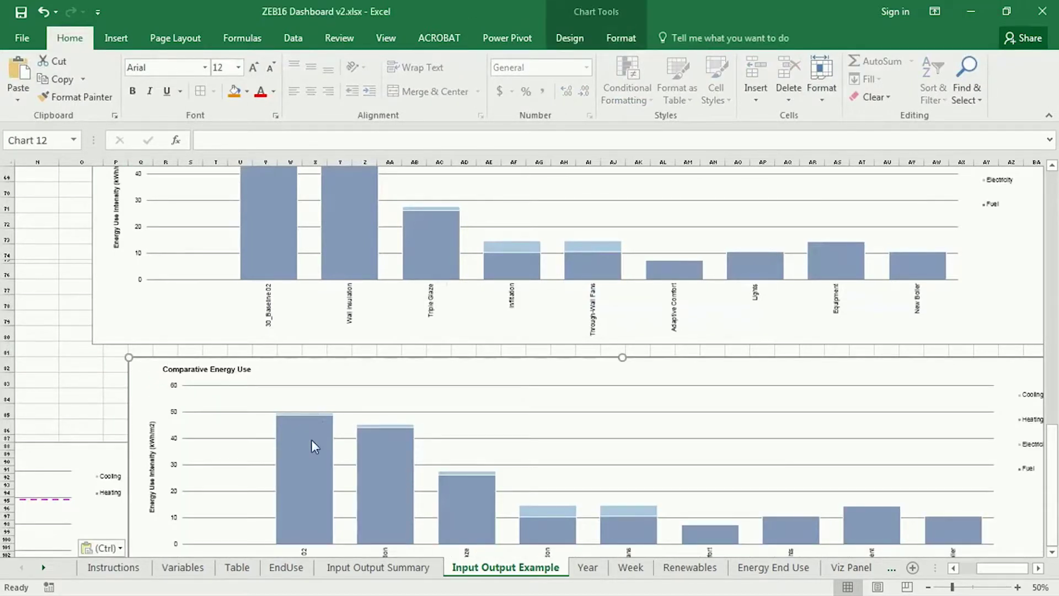
click(312, 439)
key(Delete)
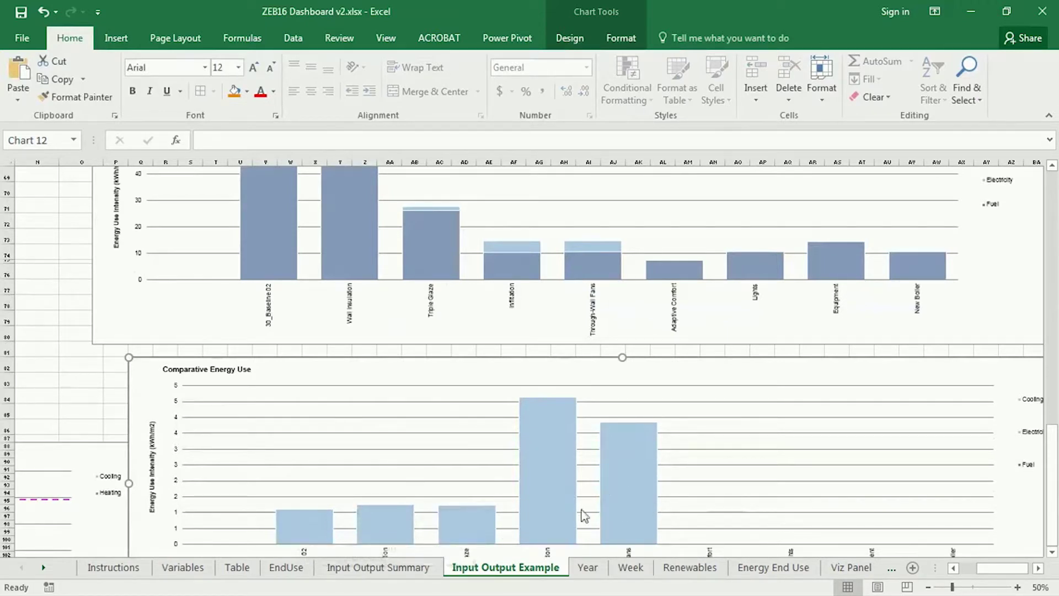
Inspect the new chart's remaining bars and align Chart 12 beneath the upper chart.
scroll(528, 506, down, 1)
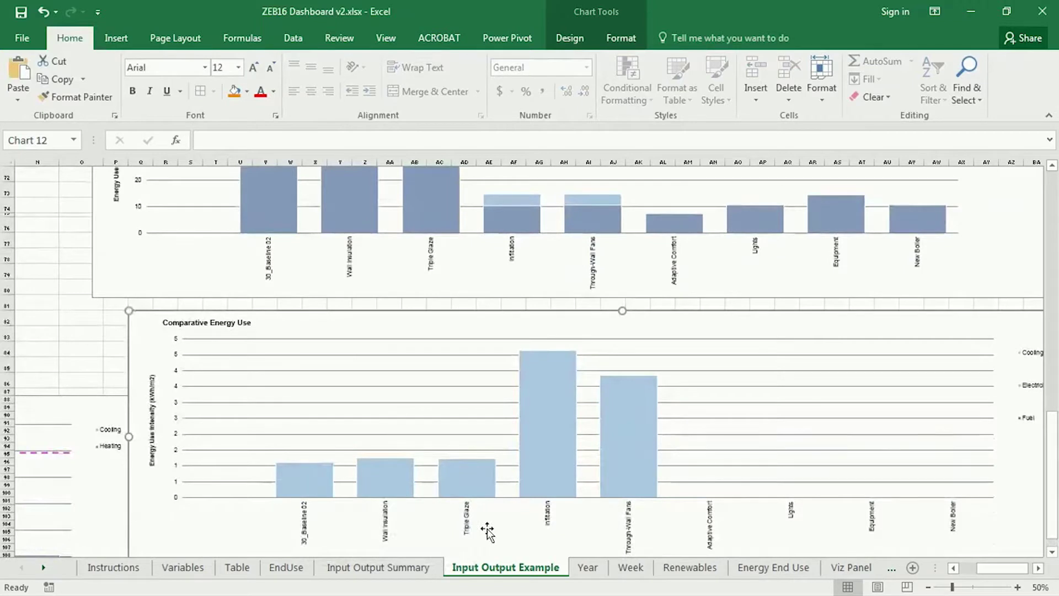
click(466, 493)
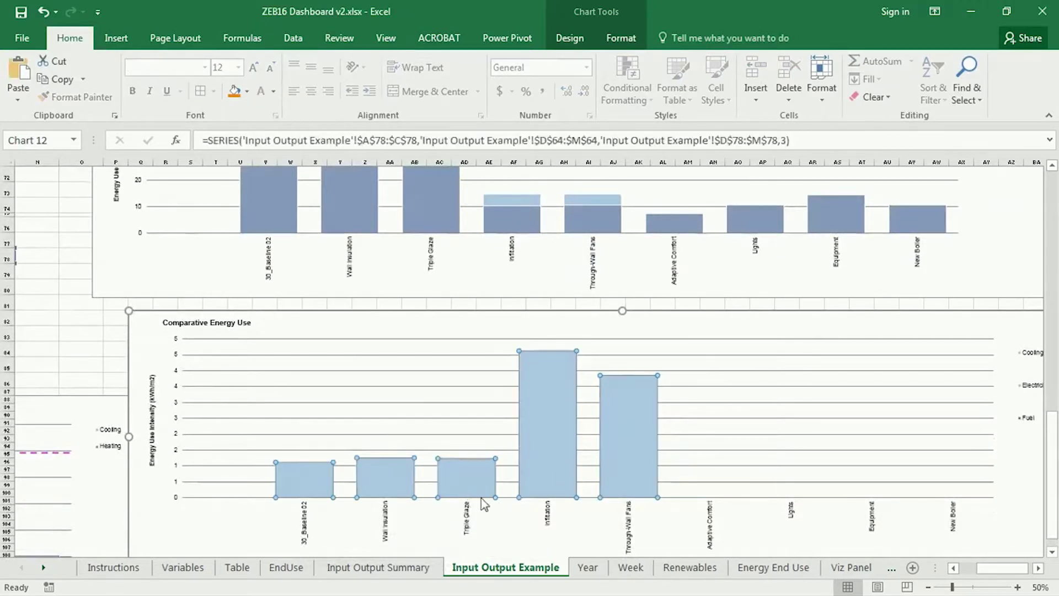
click(561, 471)
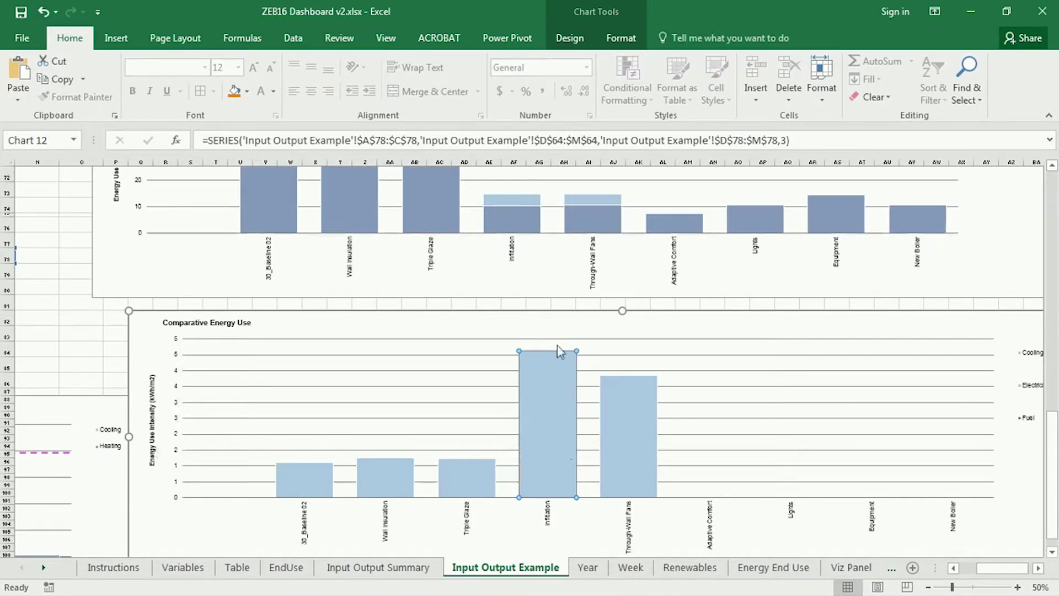
mouse_move(436, 460)
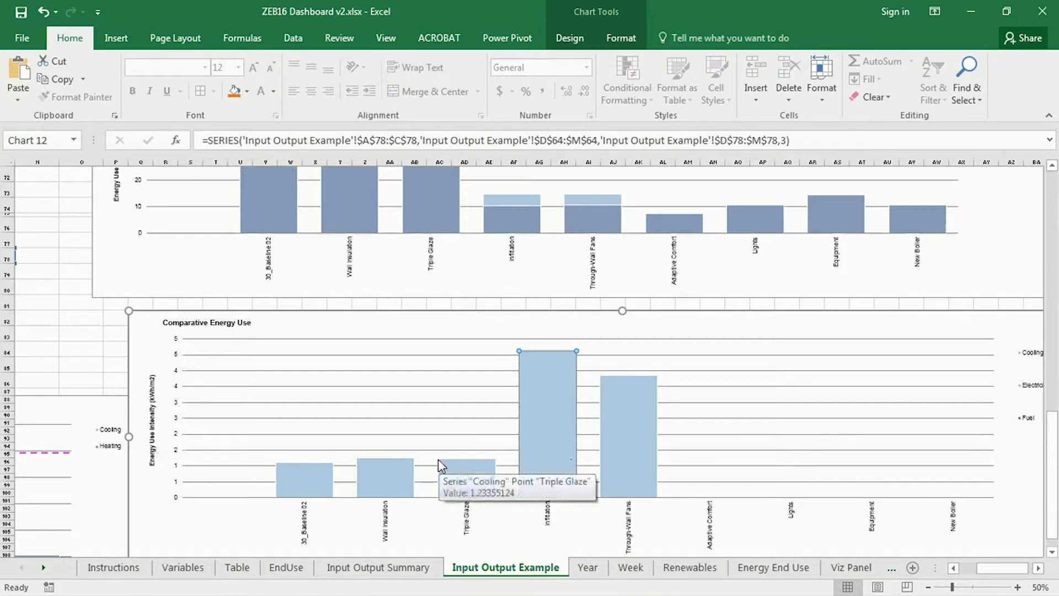
mouse_move(520, 492)
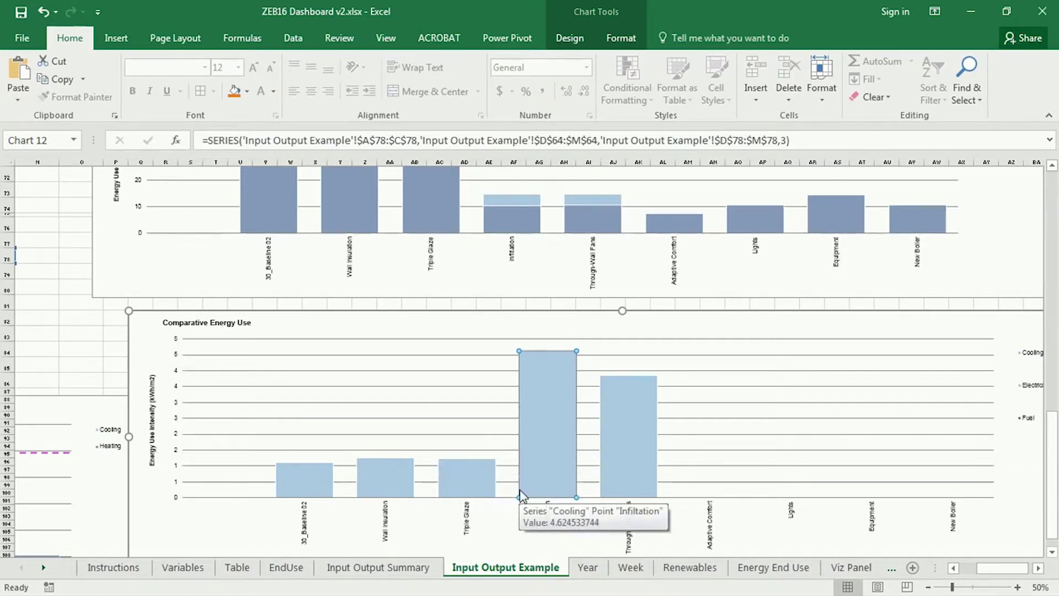
scroll(520, 492, up, 2)
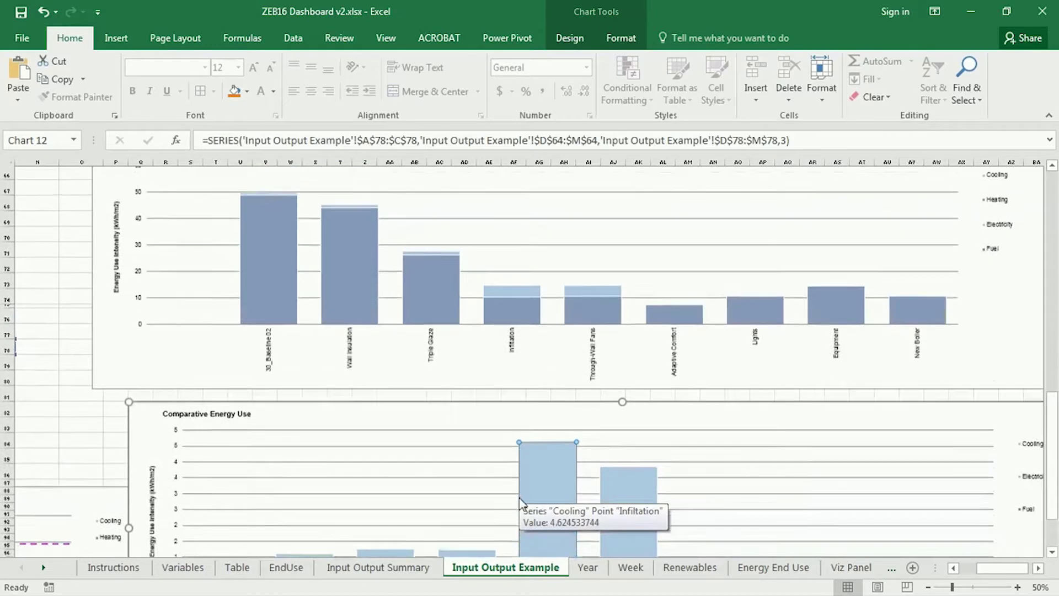
click(165, 414)
drag(177, 408, 144, 397)
scroll(404, 425, down, 2)
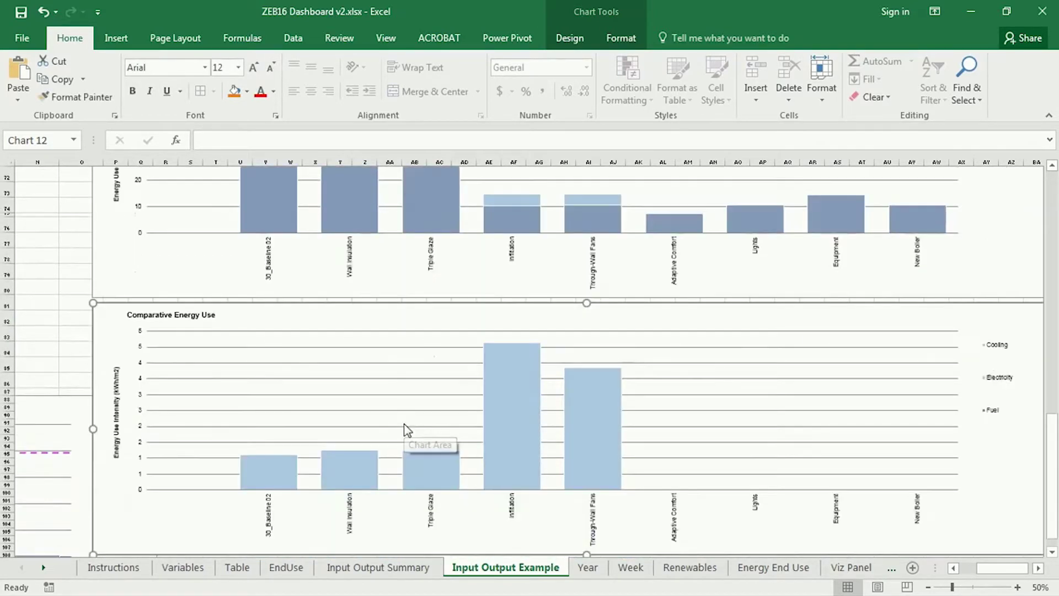
scroll(405, 425, up, 4)
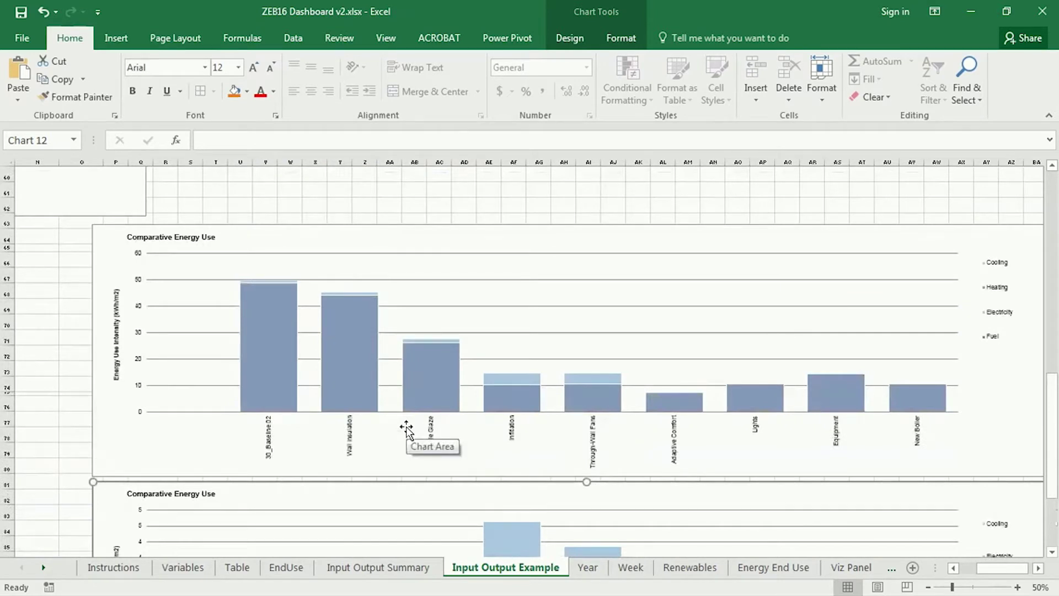
Draw a straight horizontal line across the top chart level with the first bar's top.
click(412, 438)
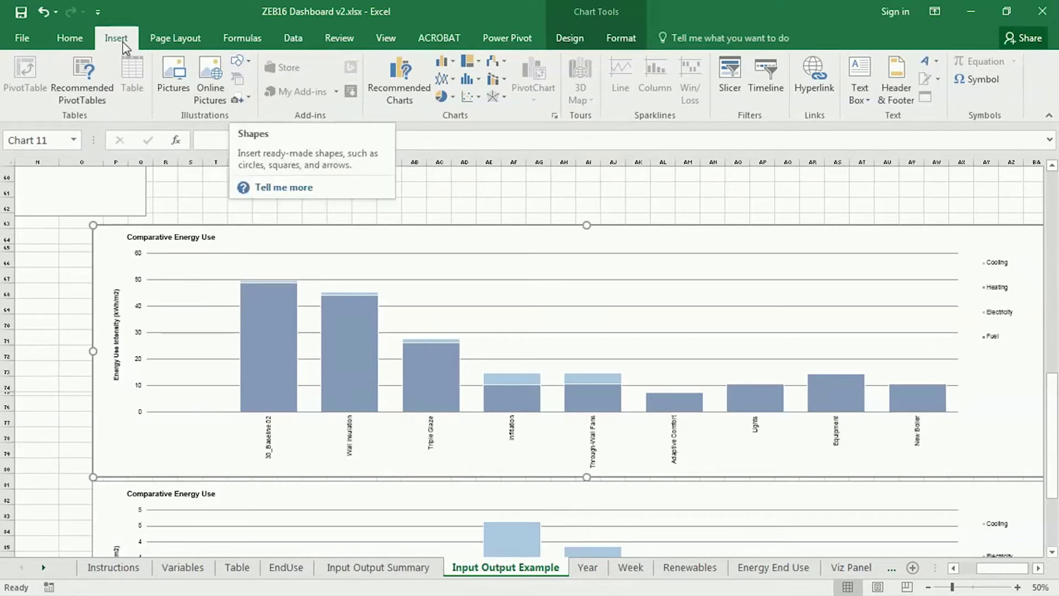
click(241, 61)
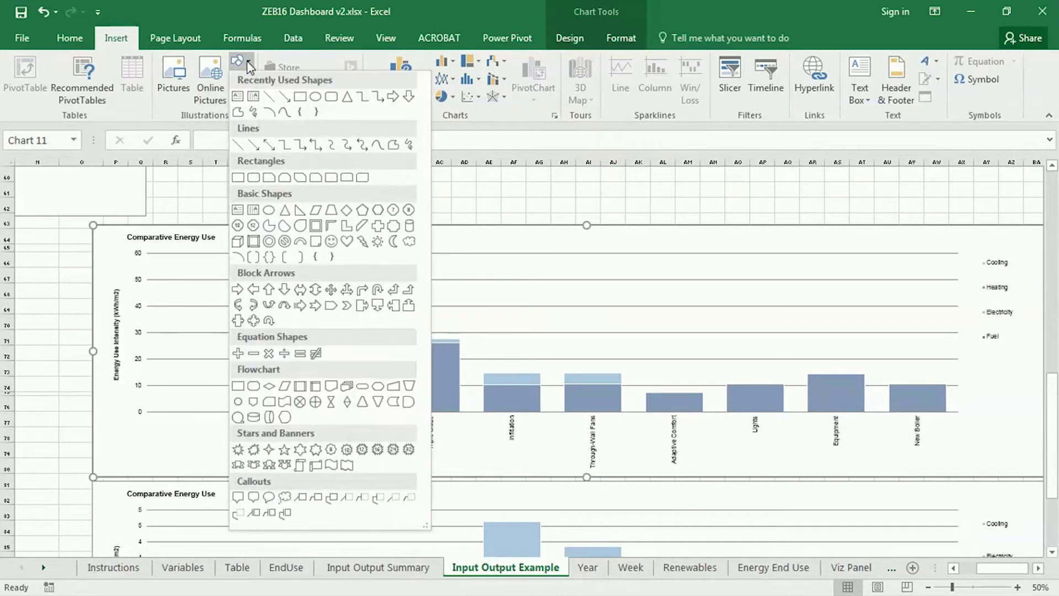
click(268, 96)
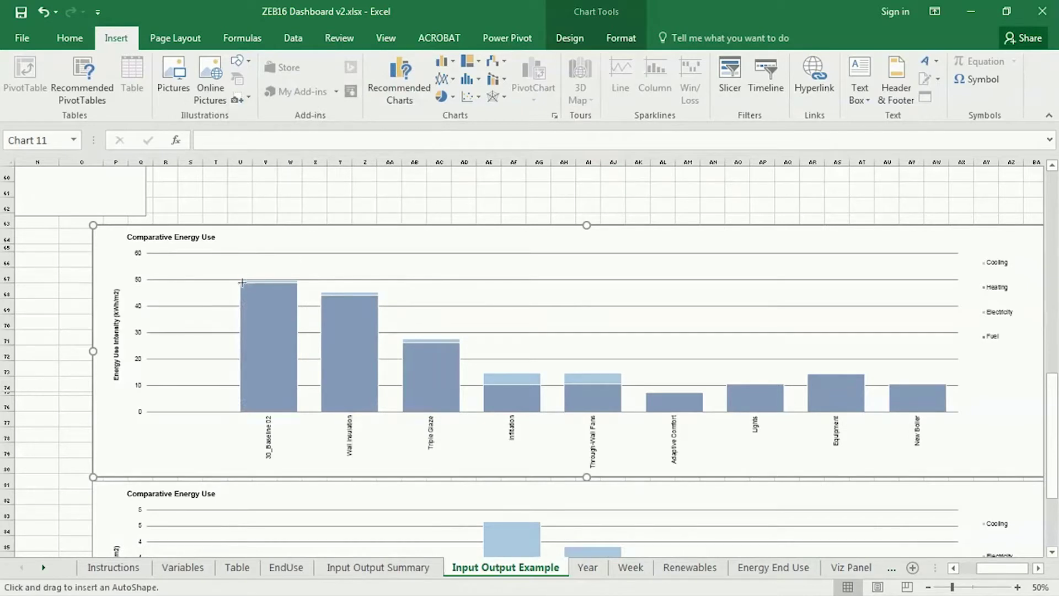
drag(241, 282, 959, 291)
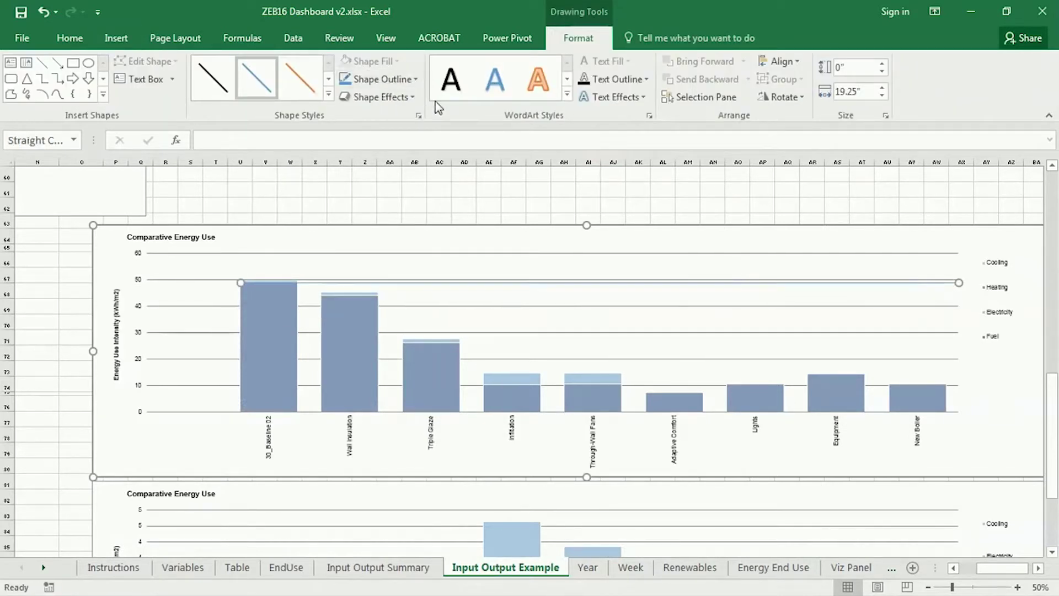
Format the line as magenta, 6 pt weight, with a dotted dash style.
click(381, 78)
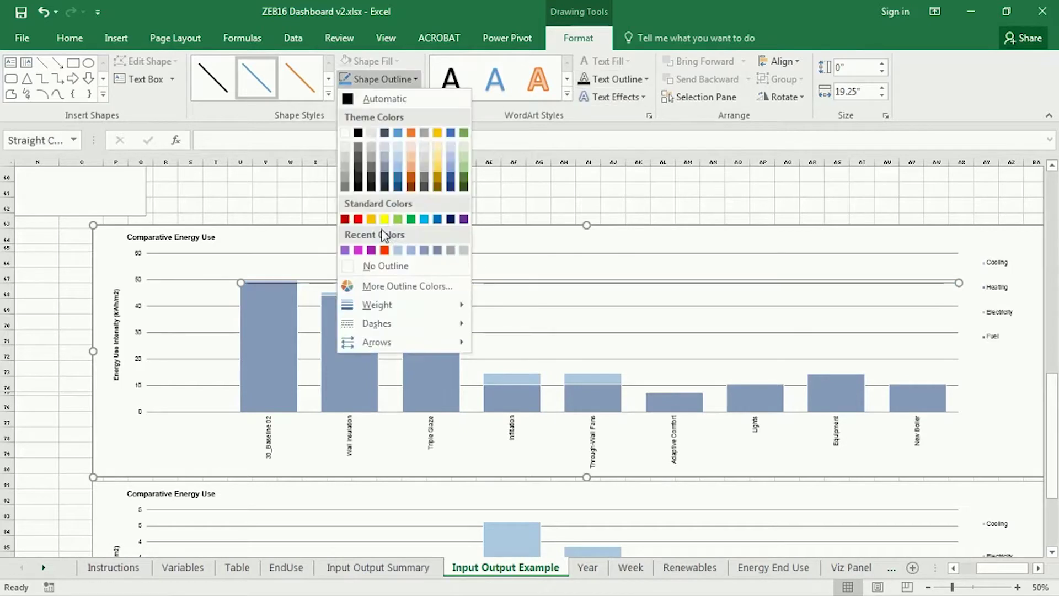
click(358, 250)
click(410, 83)
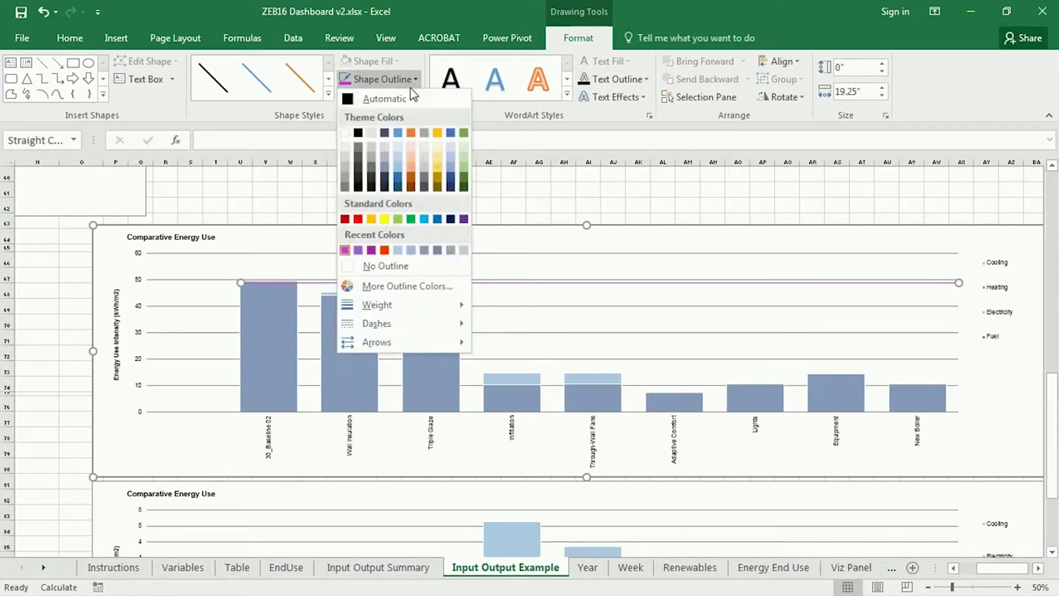
mouse_move(439, 305)
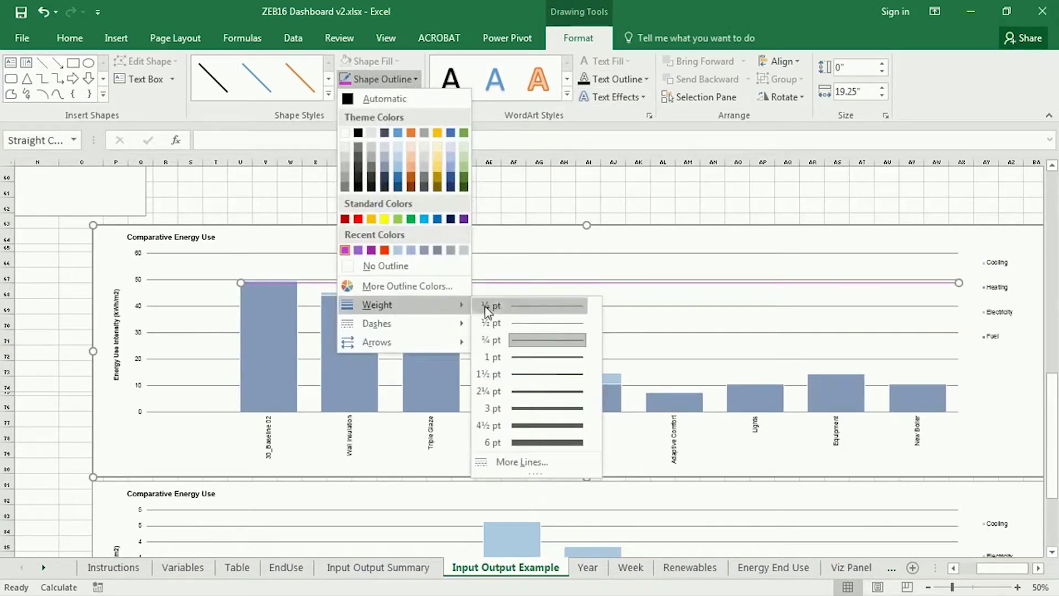
click(543, 408)
click(380, 79)
mouse_move(423, 304)
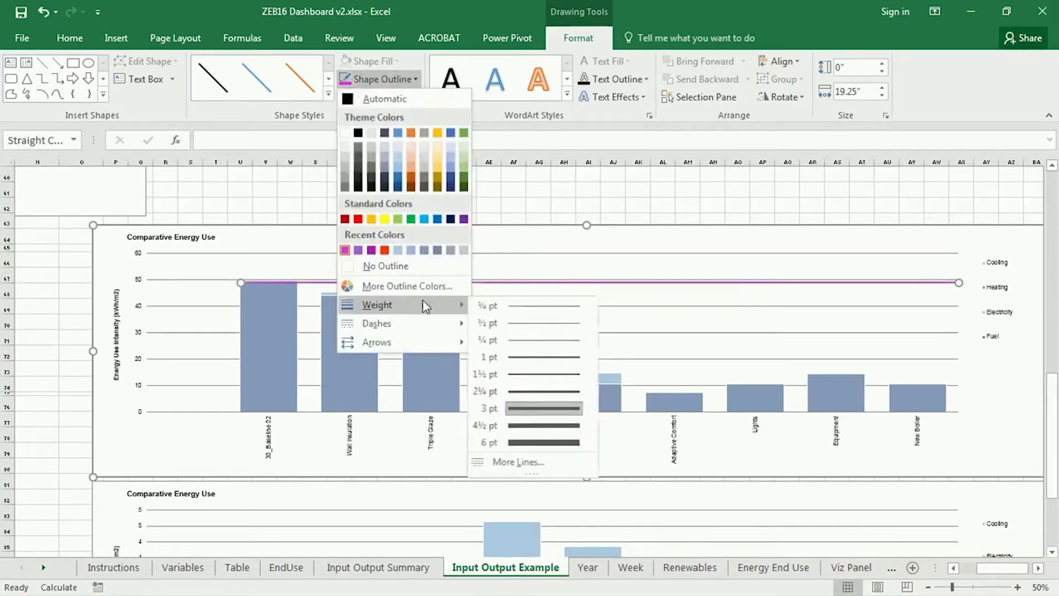
click(543, 442)
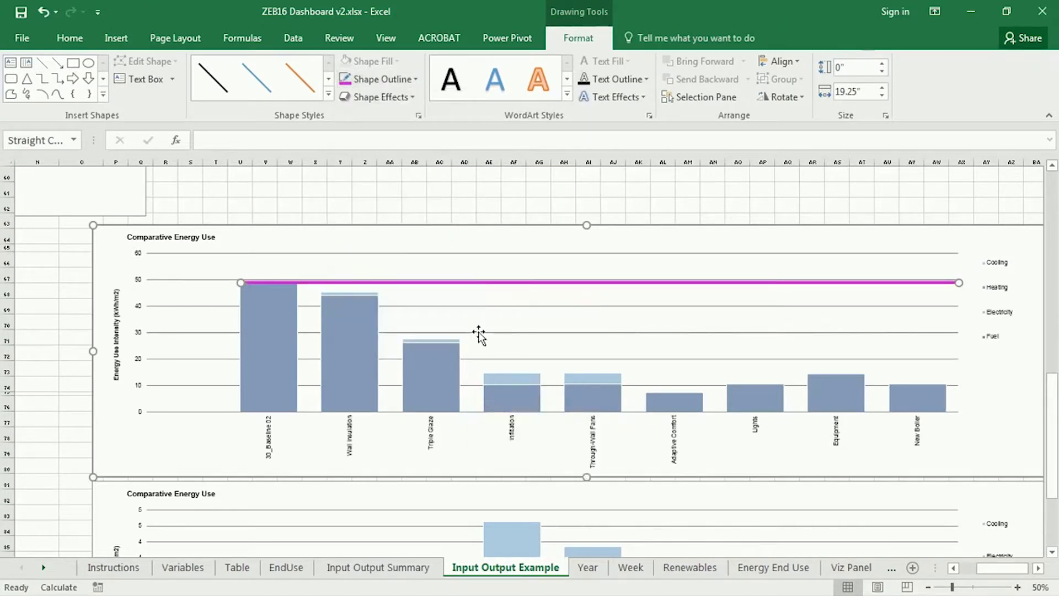
click(386, 79)
mouse_move(408, 321)
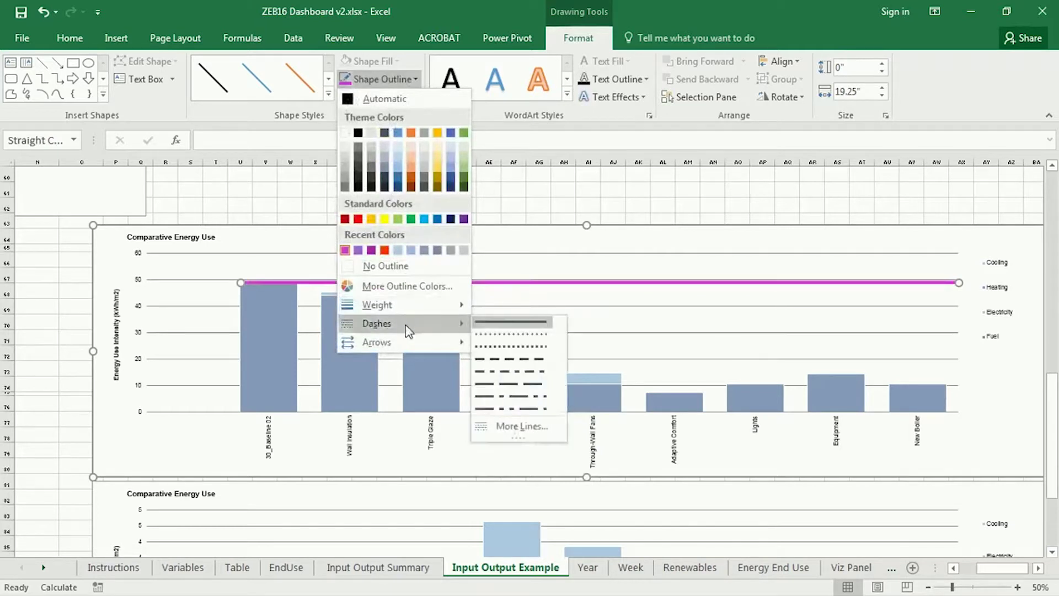
click(522, 335)
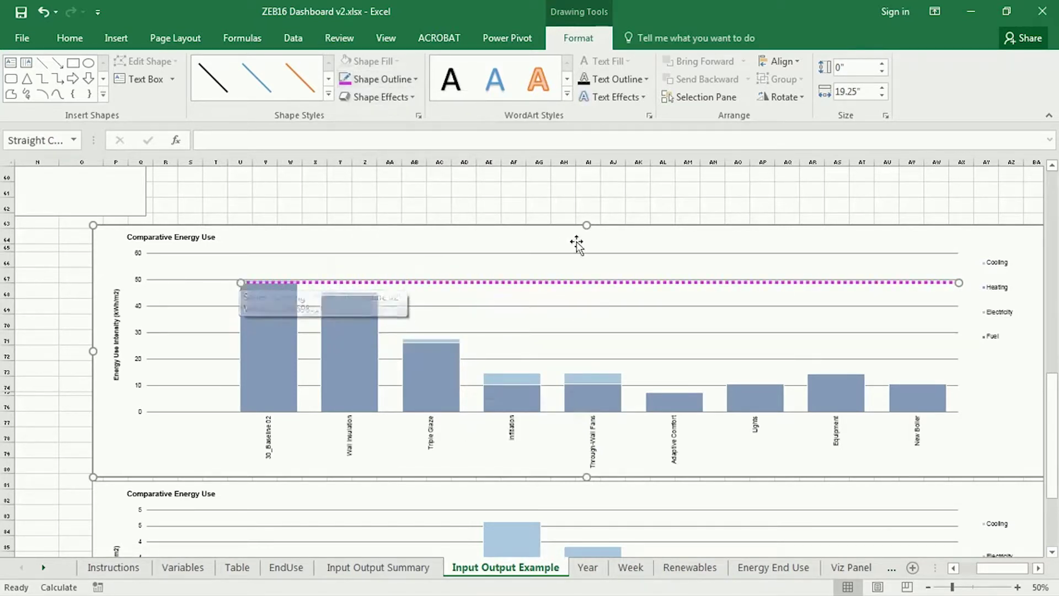
click(588, 205)
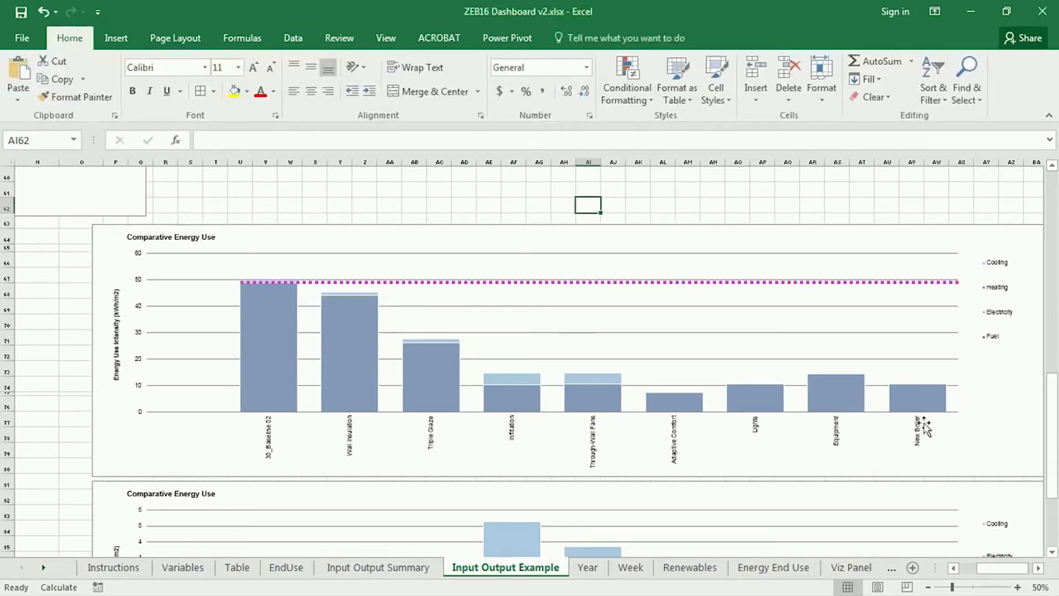
Paste a copy of the dotted magenta line onto the second chart at its first bar's top.
click(445, 282)
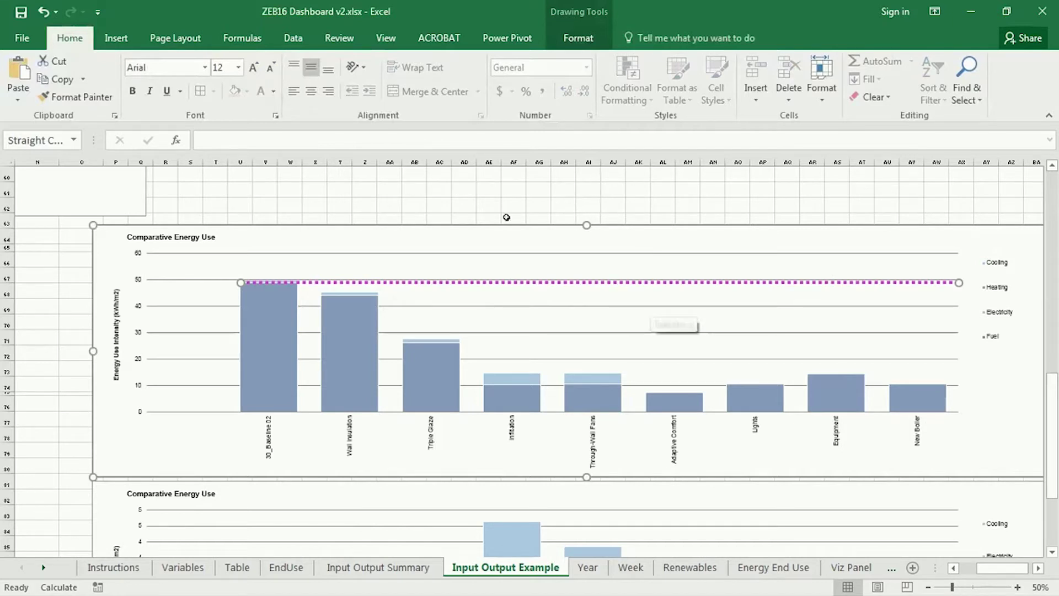
click(487, 188)
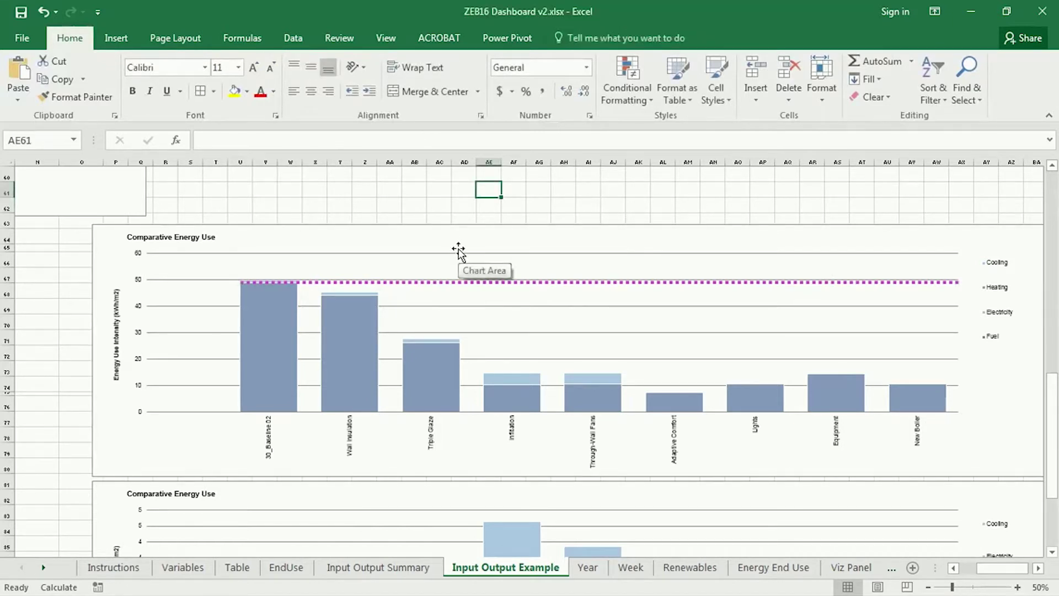
click(457, 282)
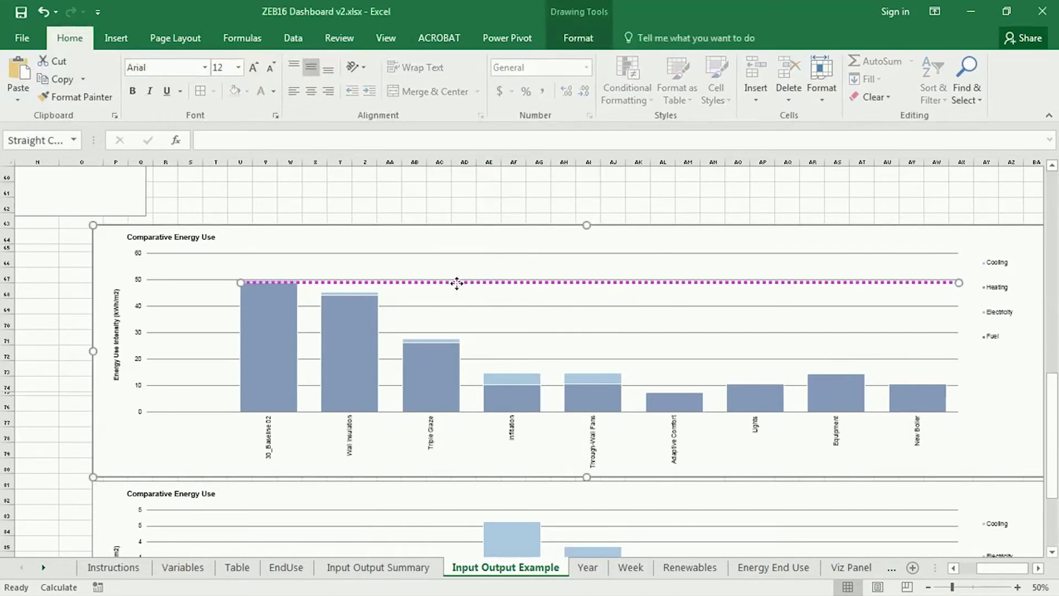
scroll(458, 284, down, 5)
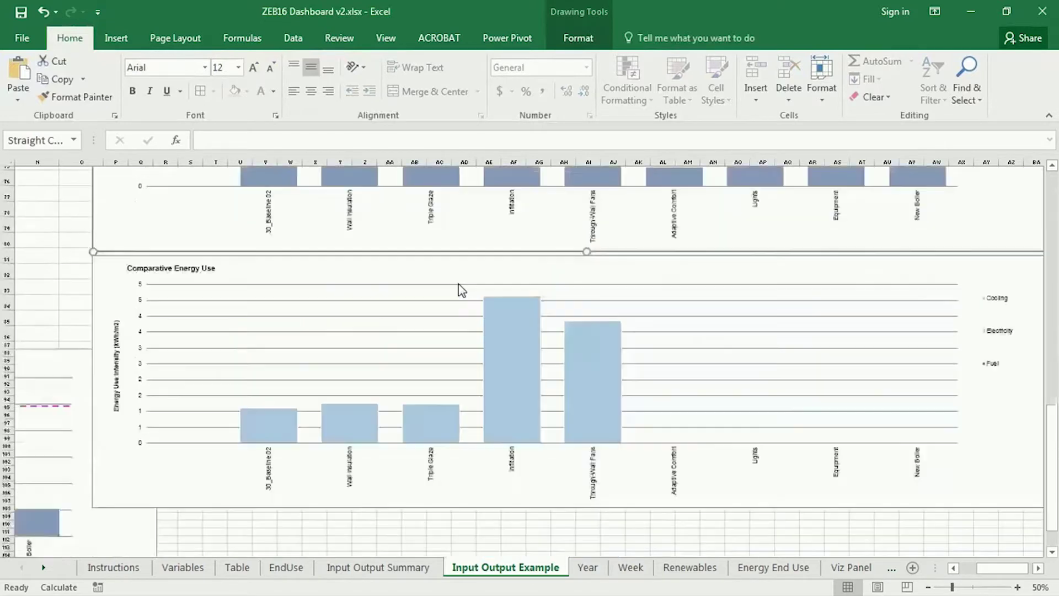
key(ctrl+v)
drag(208, 325, 257, 411)
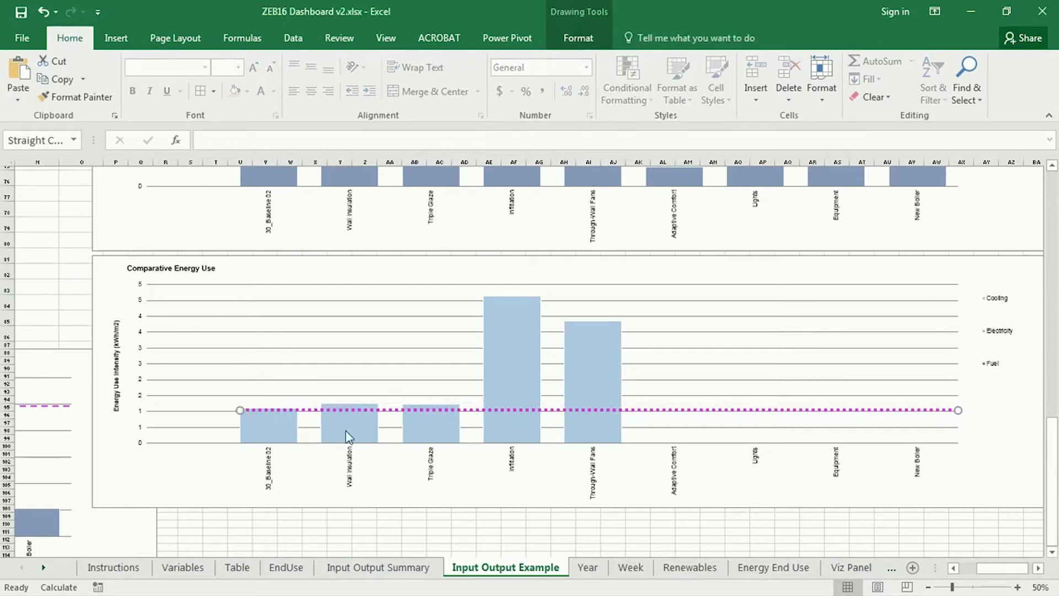
key(Escape)
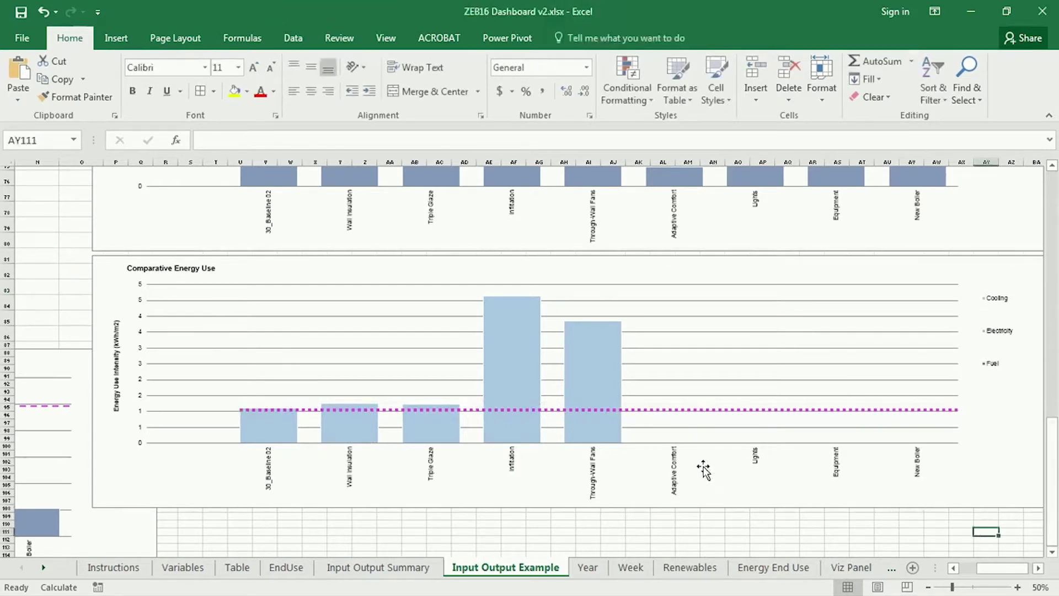
Scroll back up to check the top chart's dotted line and select cell AB59.
scroll(662, 458, up, 4)
scroll(620, 440, up, 3)
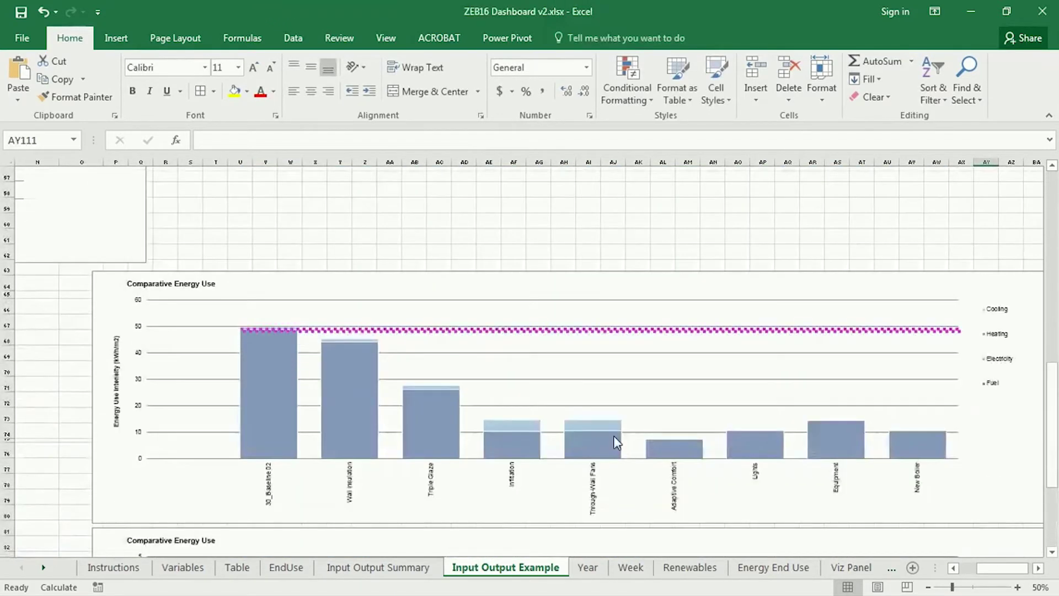
click(567, 331)
click(638, 364)
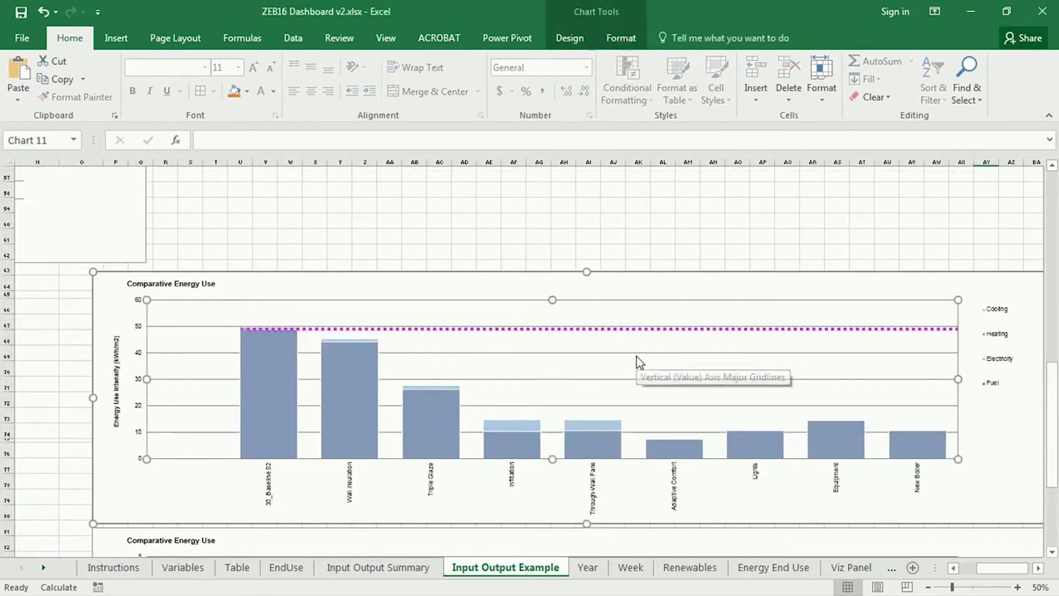
click(412, 210)
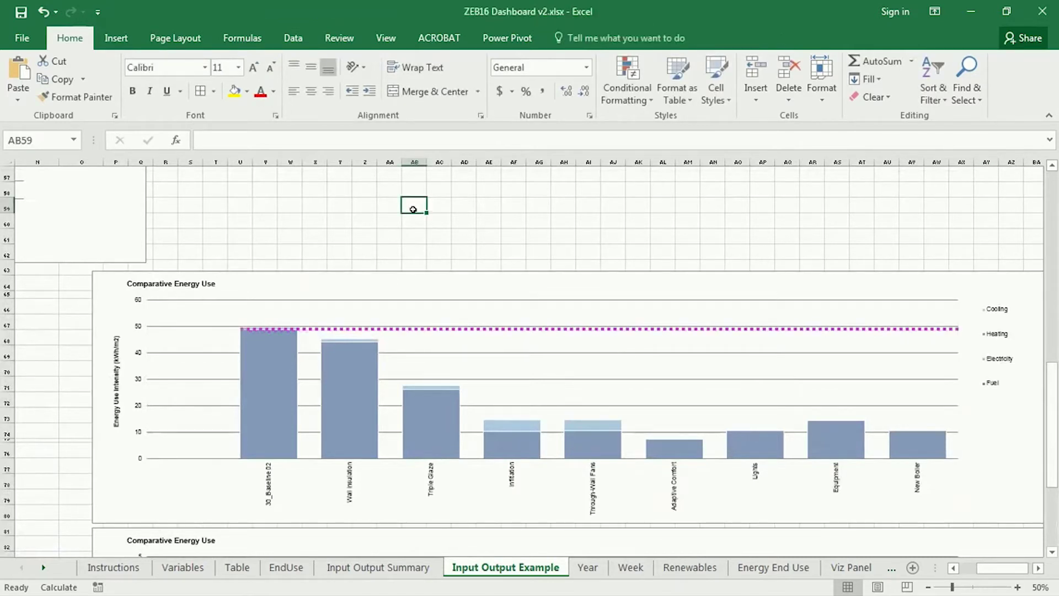
drag(1055, 414, 1040, 209)
Scroll back to the top of the sheet, review the Model Inputs table, and select cell F10.
drag(999, 569, 965, 569)
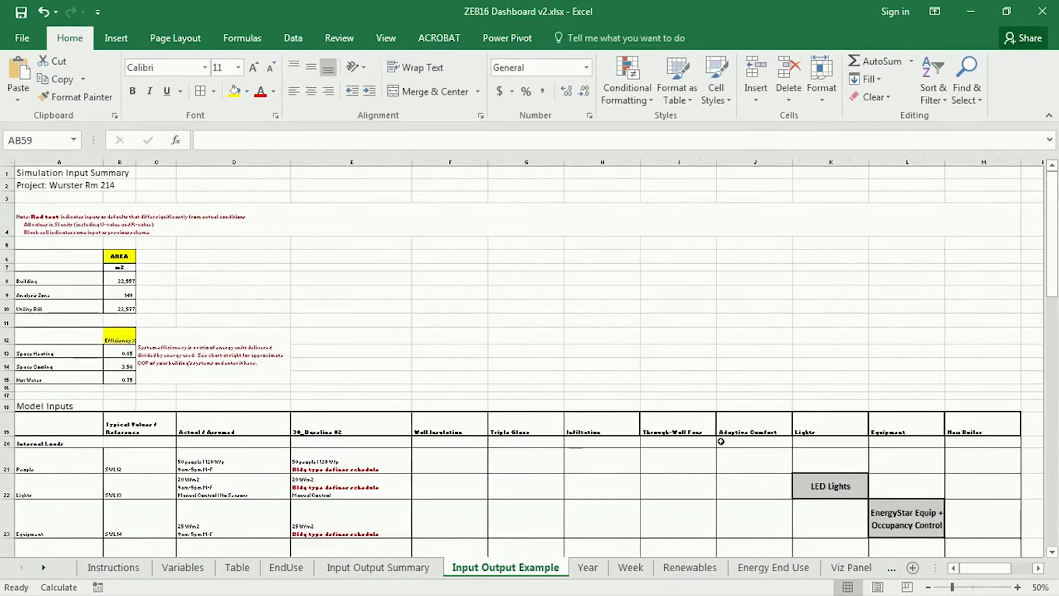
scroll(893, 433, down, 5)
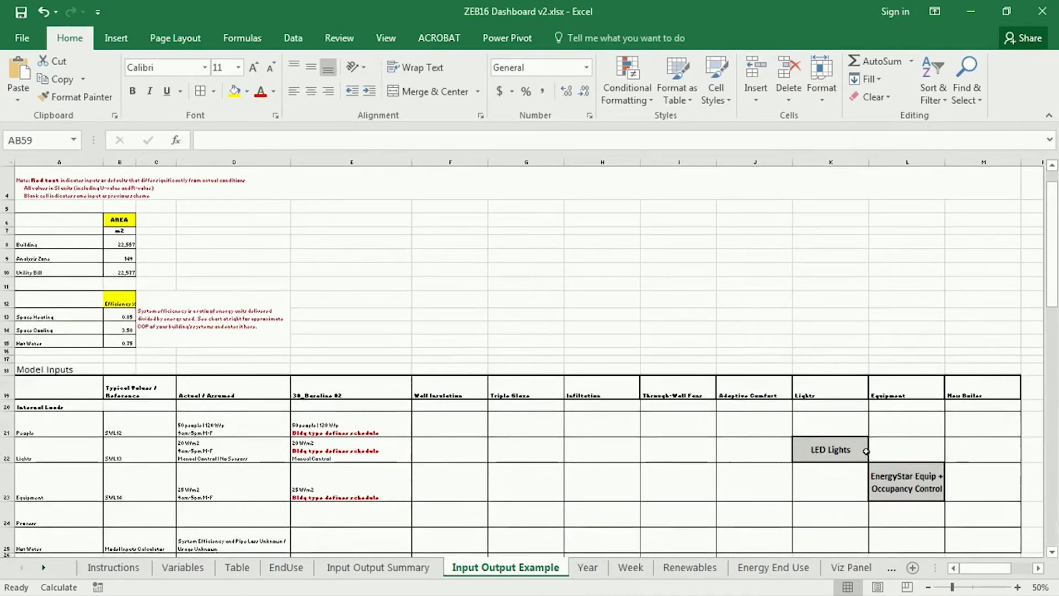
scroll(866, 448, down, 1)
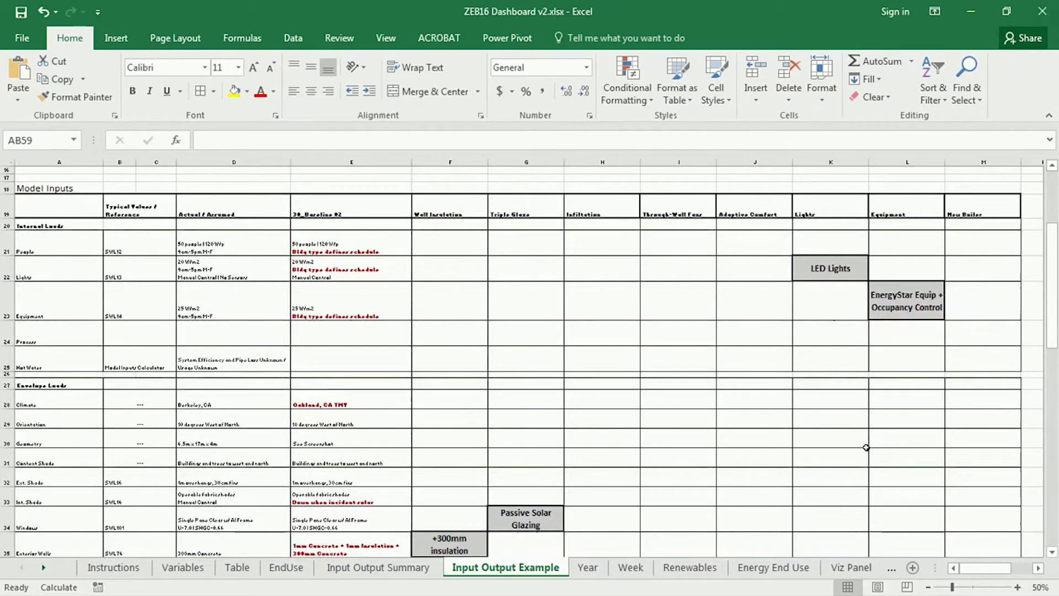
scroll(866, 444, up, 3)
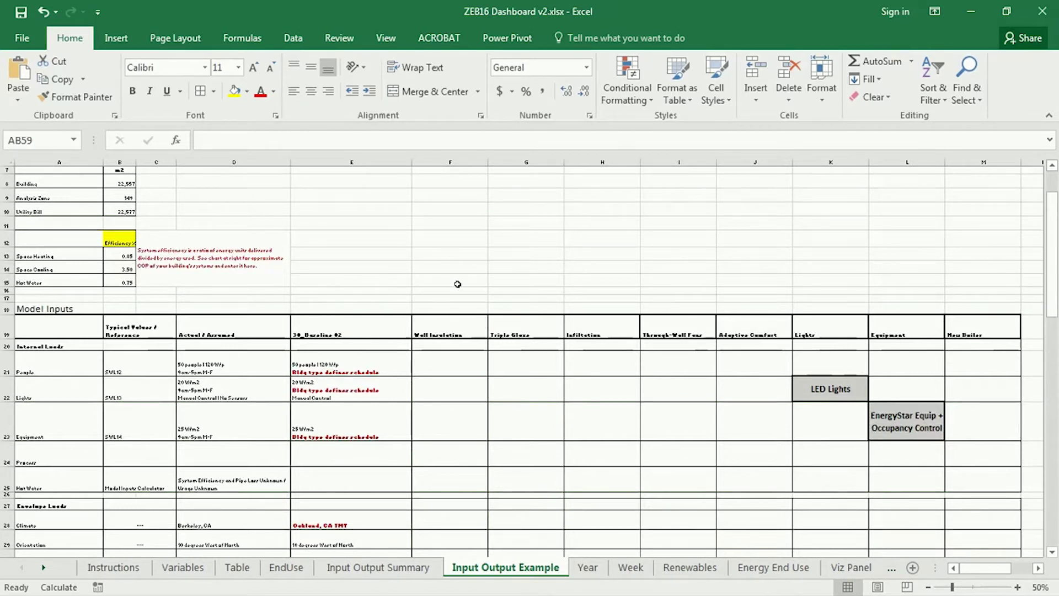
click(451, 210)
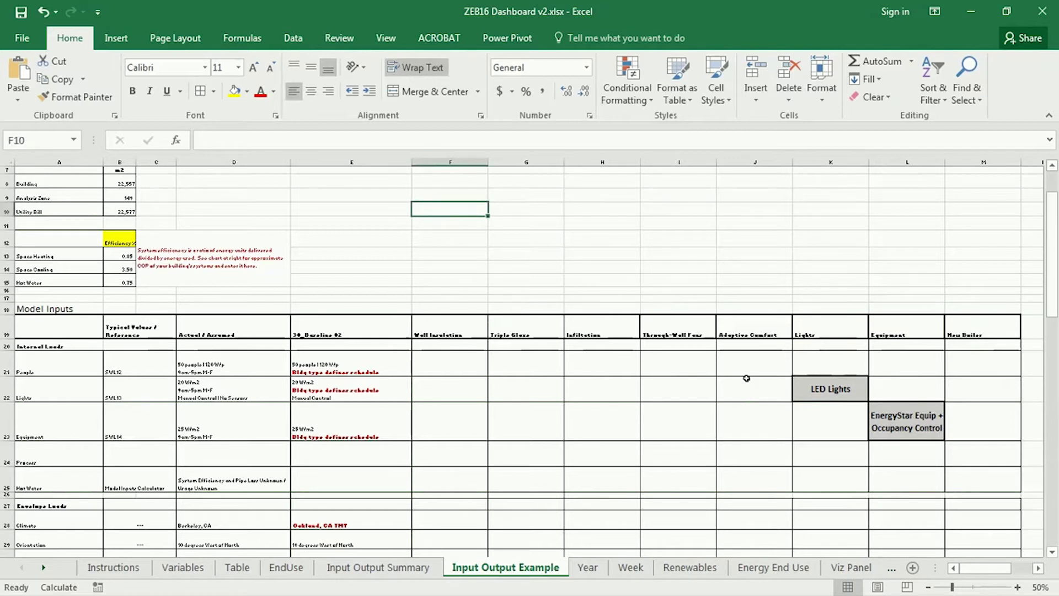